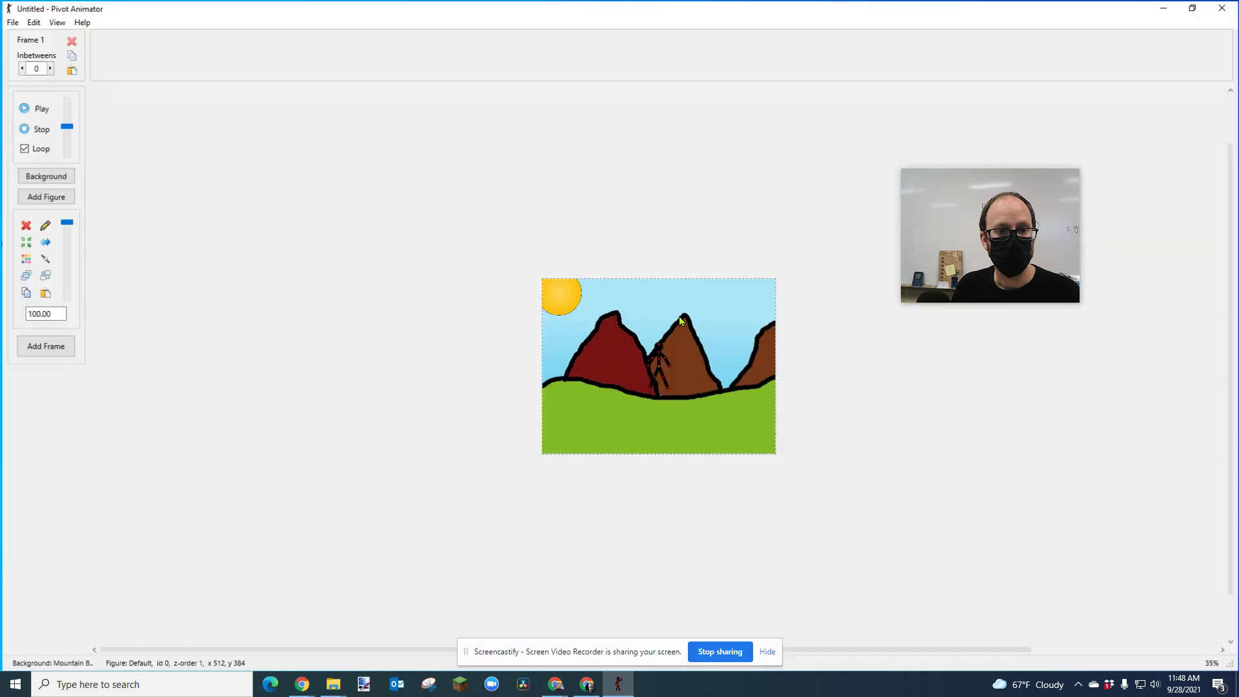
Move the stick figure off the middle mountain onto the green hill, at about x 748, y 518
{"action": "scroll", "coordinate": [652, 369], "scroll_direction": "up", "scroll_amount": 5}
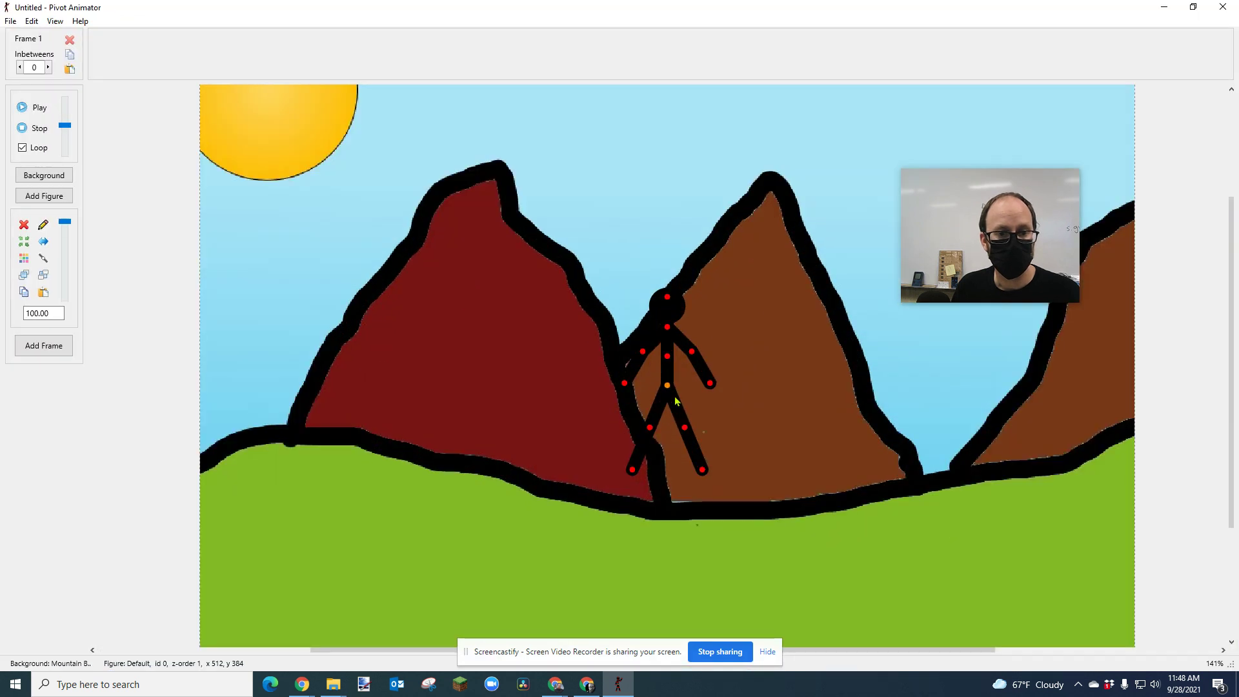
{"action": "left_click_drag", "start_coordinate": [669, 389], "coordinate": [882, 509]}
{"action": "scroll", "coordinate": [592, 338], "scroll_direction": "down", "scroll_amount": 5}
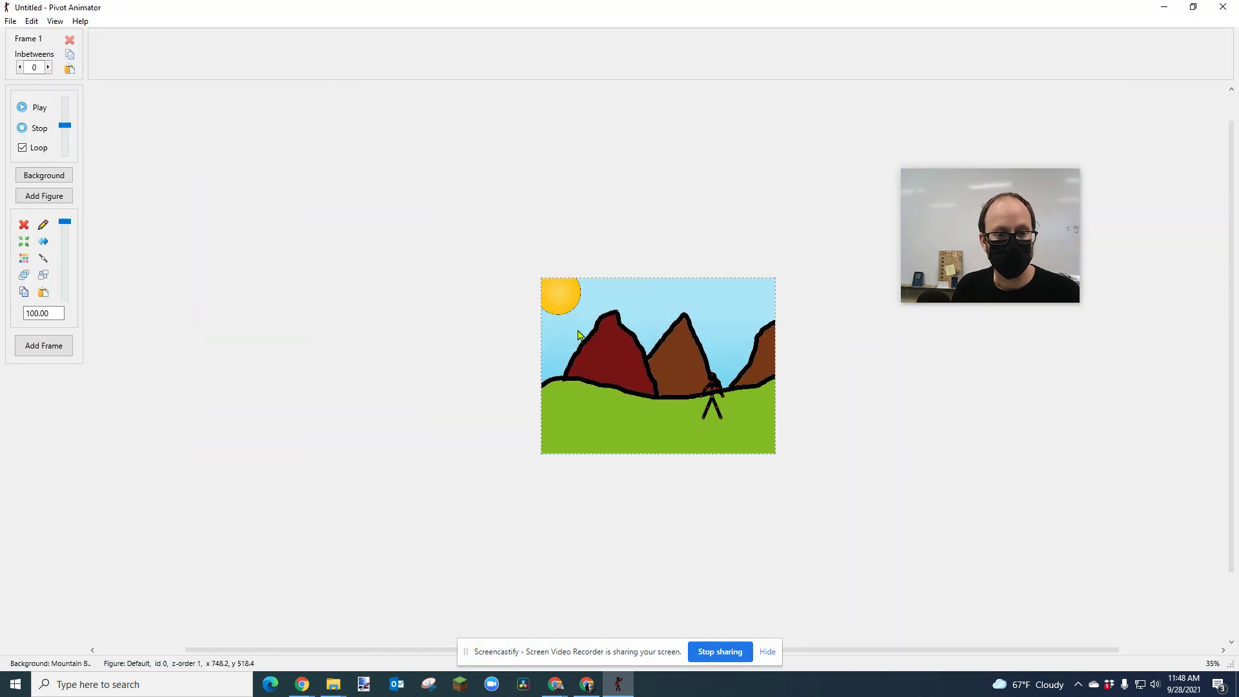
{"action": "scroll", "coordinate": [626, 337], "scroll_direction": "up", "scroll_amount": 1}
{"action": "scroll", "coordinate": [626, 337], "scroll_direction": "up", "scroll_amount": 1}
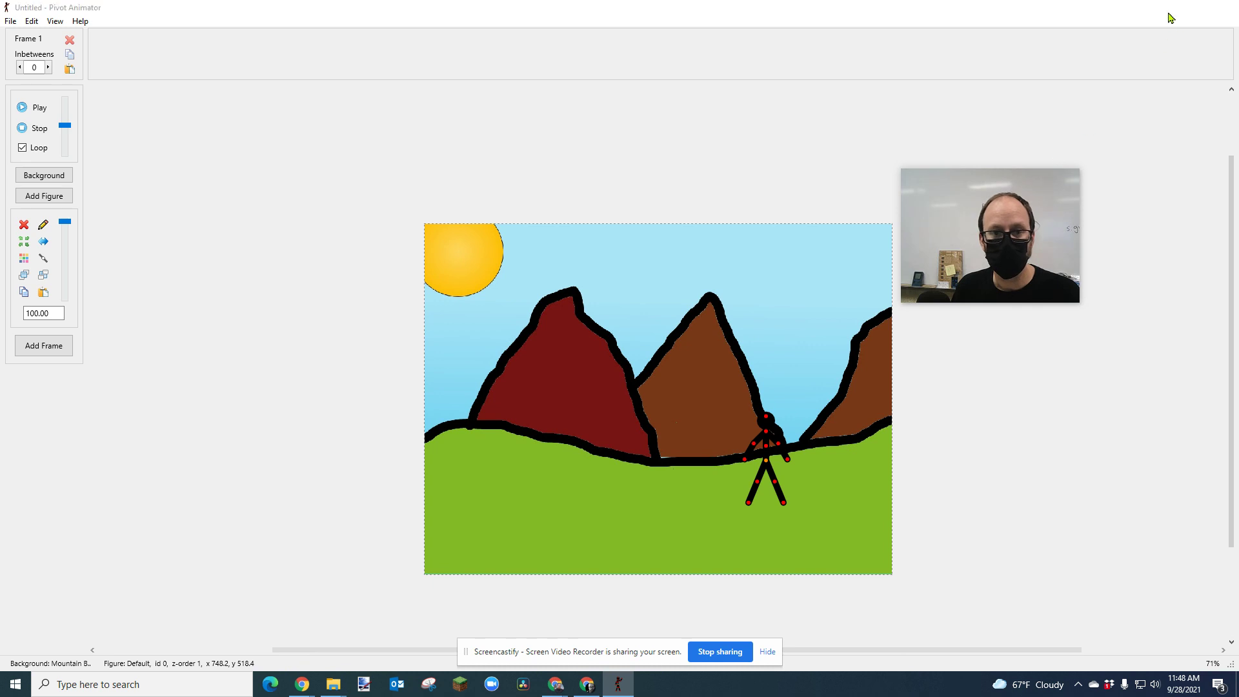
Switch to Sketchpad in the browser, enlarge its window to fill the screen and collapse the recorder's toolbar
{"action": "left_click", "coordinate": [1164, 7]}
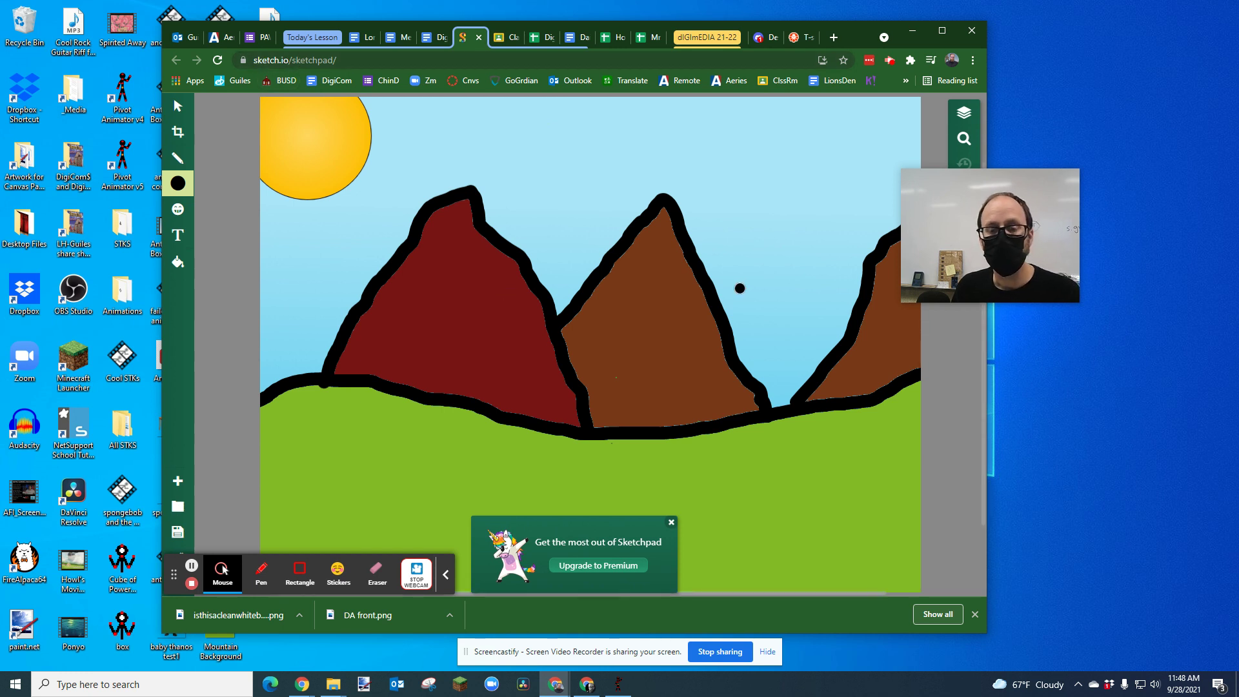
{"action": "left_click", "coordinate": [946, 31]}
{"action": "left_click_drag", "start_coordinate": [1013, 232], "coordinate": [1099, 161]}
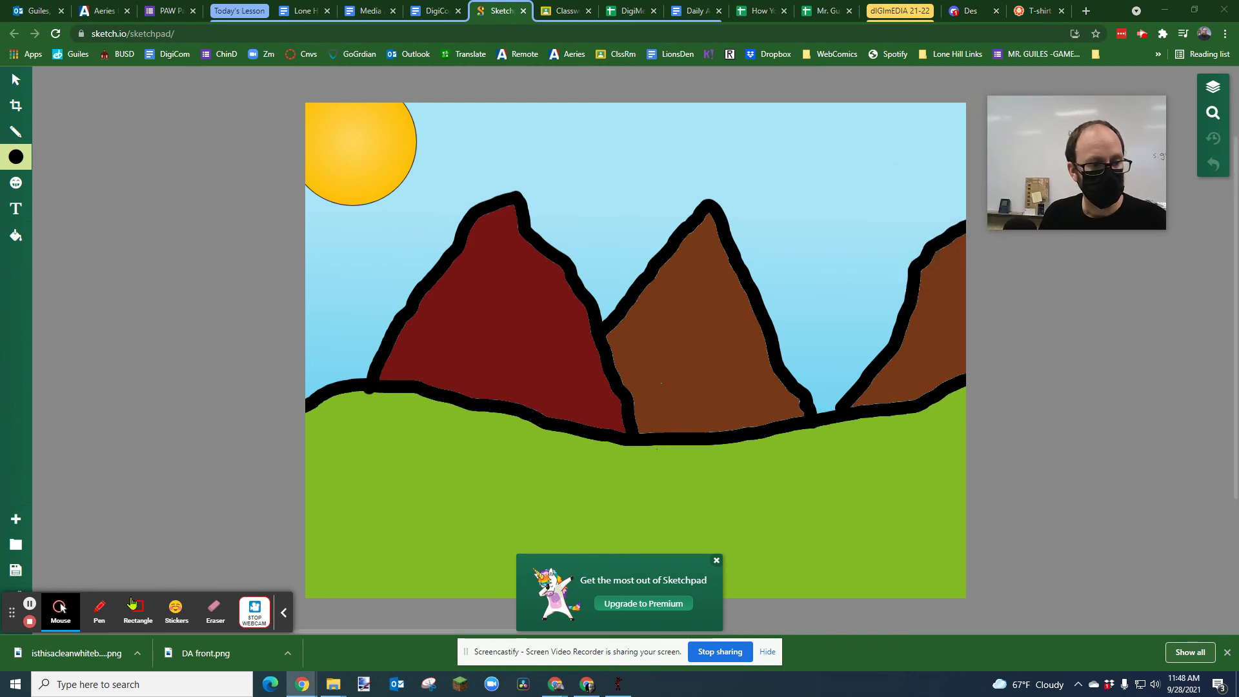
{"action": "left_click", "coordinate": [283, 613]}
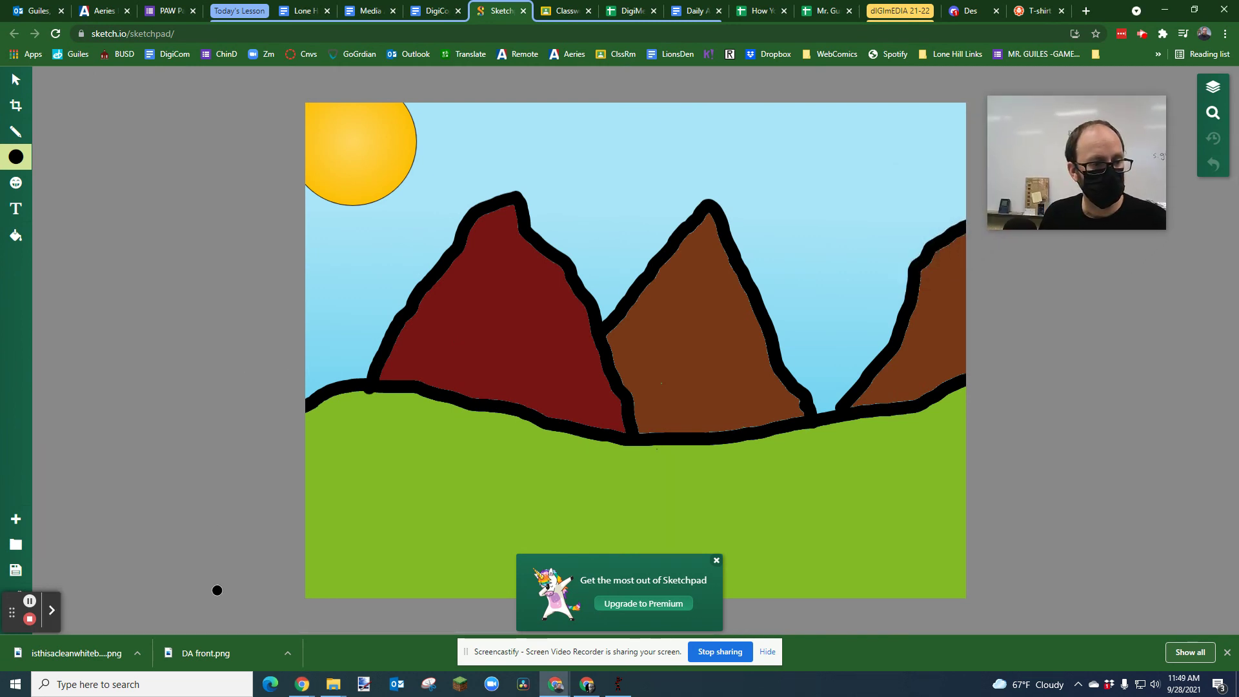
Create a new transparent 1024 x 768 px document and dismiss the Premium upgrade banner
{"action": "left_click", "coordinate": [16, 520]}
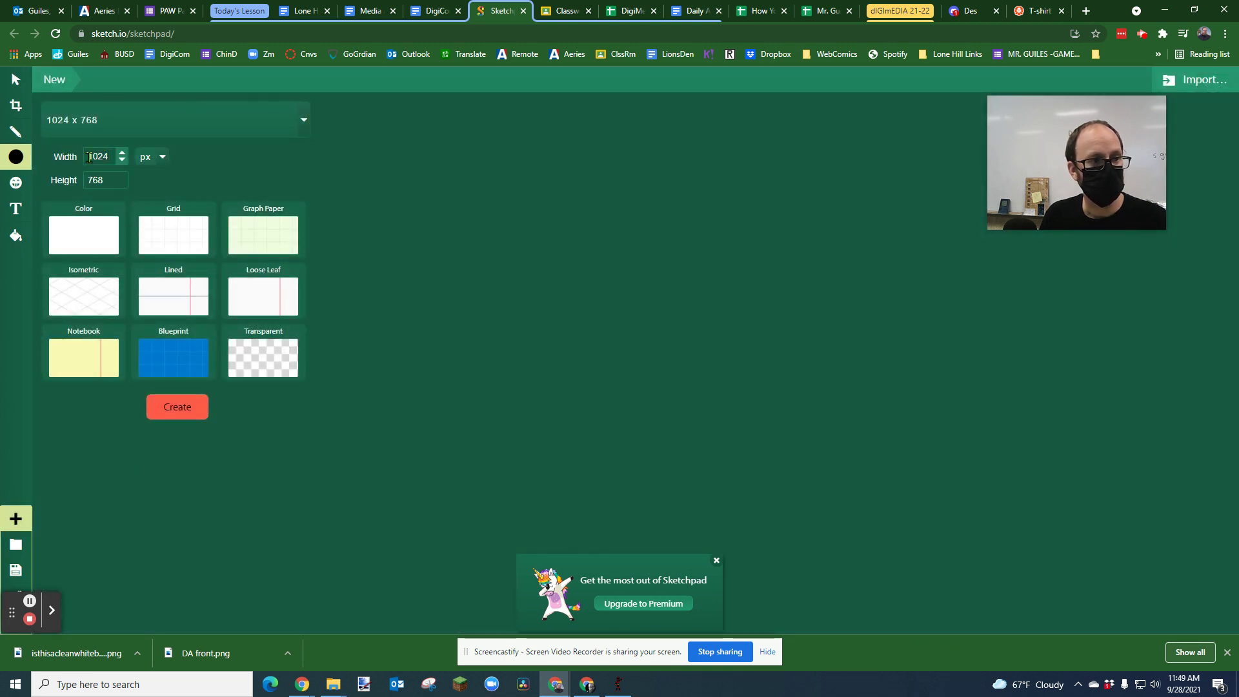
{"action": "left_click", "coordinate": [96, 181]}
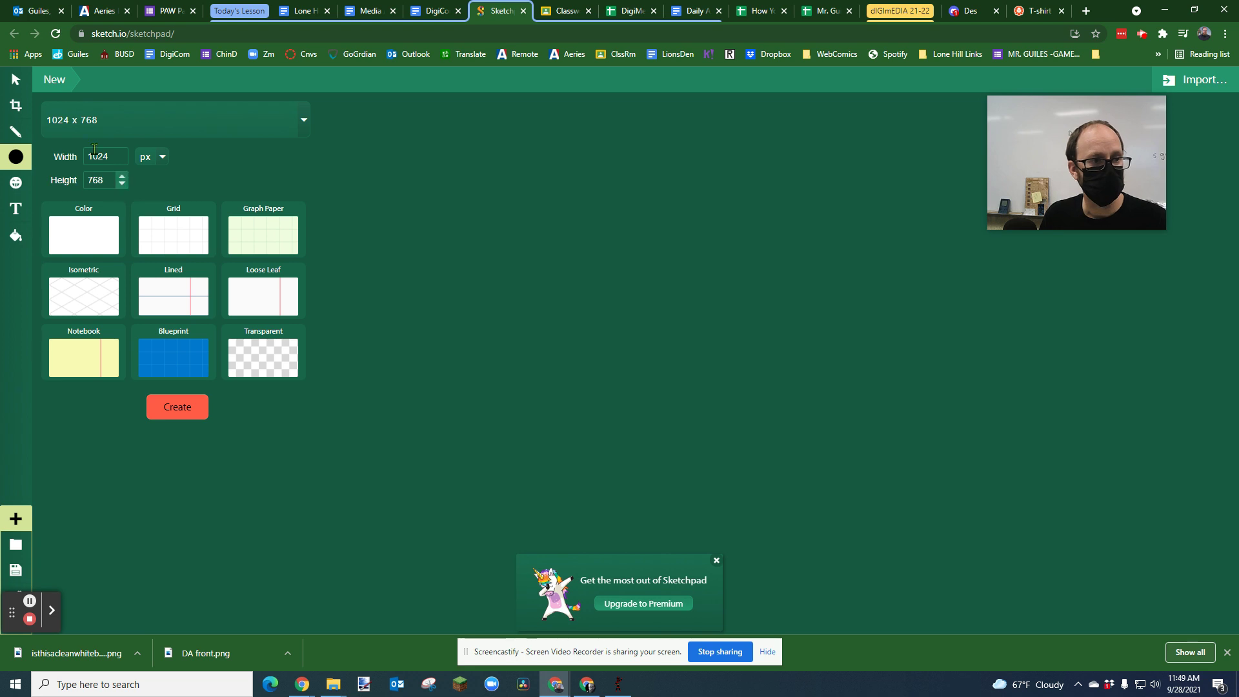
{"action": "left_click", "coordinate": [178, 411]}
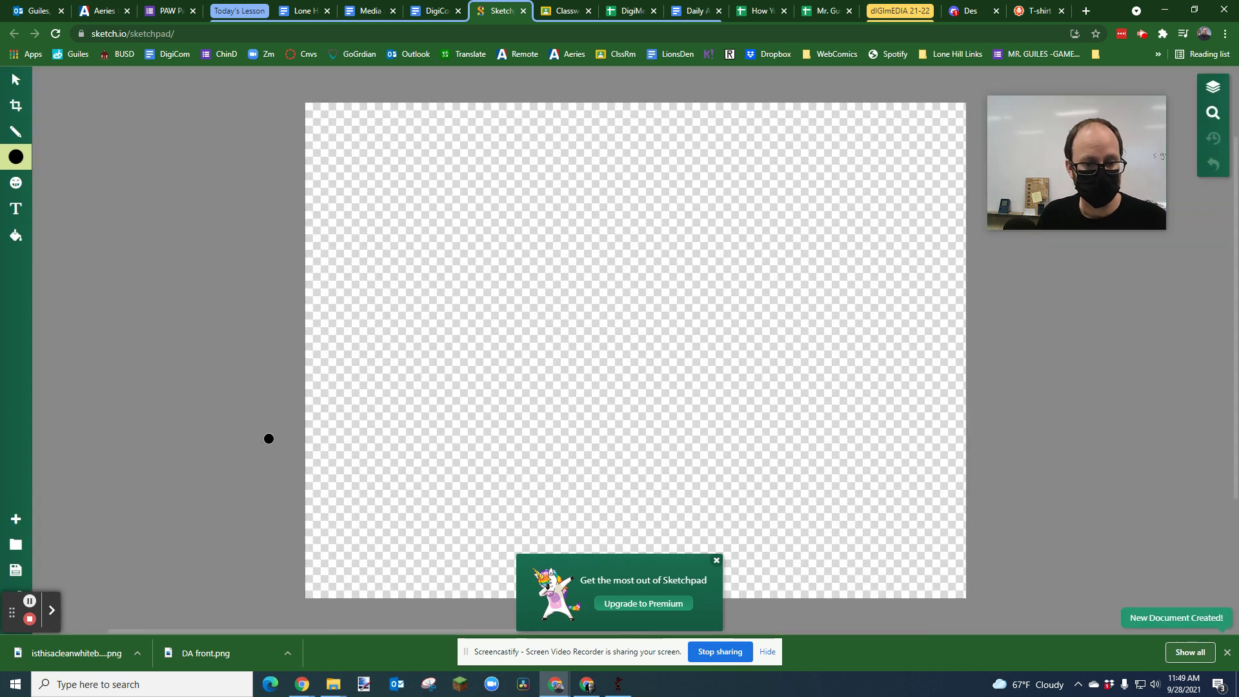
{"action": "left_click", "coordinate": [716, 560]}
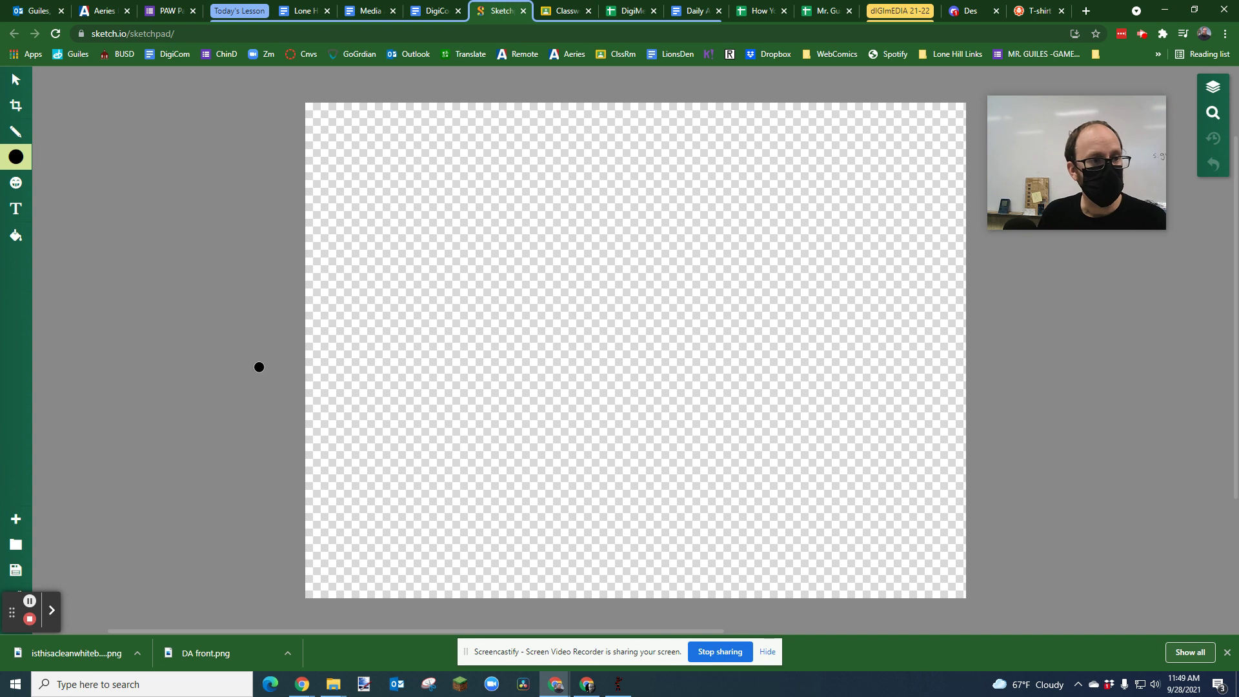
Choose the Pencil brush and check its fill and outline opacity settings
{"action": "left_click", "coordinate": [17, 133]}
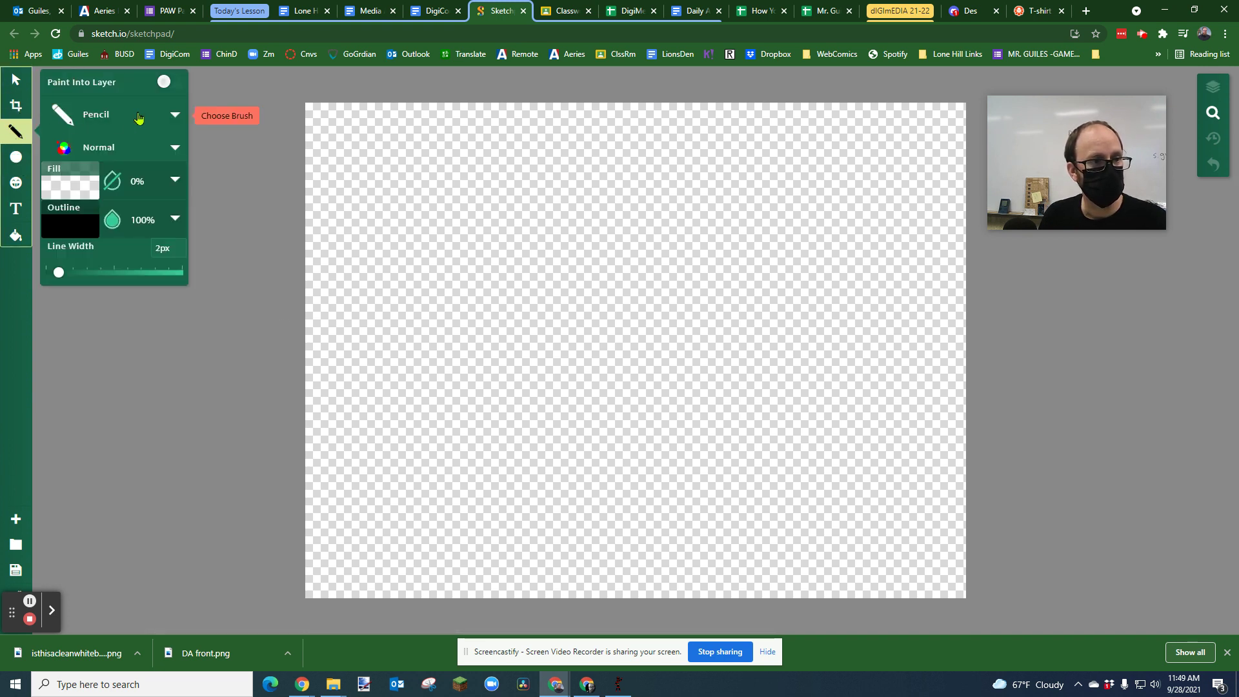
{"action": "left_click", "coordinate": [173, 115]}
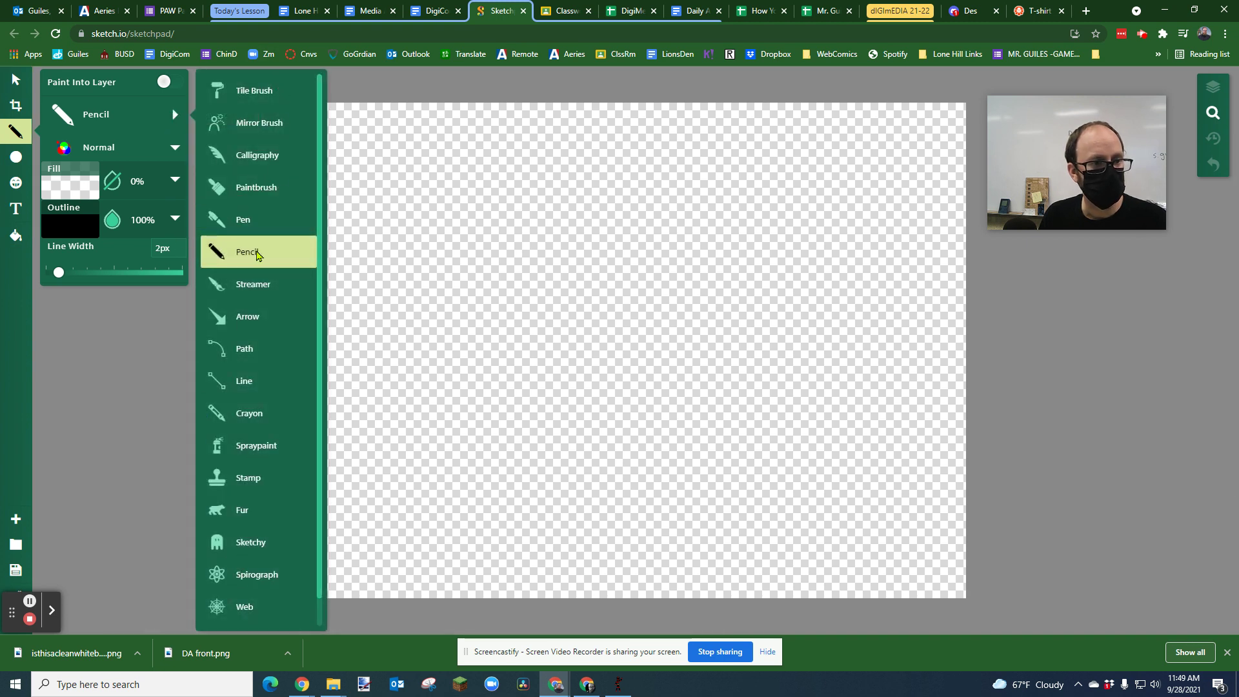
{"action": "left_click", "coordinate": [246, 257]}
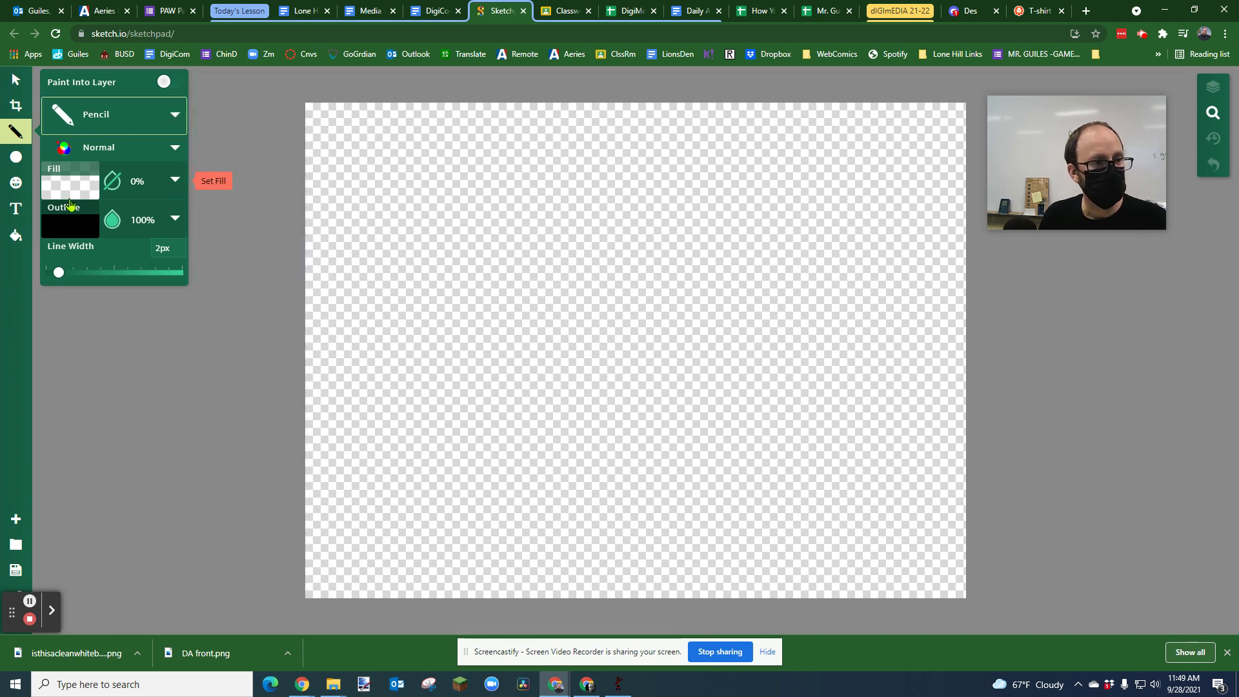
{"action": "left_click", "coordinate": [112, 182]}
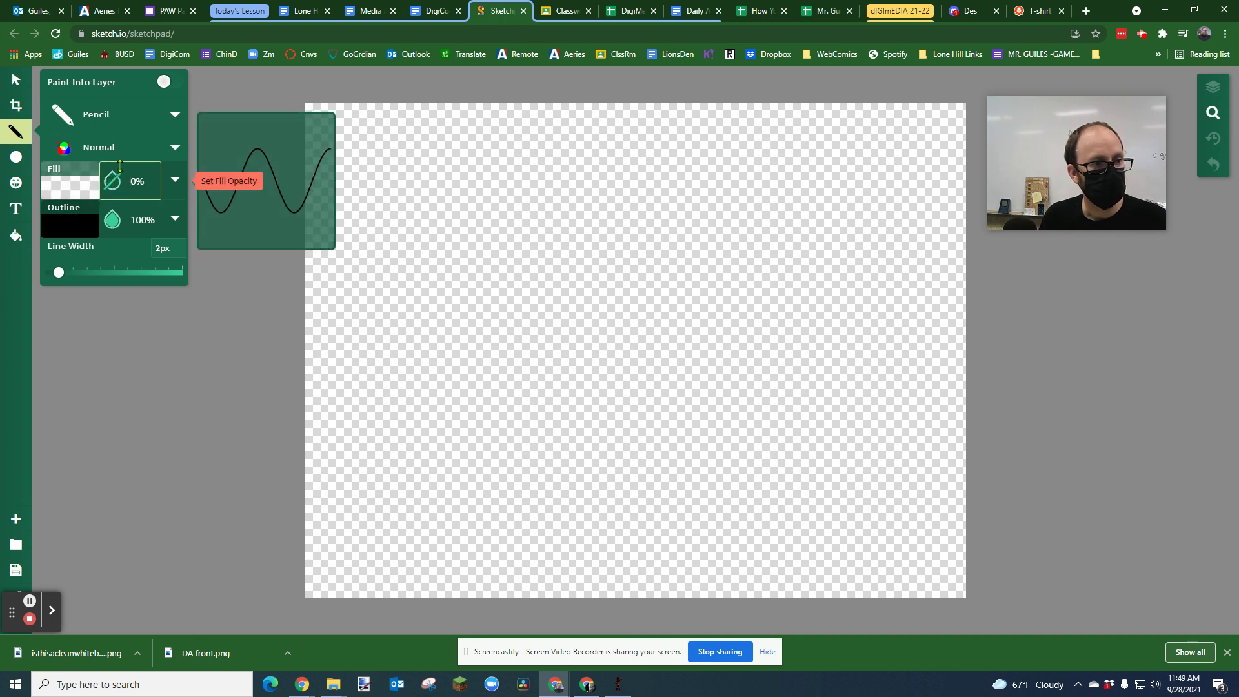
{"action": "left_click", "coordinate": [112, 181]}
{"action": "left_click", "coordinate": [112, 182]}
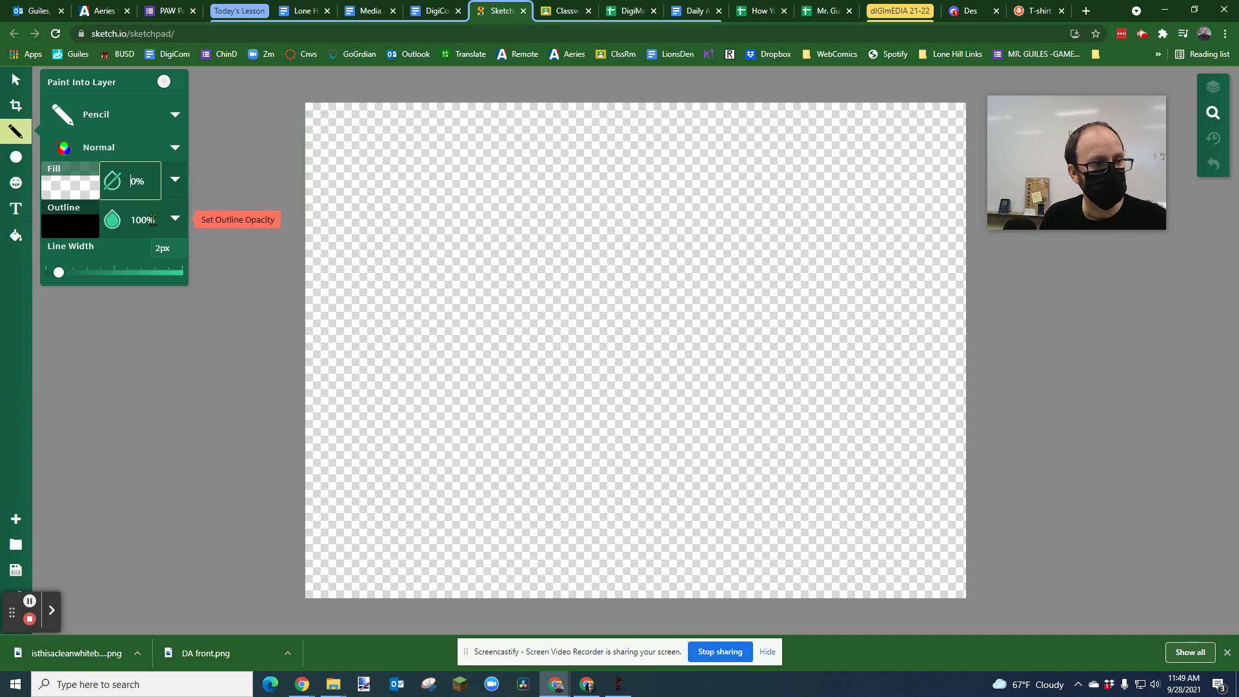
{"action": "left_click", "coordinate": [112, 220]}
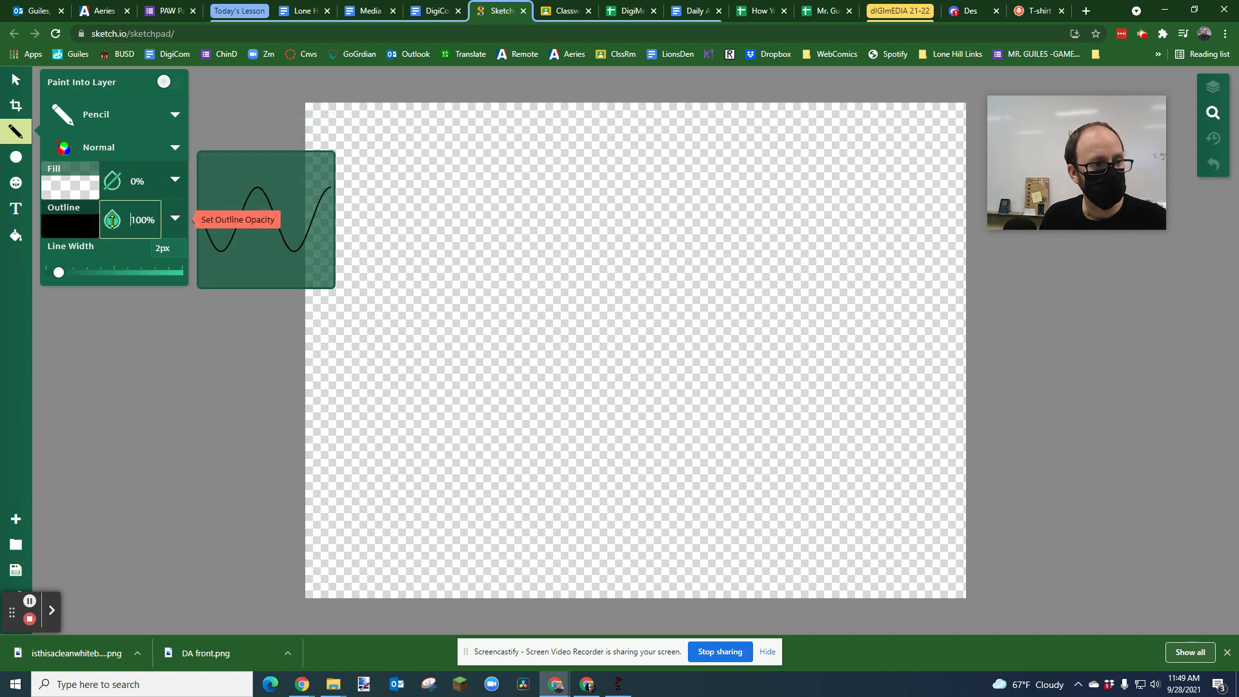
Try bright blue #00bafe as the pencil's outline colour and return it to black #000000
{"action": "left_click", "coordinate": [69, 236]}
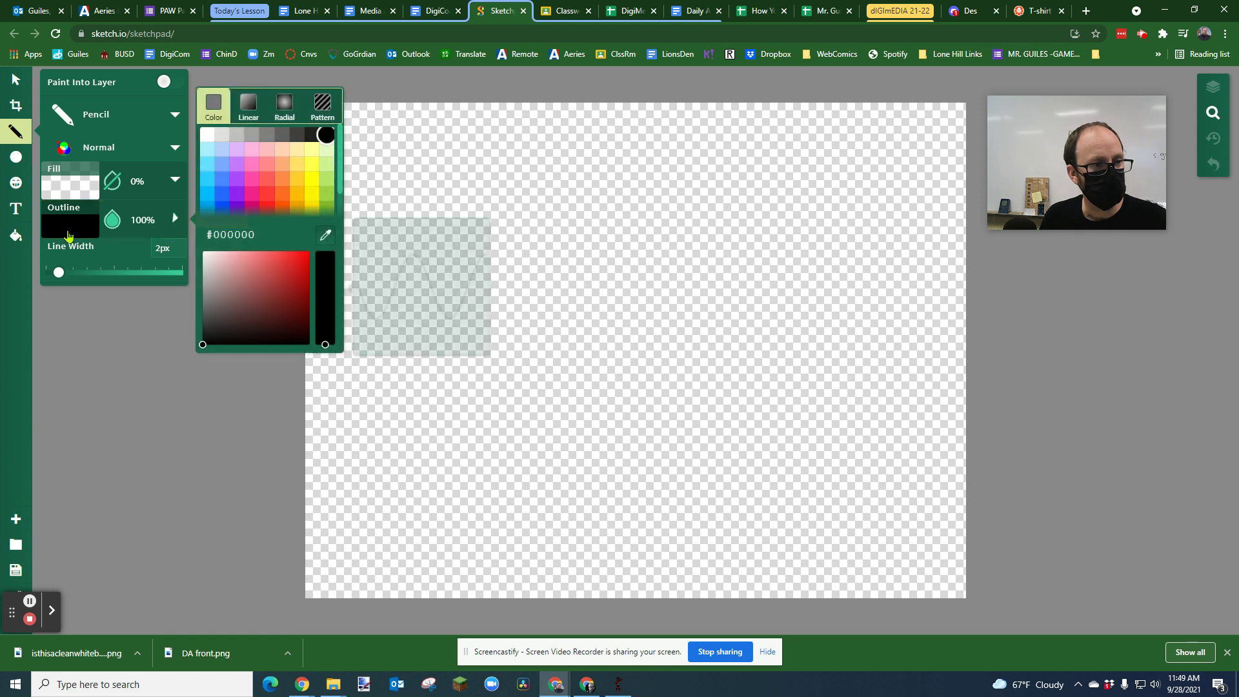
{"action": "left_click", "coordinate": [208, 193]}
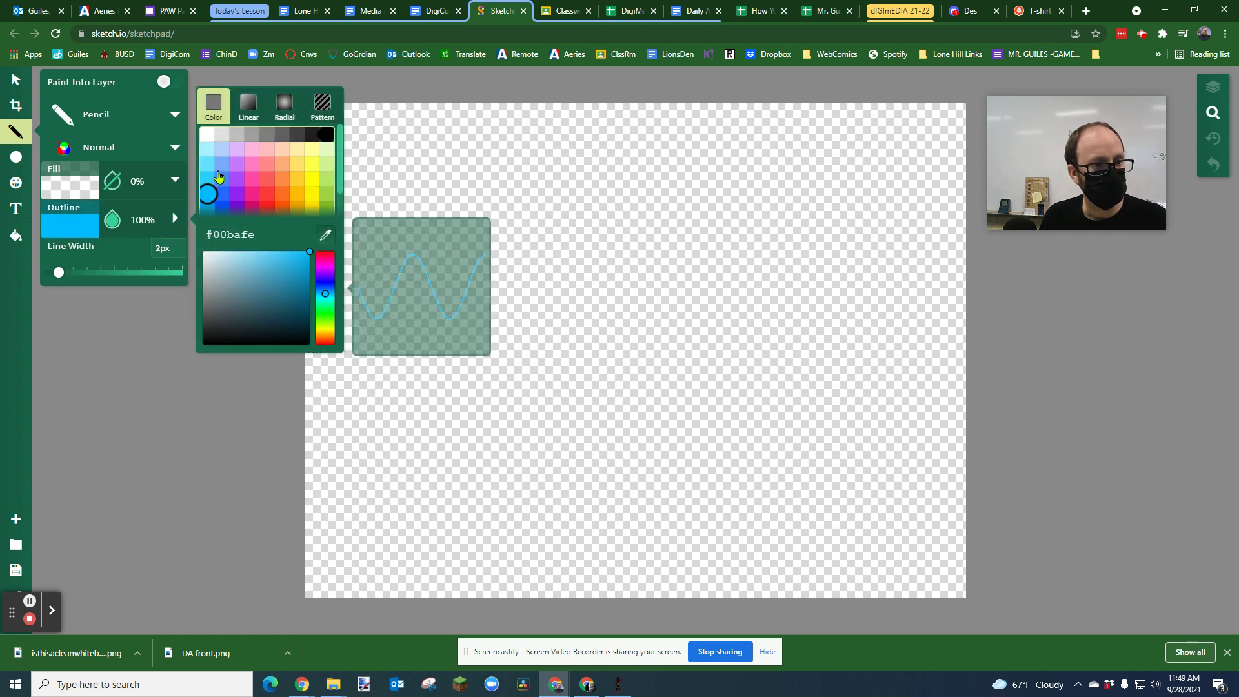
{"action": "left_click", "coordinate": [326, 134]}
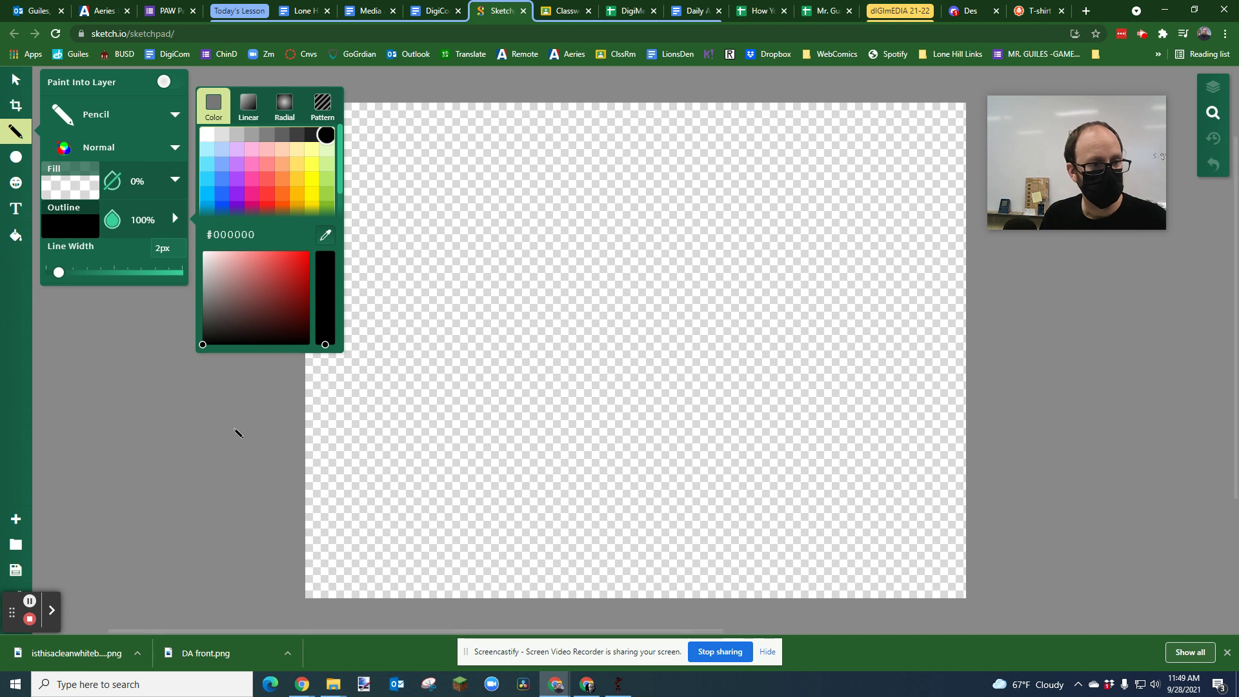
{"action": "left_click", "coordinate": [268, 456]}
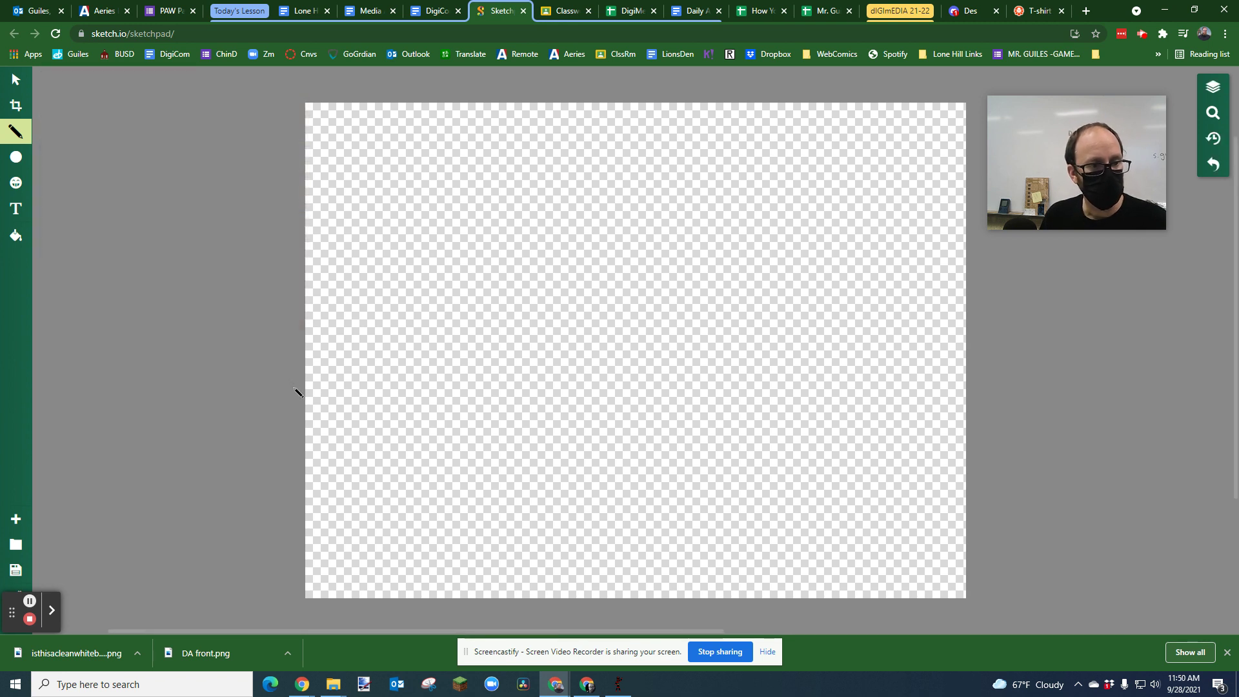
Set the pencil's line width to 15 px
{"action": "left_click", "coordinate": [16, 132]}
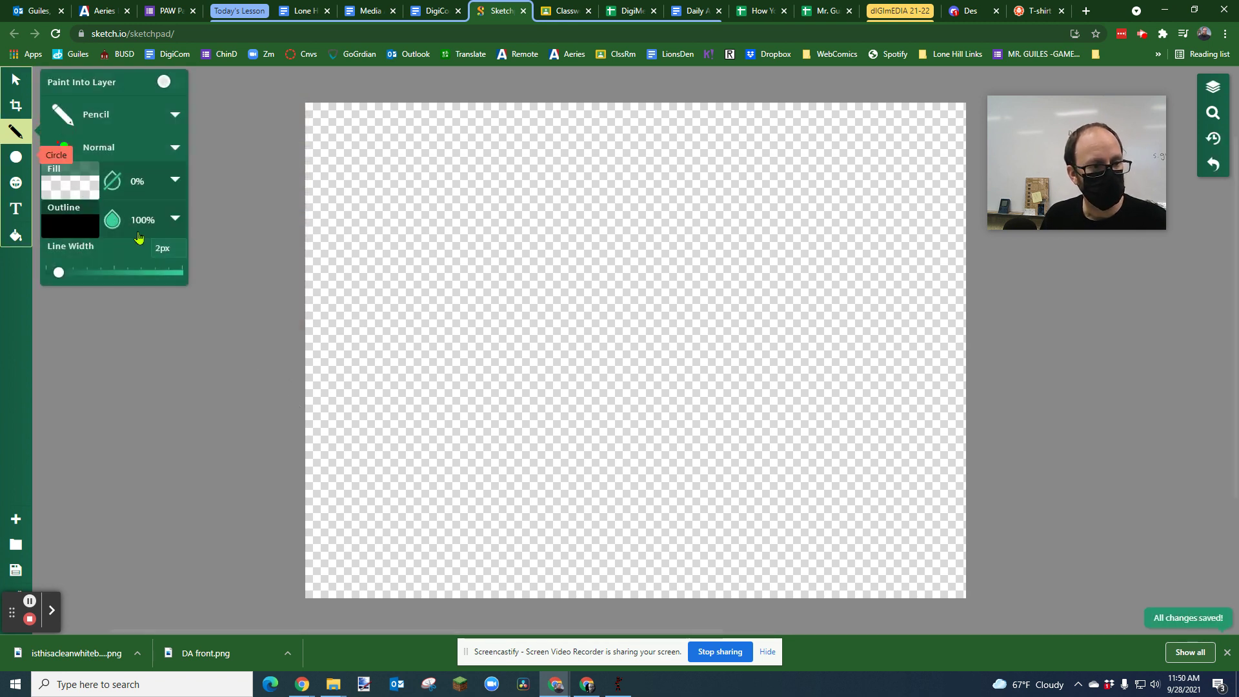
{"action": "left_click_drag", "start_coordinate": [60, 274], "coordinate": [80, 277]}
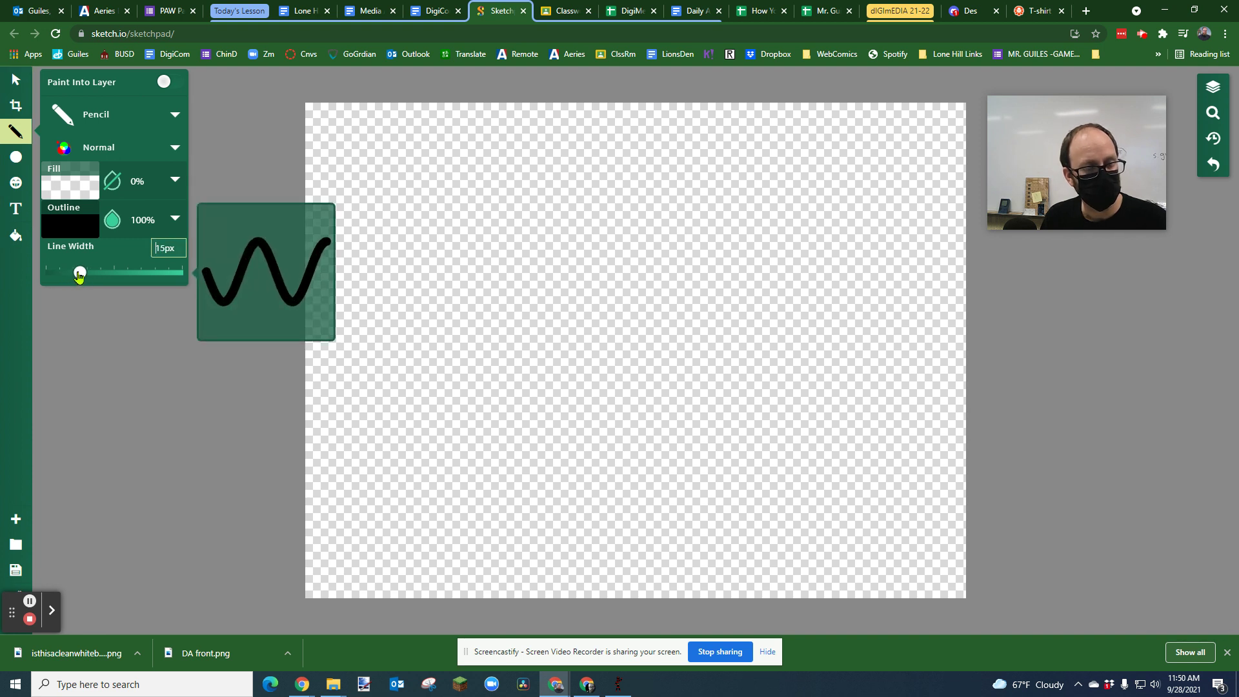
{"action": "left_click", "coordinate": [276, 399]}
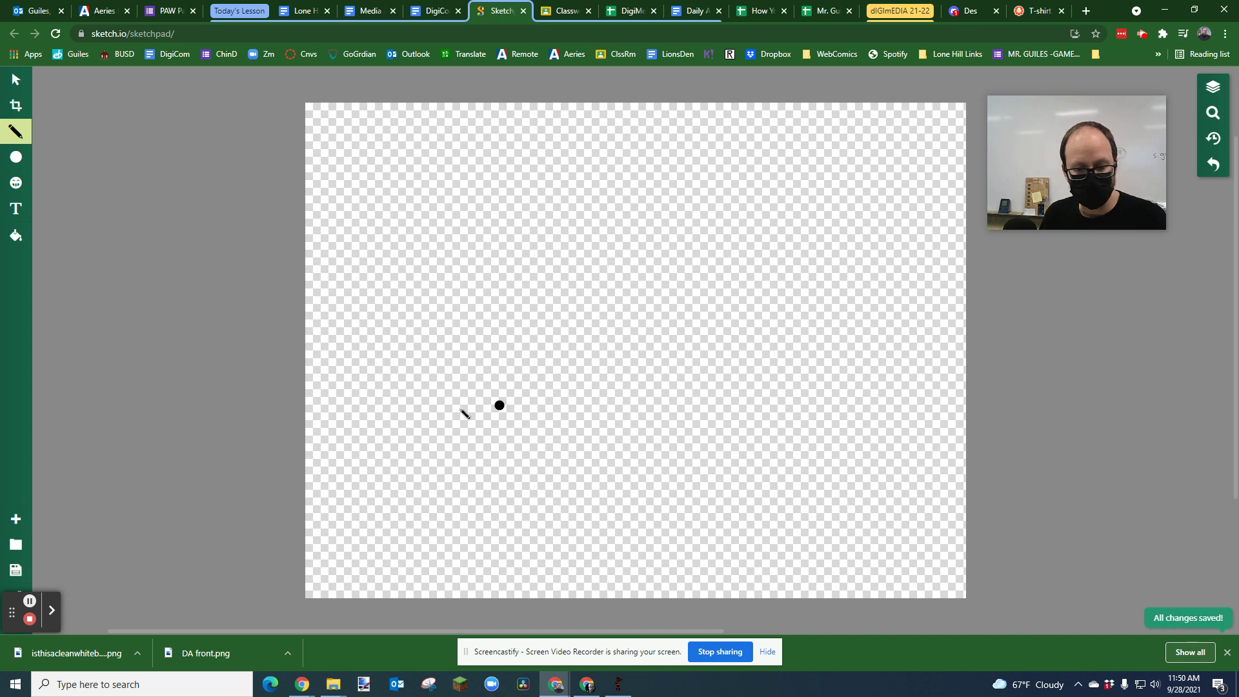
{"action": "scroll", "coordinate": [443, 403], "scroll_direction": "up", "scroll_amount": 5}
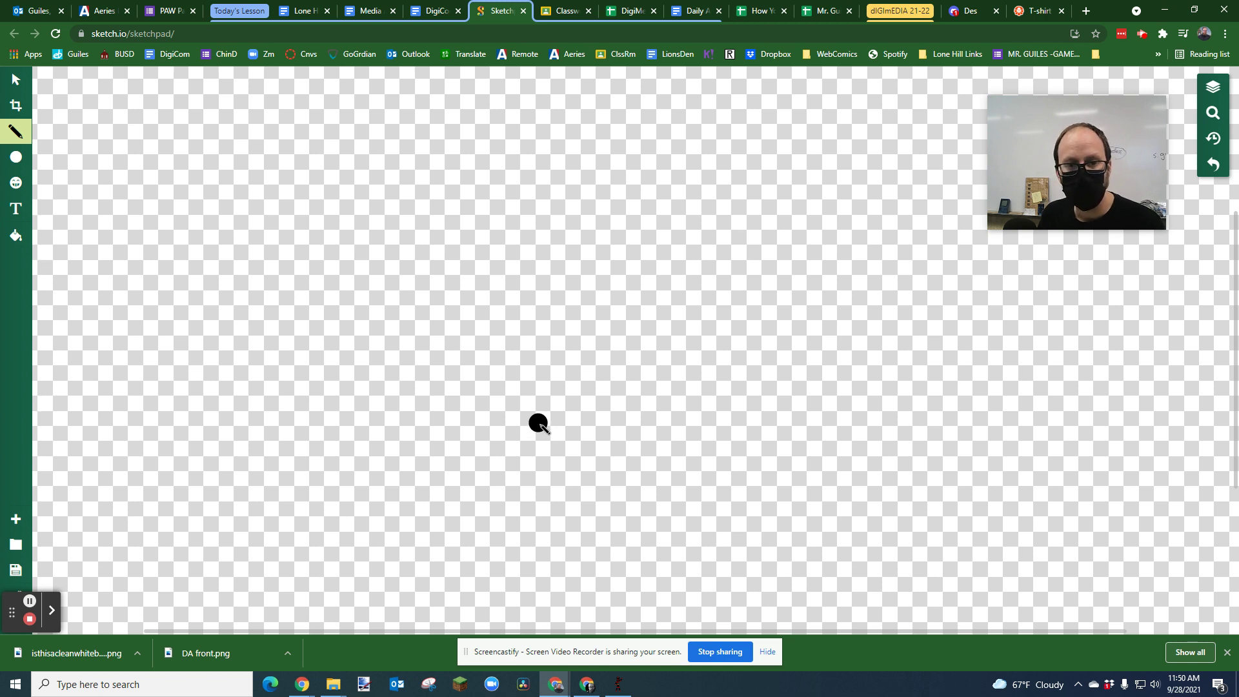
{"action": "scroll", "coordinate": [538, 425], "scroll_direction": "down", "scroll_amount": 5}
{"action": "scroll", "coordinate": [544, 428], "scroll_direction": "down", "scroll_amount": 3}
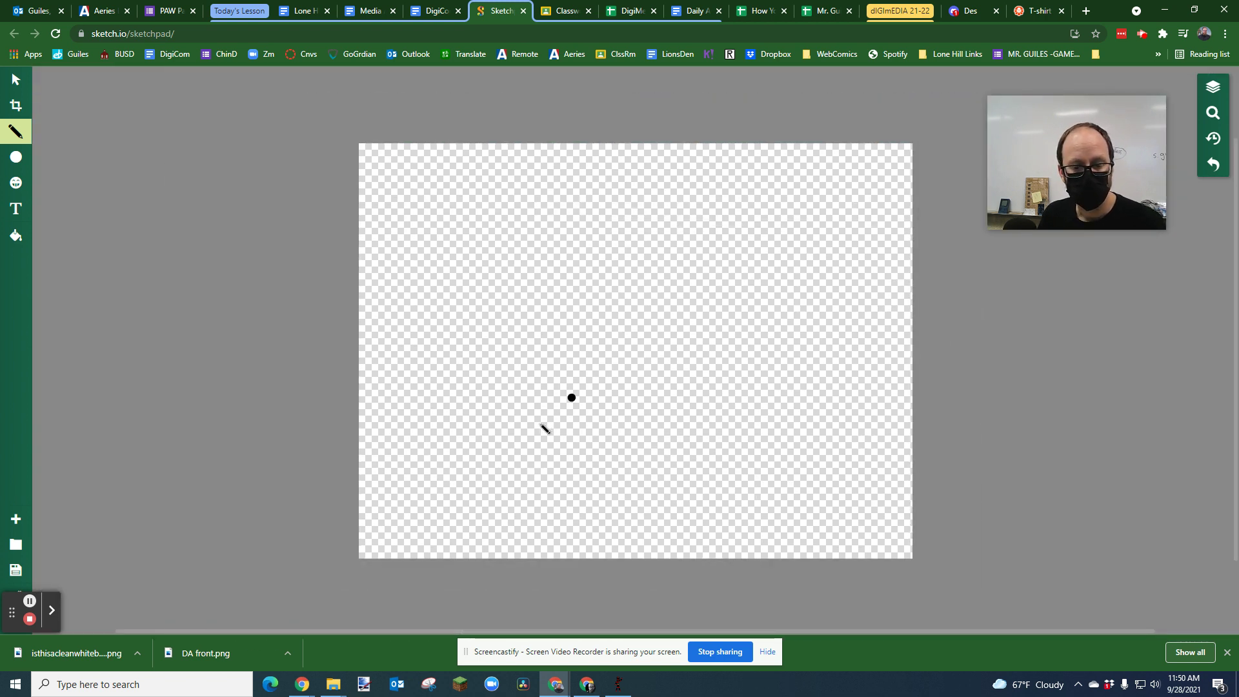
{"action": "scroll", "coordinate": [544, 427], "scroll_direction": "down", "scroll_amount": 2}
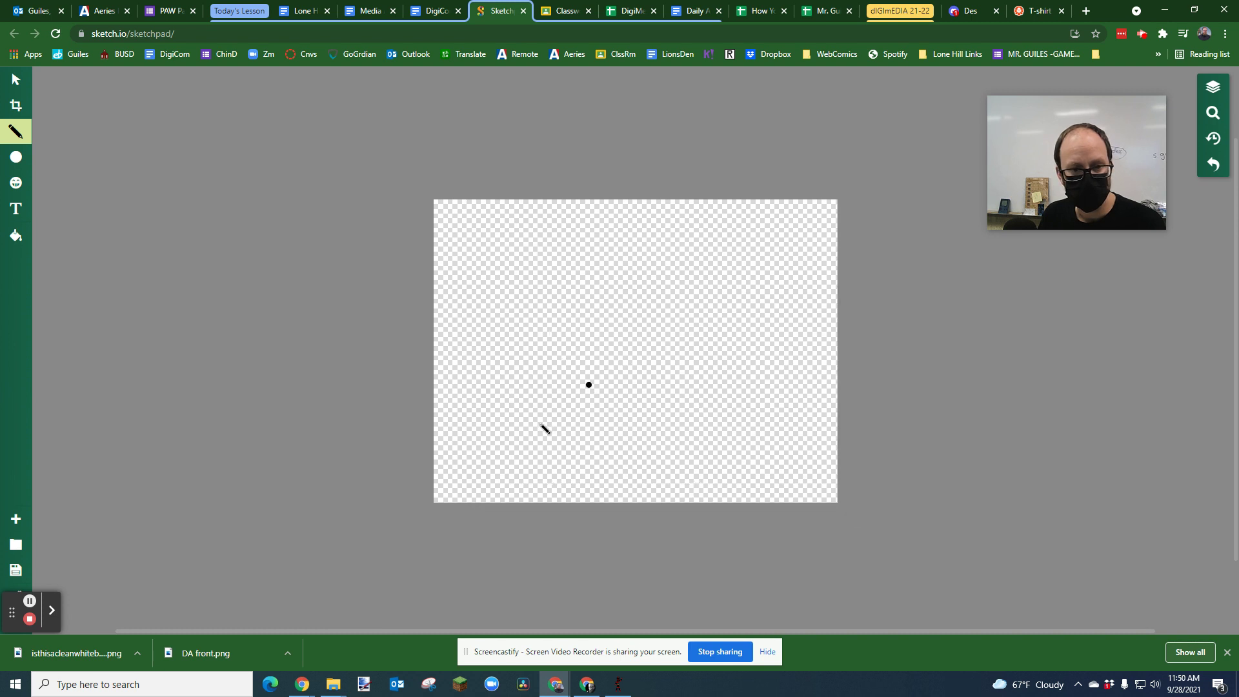
{"action": "scroll", "coordinate": [545, 428], "scroll_direction": "up", "scroll_amount": 3}
{"action": "scroll", "coordinate": [415, 383], "scroll_direction": "down", "scroll_amount": 3}
{"action": "scroll", "coordinate": [417, 384], "scroll_direction": "up", "scroll_amount": 4}
{"action": "scroll", "coordinate": [416, 385], "scroll_direction": "down", "scroll_amount": 3}
{"action": "scroll", "coordinate": [416, 384], "scroll_direction": "up", "scroll_amount": 4}
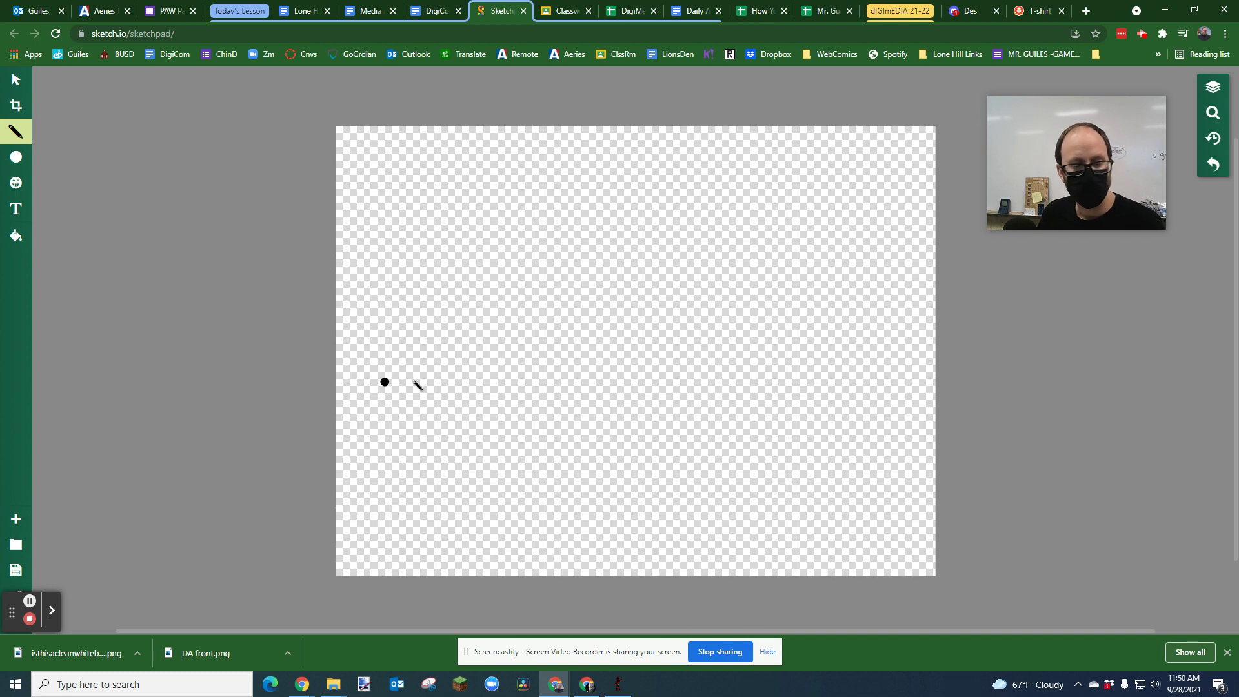
{"action": "scroll", "coordinate": [346, 399], "scroll_direction": "up", "scroll_amount": 1}
{"action": "scroll", "coordinate": [343, 395], "scroll_direction": "down", "scroll_amount": 2}
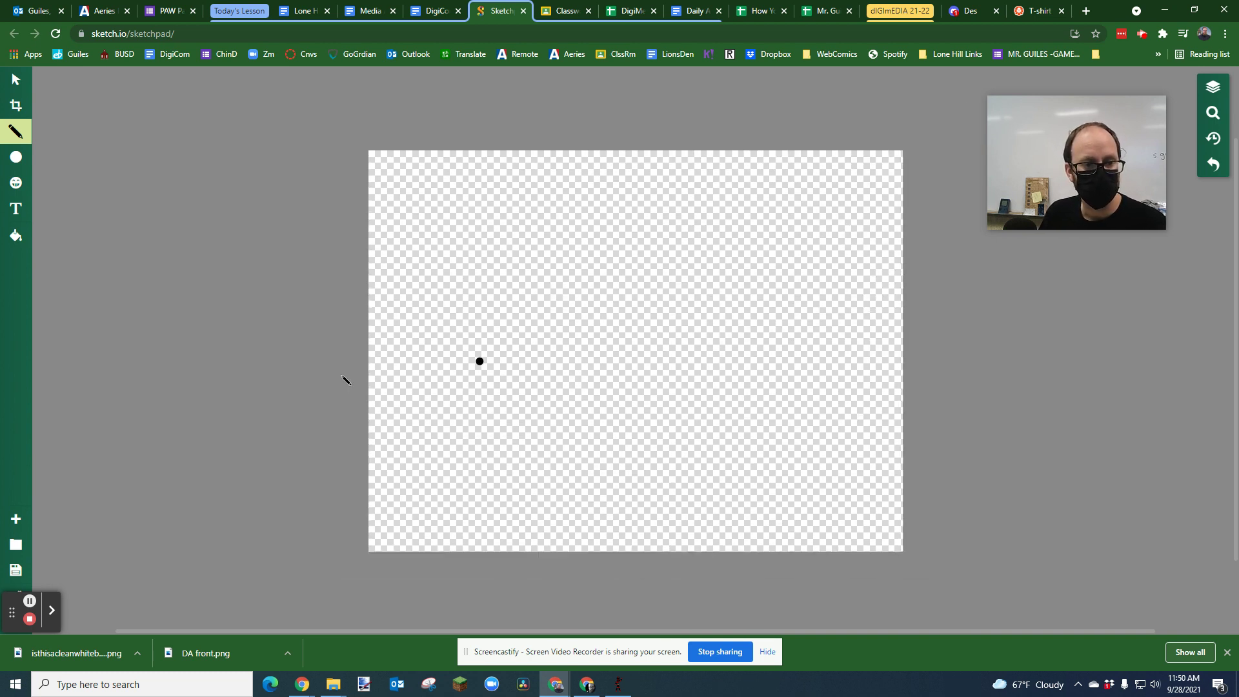
{"action": "scroll", "coordinate": [650, 359], "scroll_direction": "up", "scroll_amount": 3}
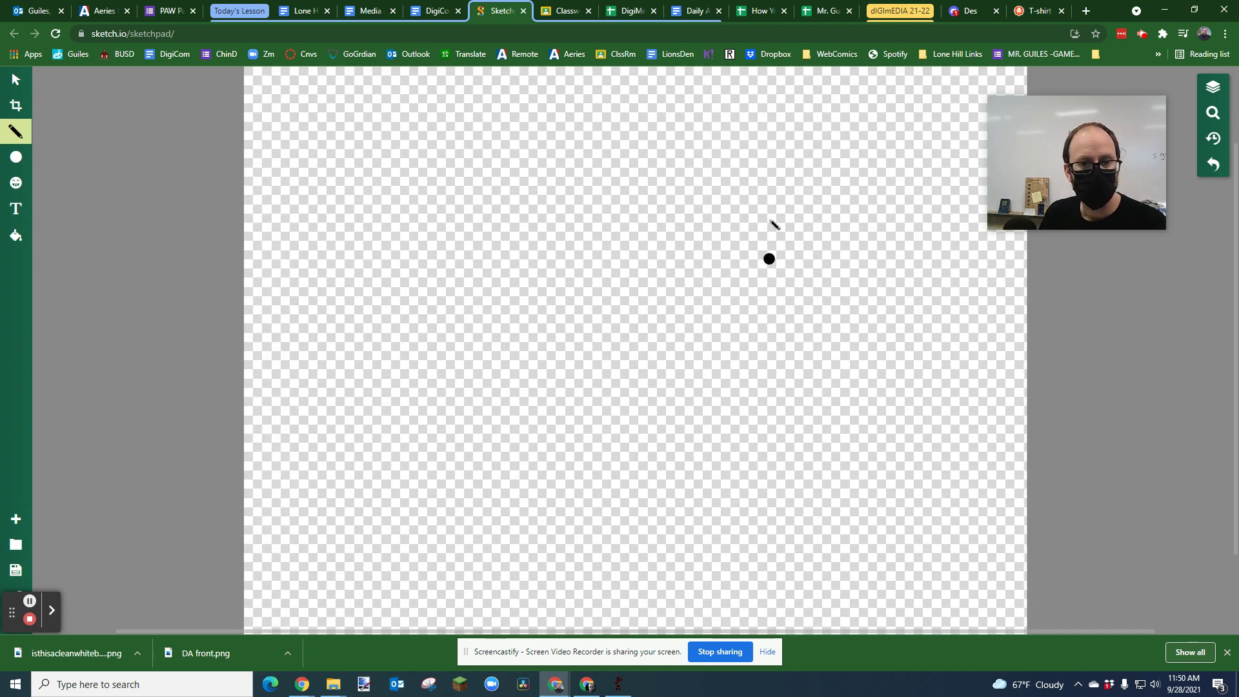
{"action": "scroll", "coordinate": [774, 224], "scroll_direction": "up", "scroll_amount": 2}
Draw a gently curving black ground line across the full canvas width, a little below the middle
{"action": "scroll", "coordinate": [703, 252], "scroll_direction": "down", "scroll_amount": 4}
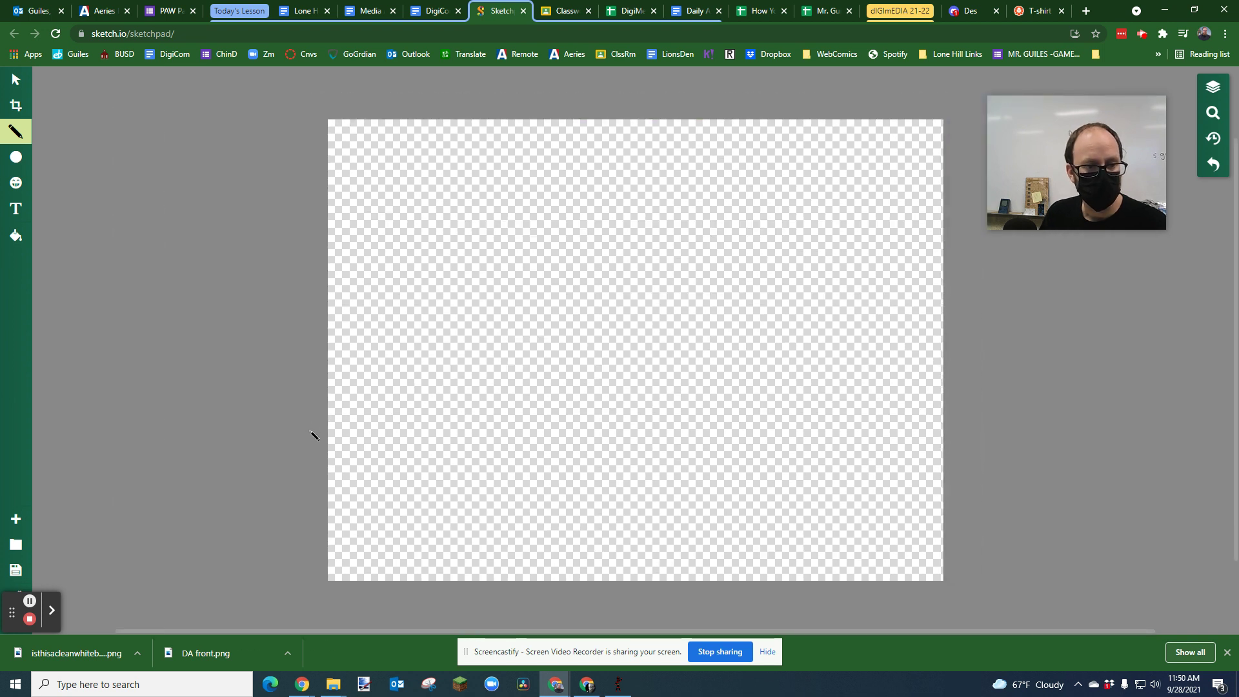
{"action": "mouse_move", "coordinate": [311, 433]}
{"action": "left_mouse_down"}
{"action": "mouse_move", "coordinate": [462, 407]}
{"action": "mouse_move", "coordinate": [643, 405]}
{"action": "mouse_move", "coordinate": [842, 436]}
{"action": "mouse_move", "coordinate": [983, 432]}
{"action": "mouse_move", "coordinate": [957, 441]}
{"action": "left_mouse_up"}
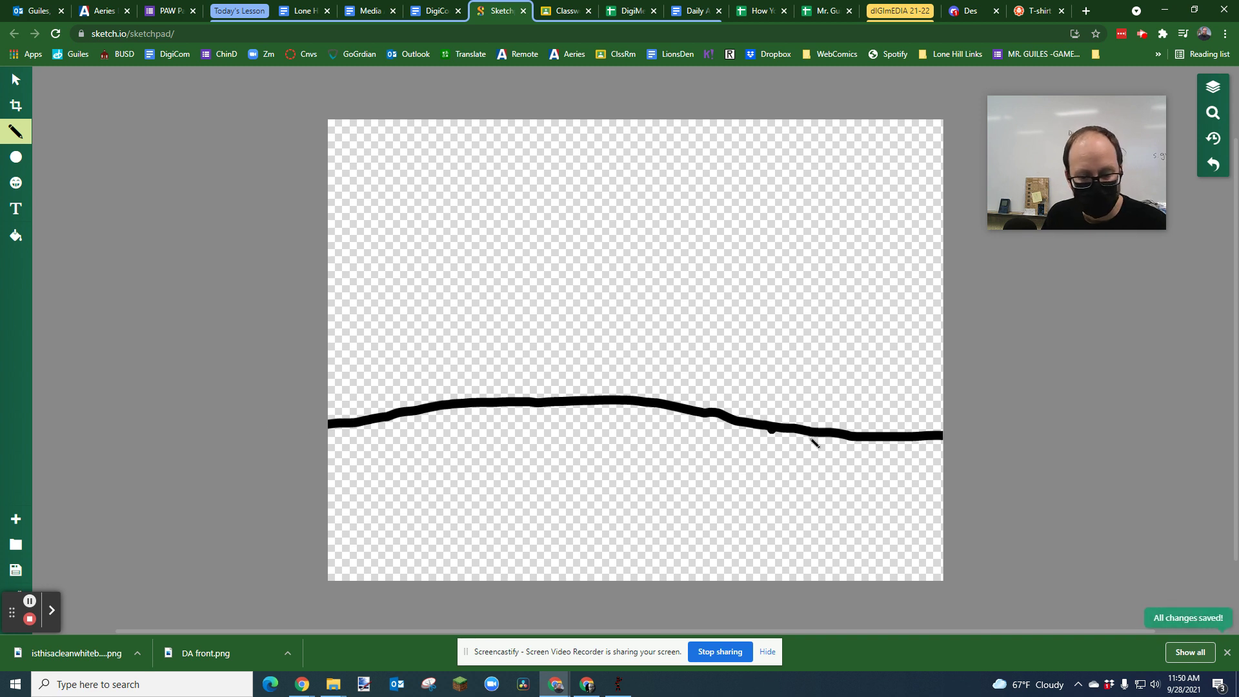
{"action": "scroll", "coordinate": [794, 439], "scroll_direction": "down", "scroll_amount": 2}
{"action": "scroll", "coordinate": [799, 440], "scroll_direction": "up", "scroll_amount": 2}
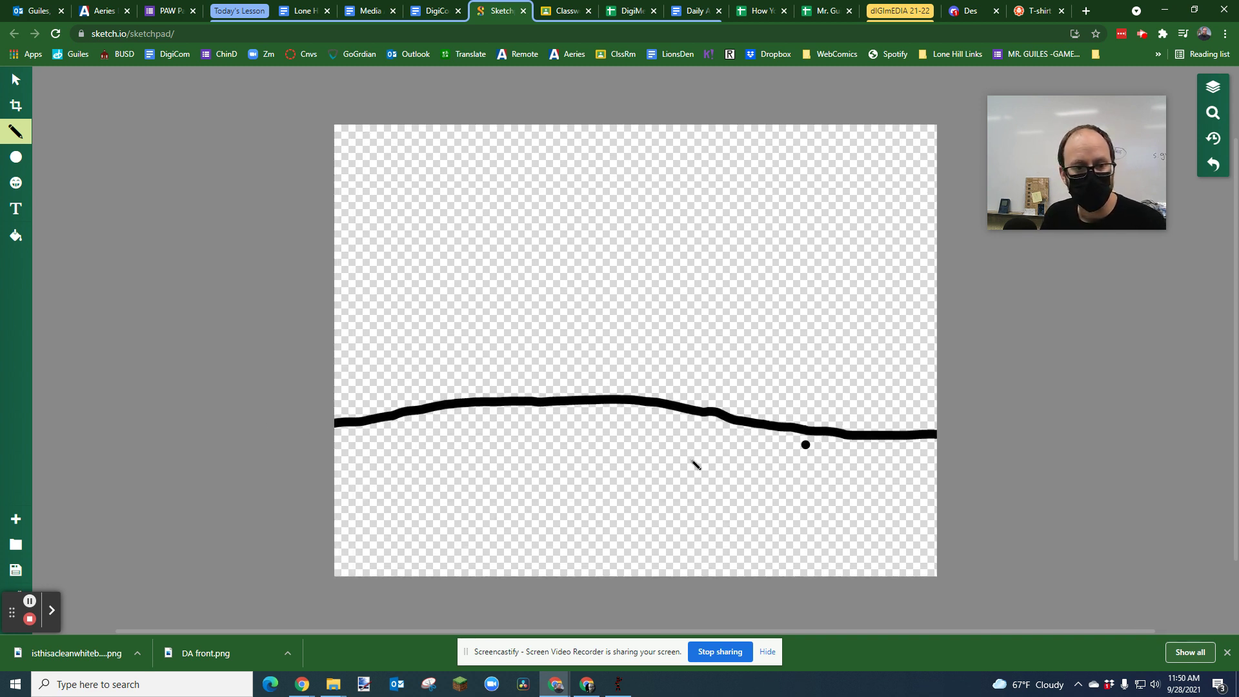
Use Pixel Fill to colour the sky area above the black ground line light blue #2bcfff
{"action": "left_click", "coordinate": [17, 238]}
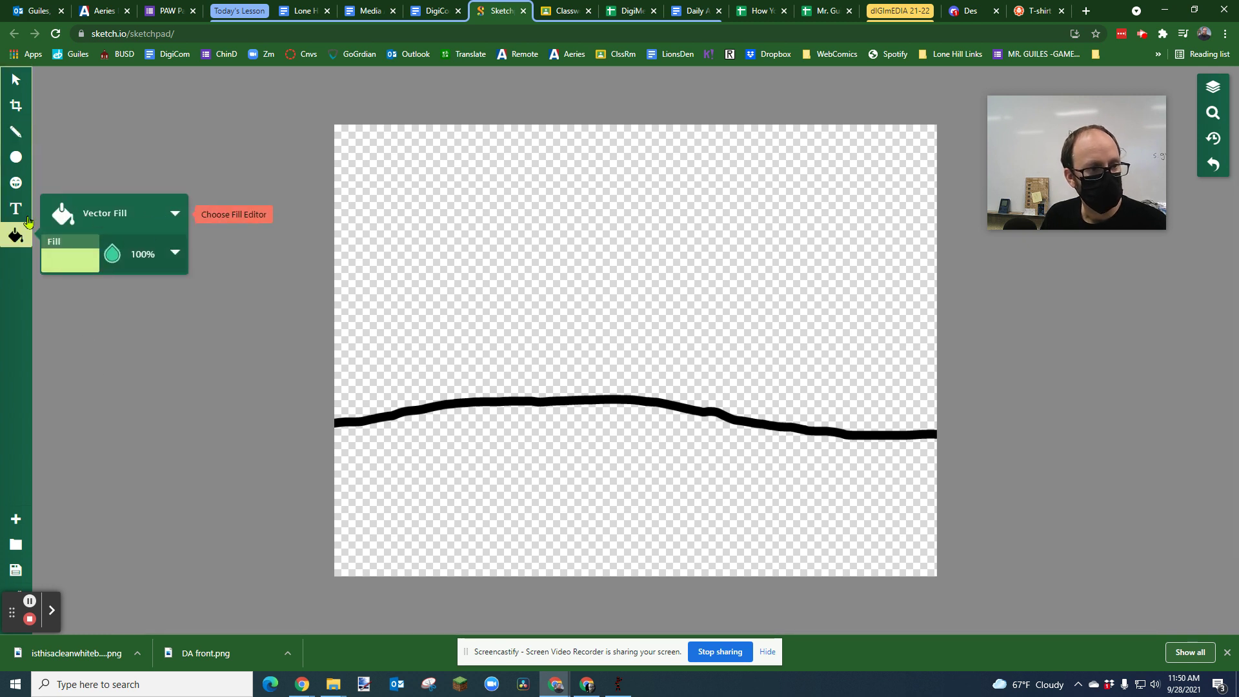
{"action": "left_click", "coordinate": [175, 215]}
{"action": "left_click", "coordinate": [251, 234]}
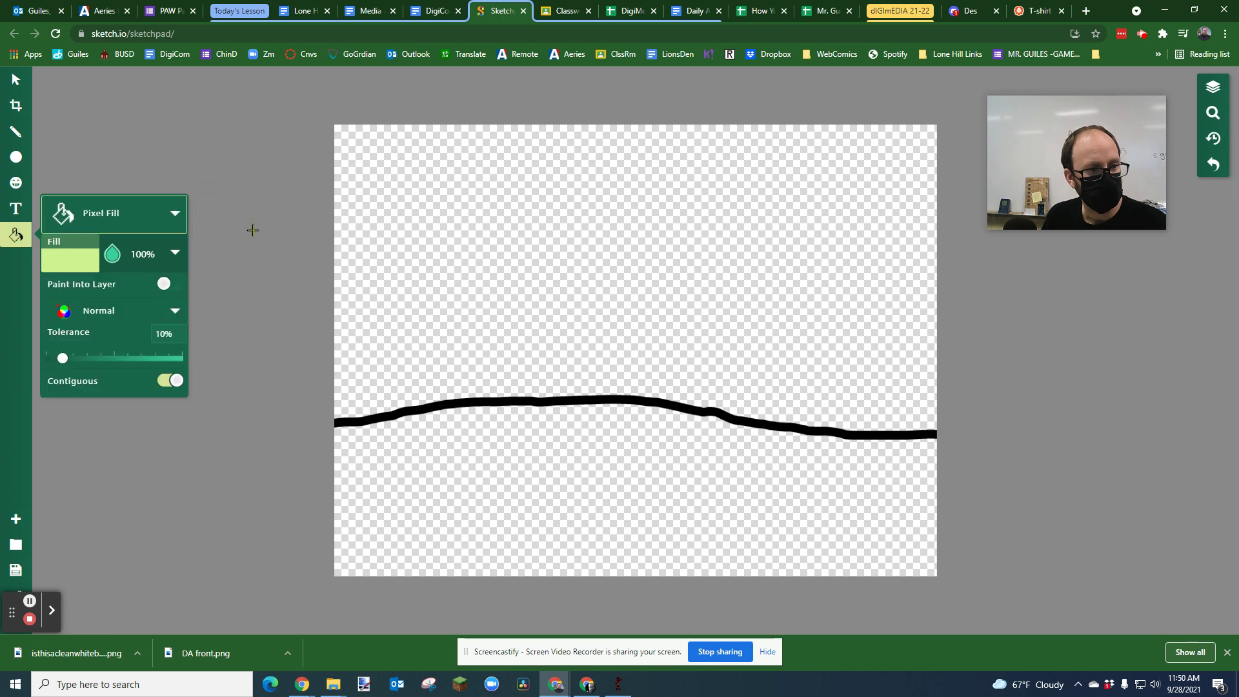
{"action": "left_click", "coordinate": [67, 259]}
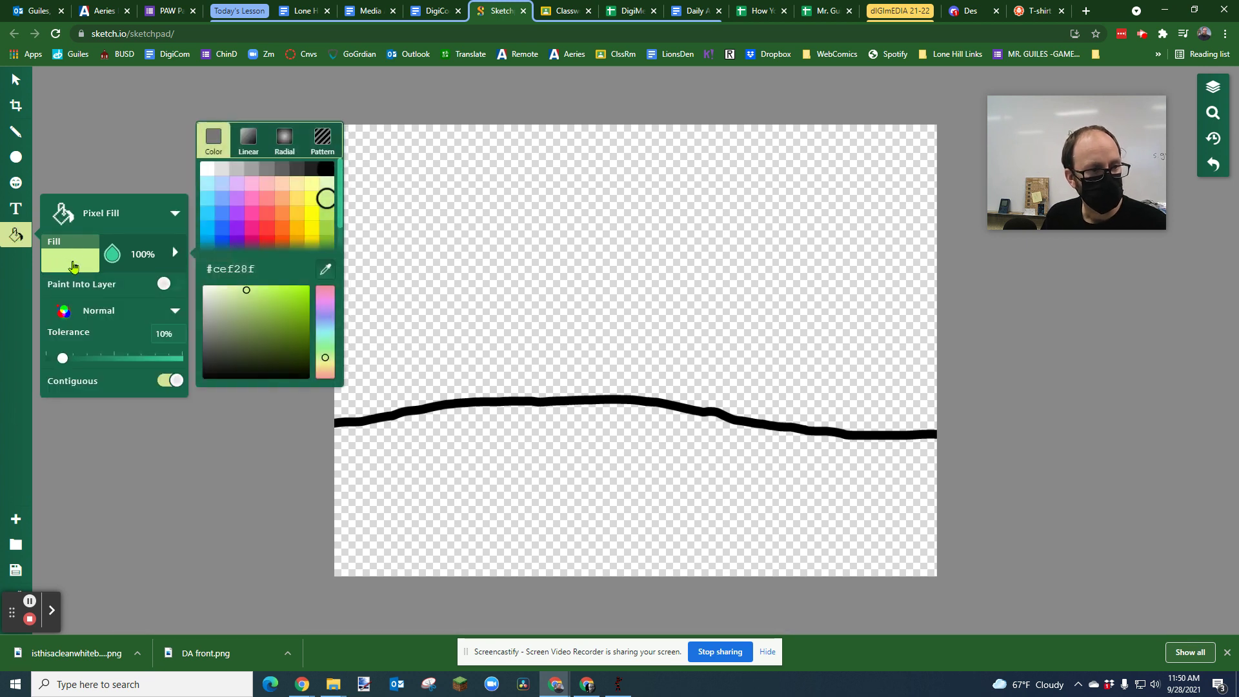
{"action": "left_click", "coordinate": [208, 214]}
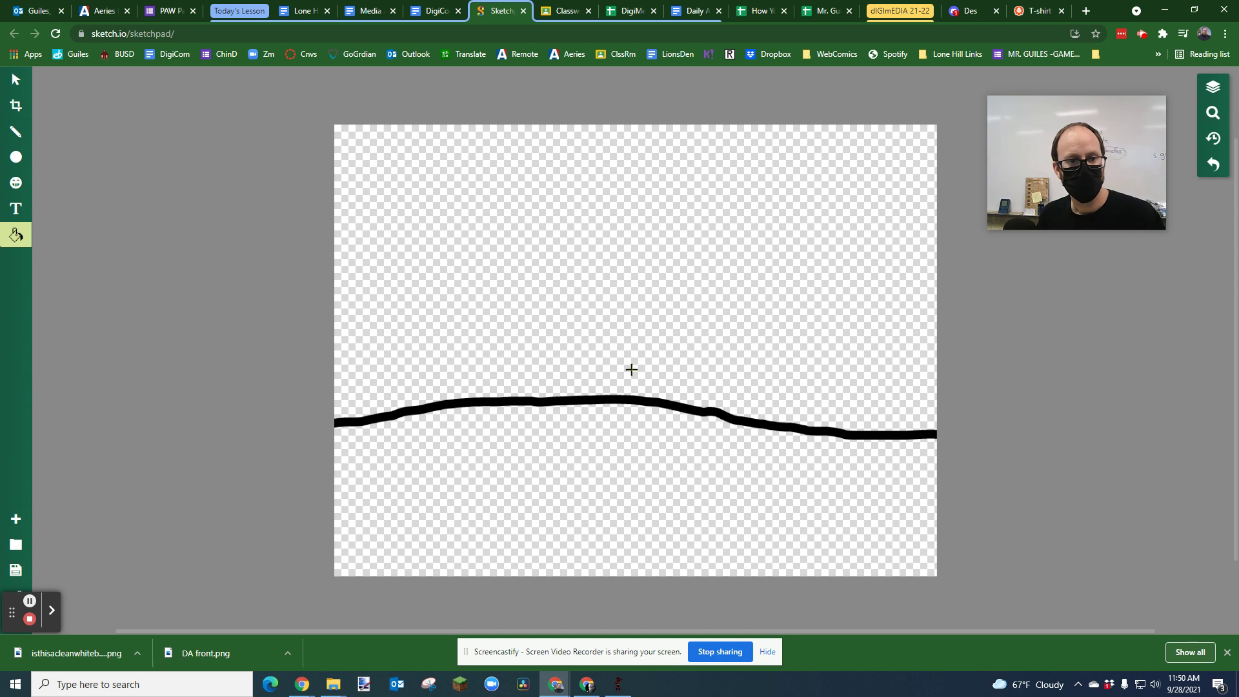
{"action": "left_click", "coordinate": [633, 307]}
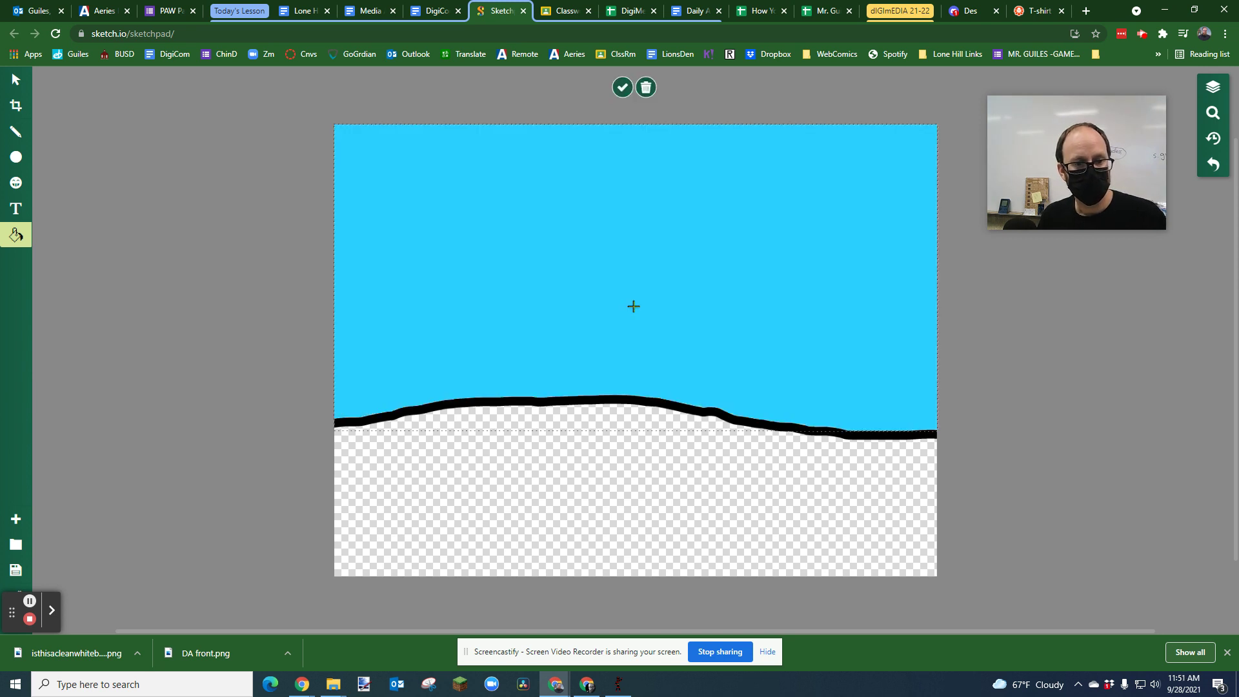
{"action": "key", "text": "Return"}
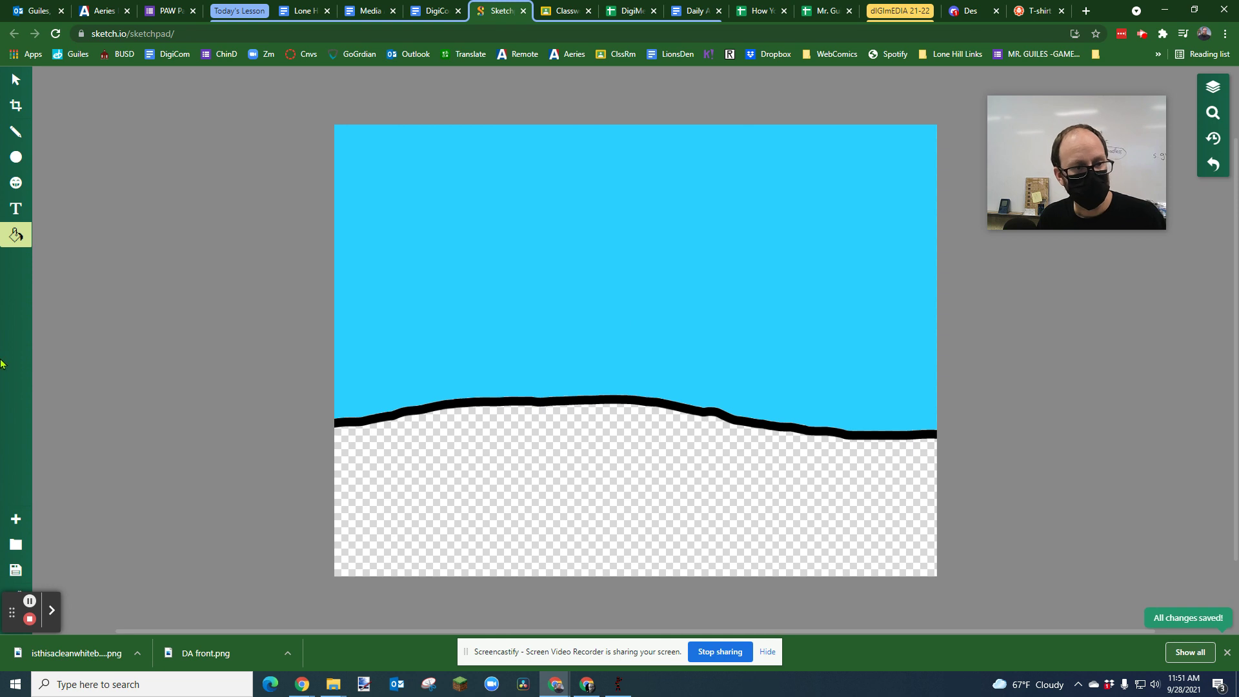
Try the light blue fill on the black ground line itself, and undo that fill
{"action": "left_click", "coordinate": [401, 417]}
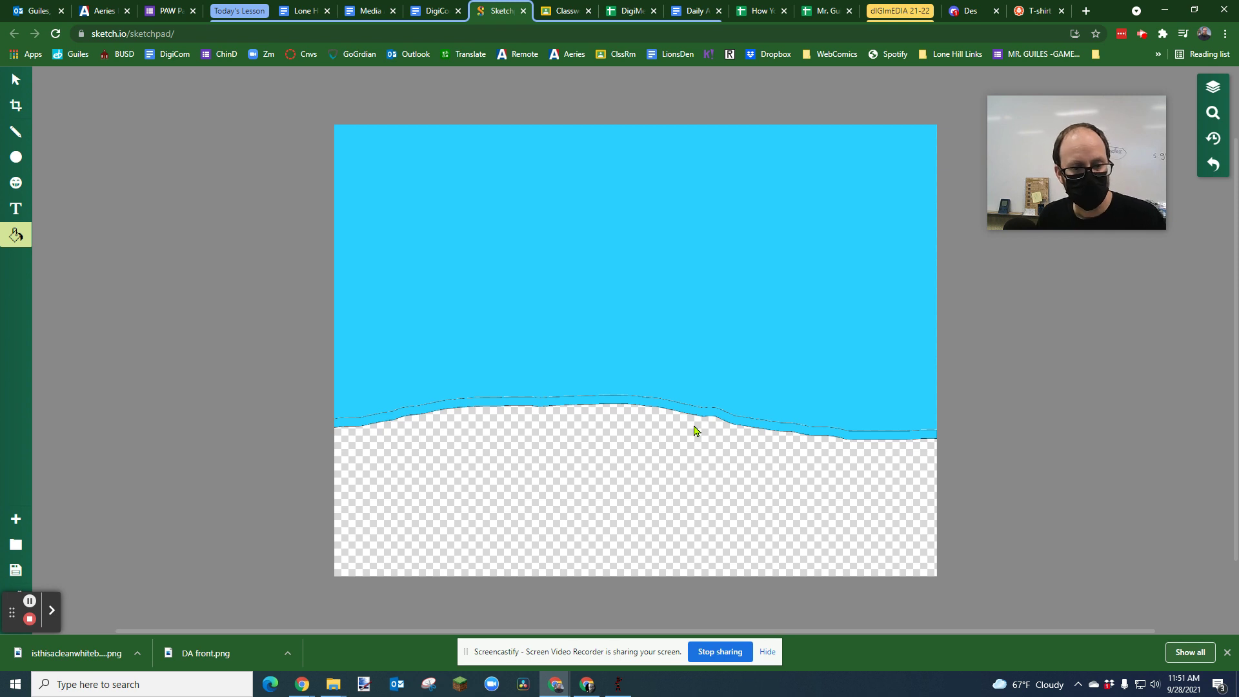
{"action": "key", "text": "ctrl+z"}
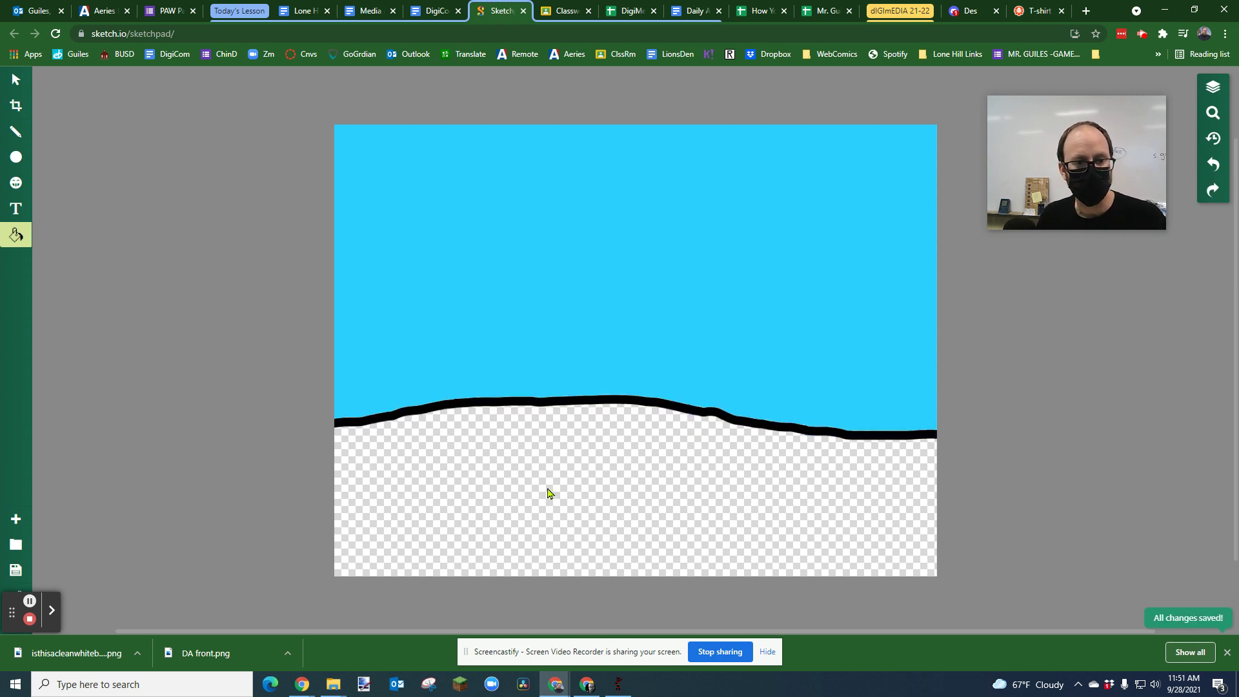
Fill the area below the ground line with green #689a10
{"action": "left_click", "coordinate": [15, 235]}
{"action": "left_click", "coordinate": [68, 195]}
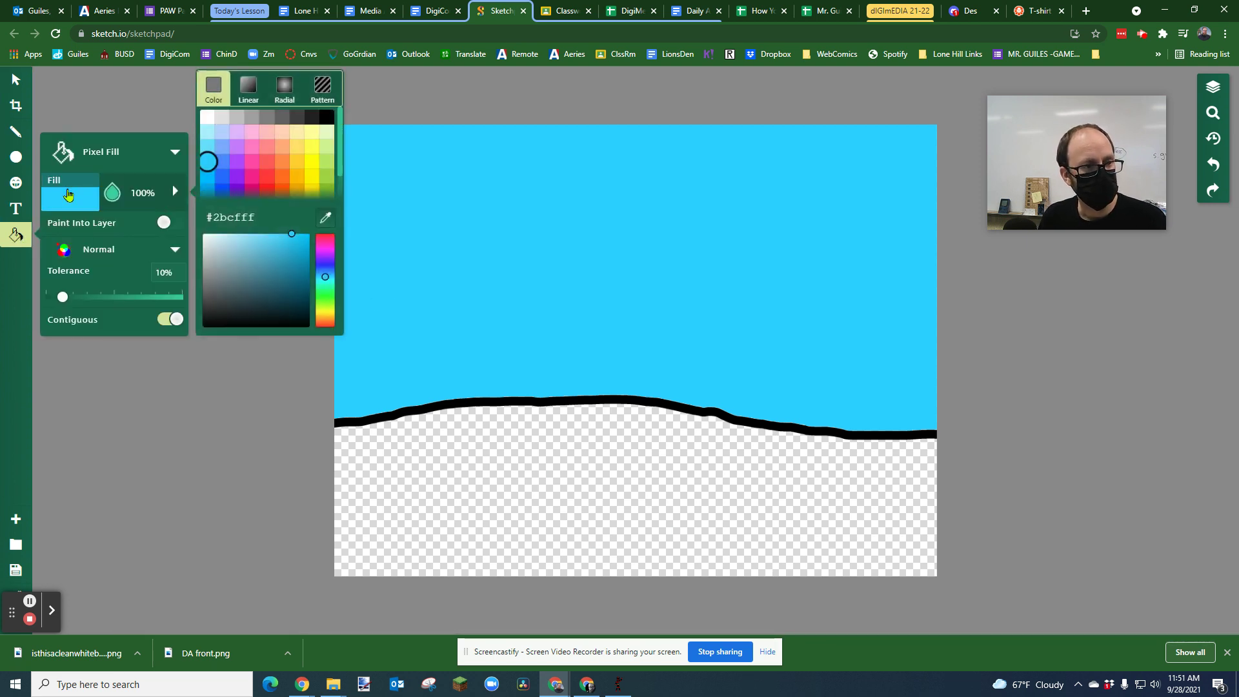
{"action": "scroll", "coordinate": [327, 182], "scroll_direction": "down", "scroll_amount": 1}
{"action": "left_click", "coordinate": [326, 177]}
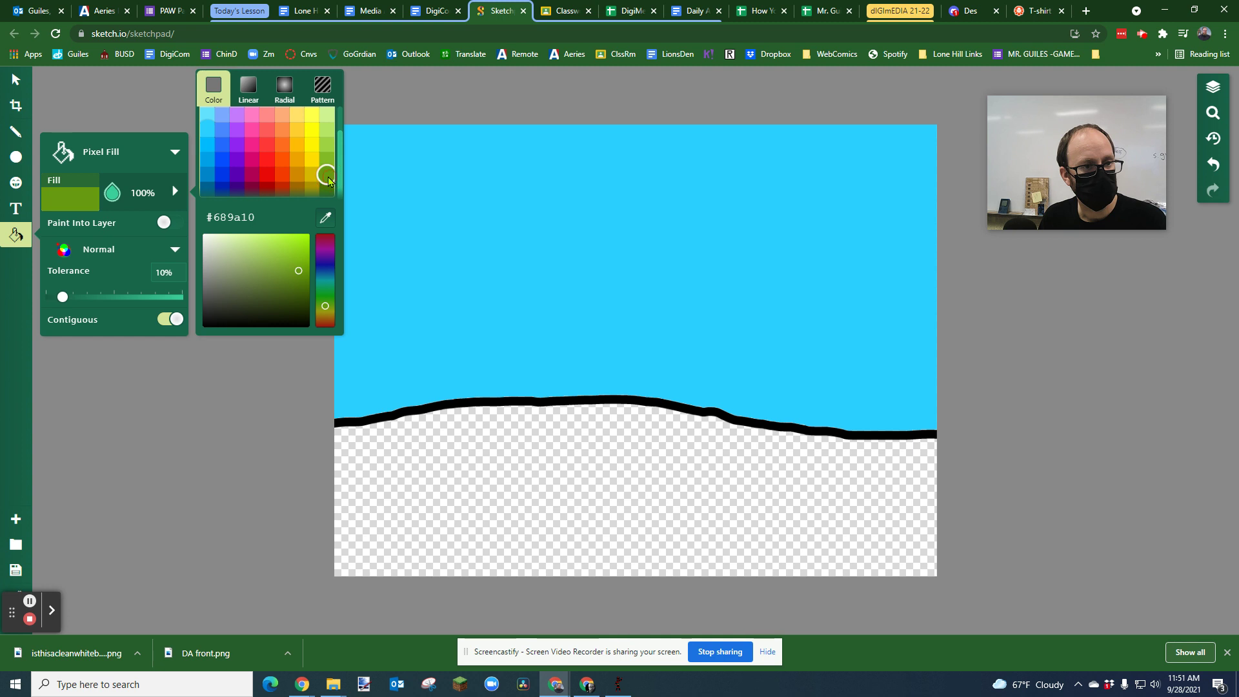
{"action": "left_click", "coordinate": [569, 462]}
{"action": "left_click", "coordinate": [569, 462]}
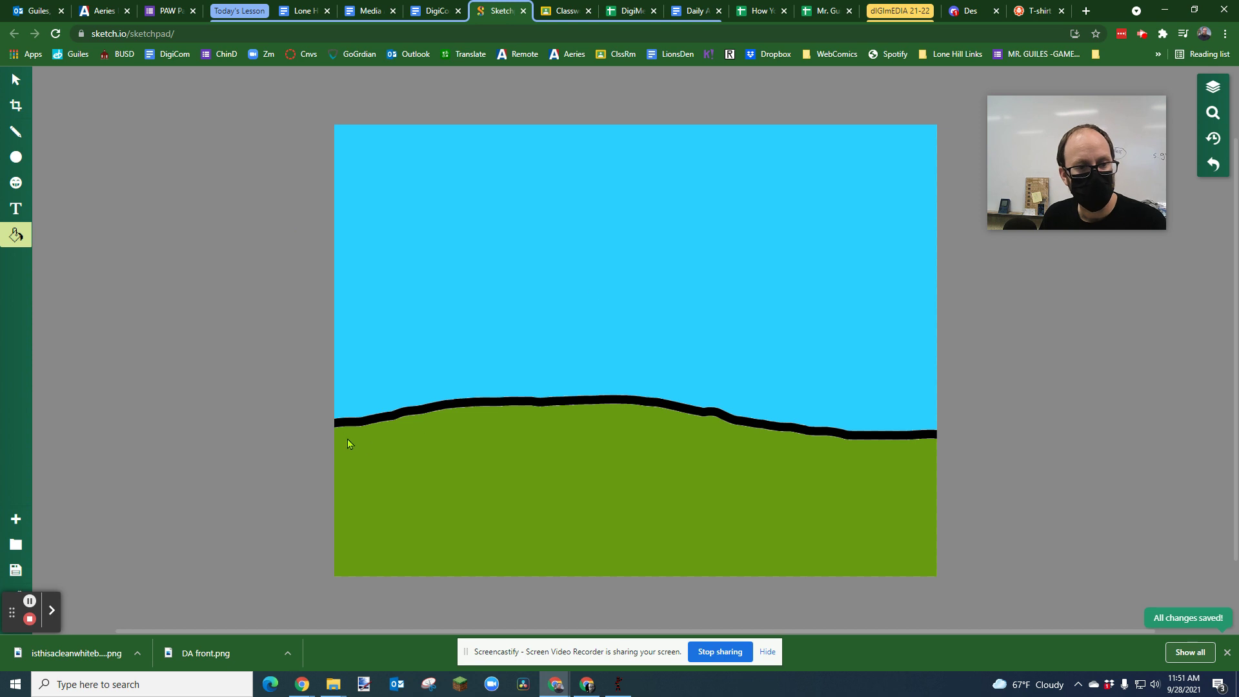
Draw a row of black mountain outlines above the ground line with a 13 px pencil, with the outer mountains running off both canvas edges
{"action": "left_click", "coordinate": [14, 131]}
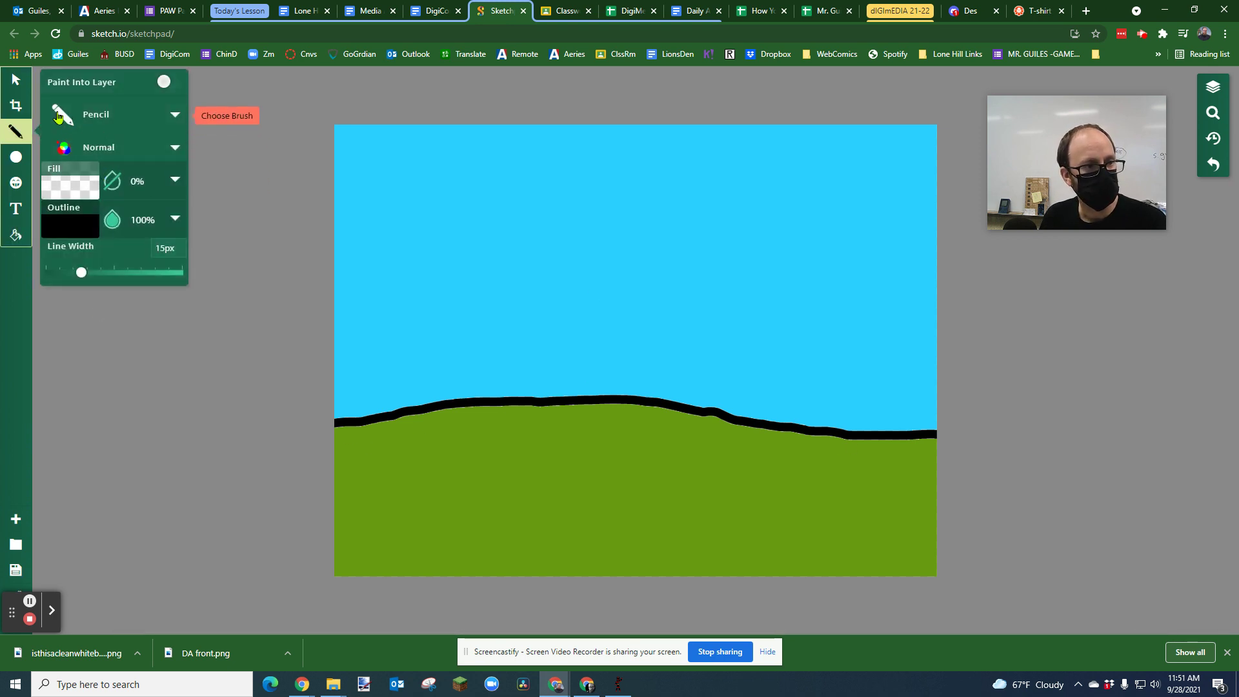
{"action": "left_click_drag", "start_coordinate": [81, 273], "coordinate": [78, 273]}
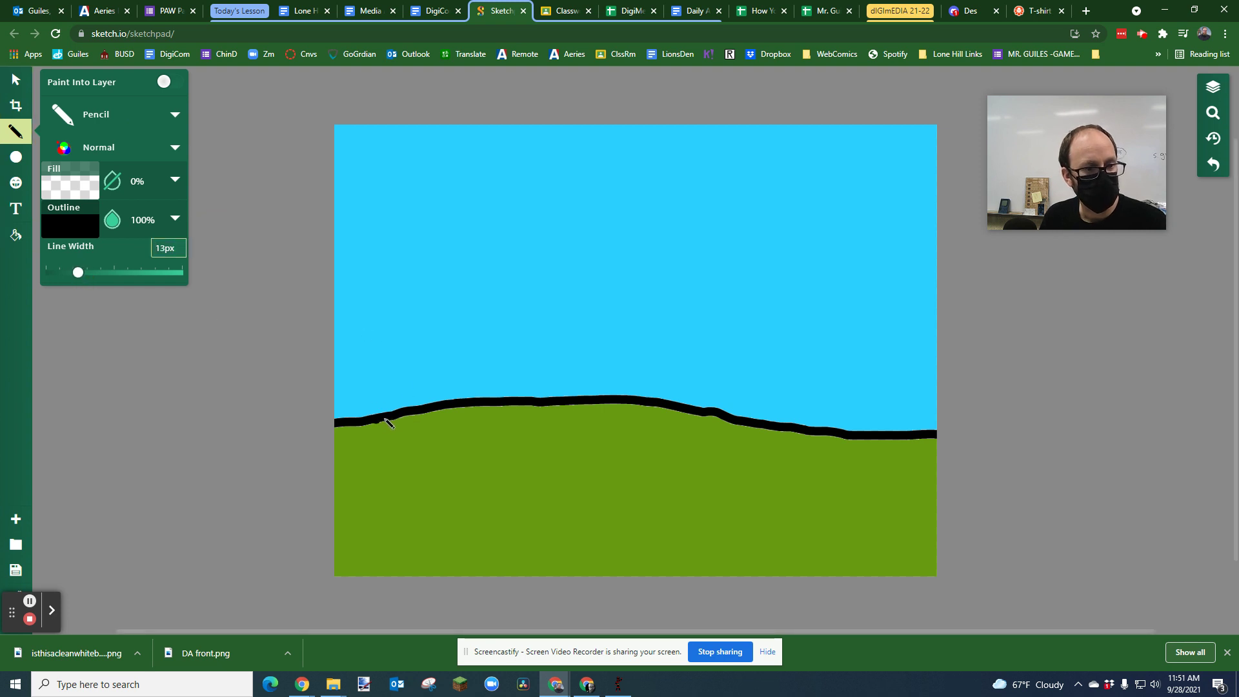
{"action": "mouse_move", "coordinate": [390, 420]}
{"action": "left_mouse_down"}
{"action": "mouse_move", "coordinate": [506, 256]}
{"action": "mouse_move", "coordinate": [537, 281]}
{"action": "mouse_move", "coordinate": [593, 405]}
{"action": "left_mouse_up"}
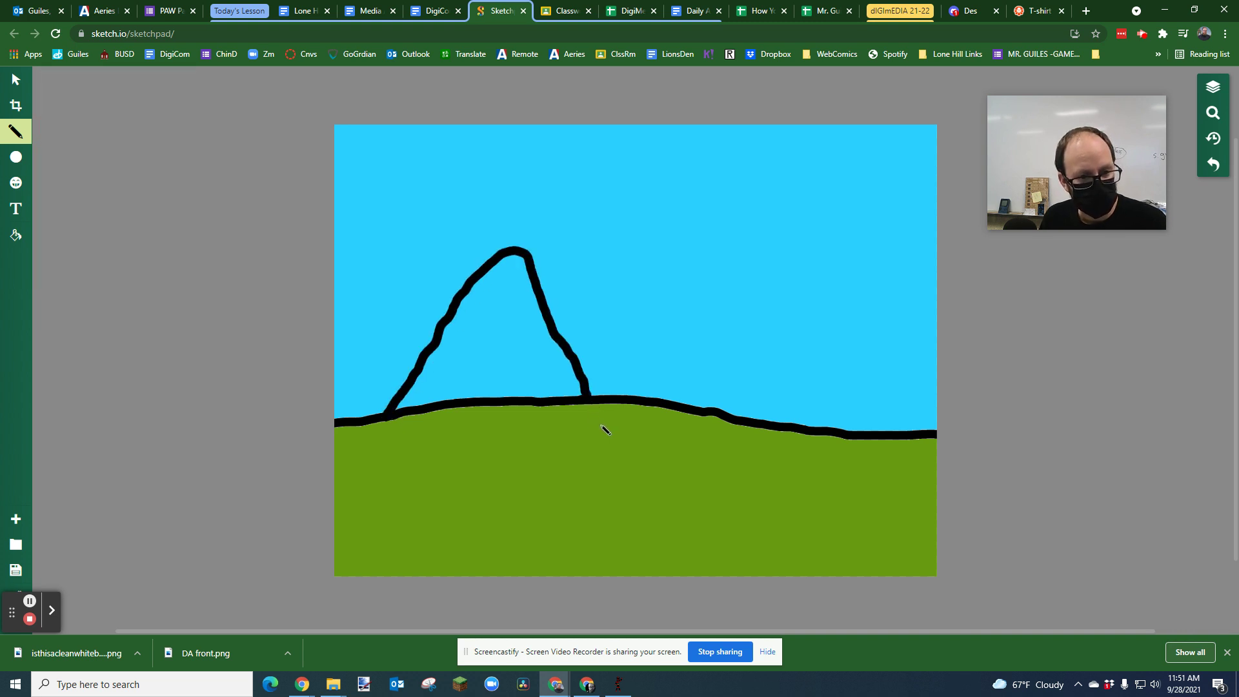
{"action": "left_click_drag", "start_coordinate": [581, 392], "coordinate": [589, 405]}
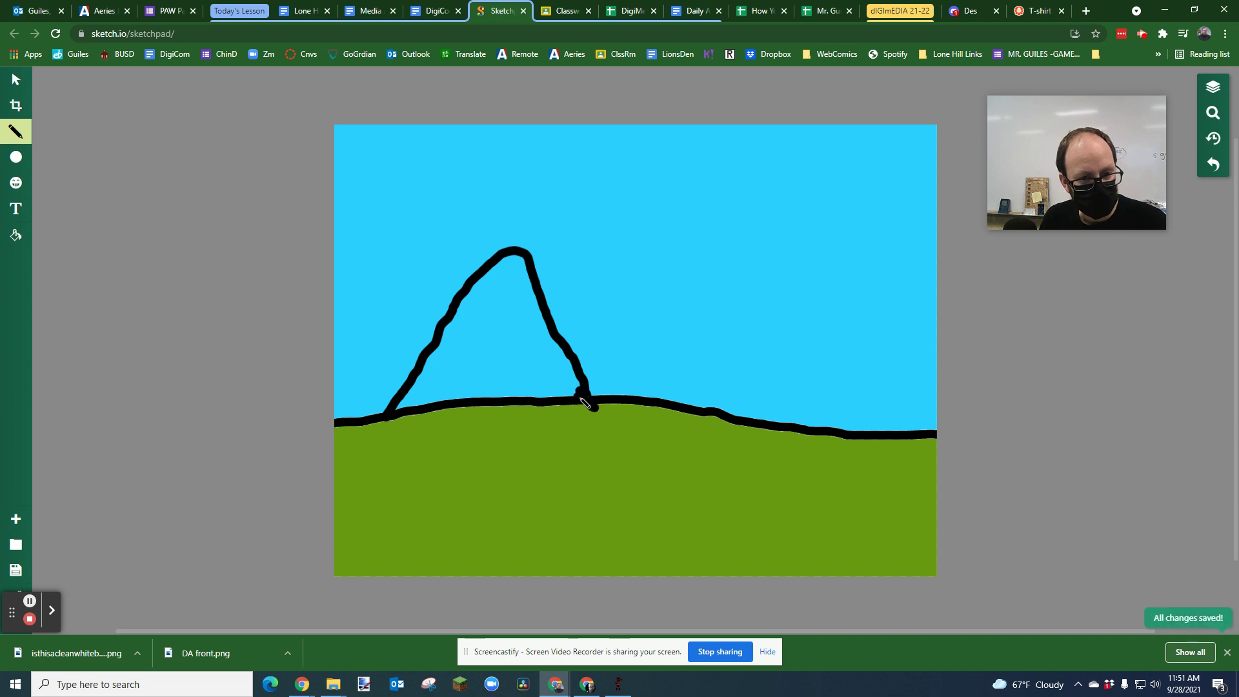
{"action": "mouse_move", "coordinate": [589, 404]}
{"action": "left_mouse_down"}
{"action": "mouse_move", "coordinate": [656, 256]}
{"action": "mouse_move", "coordinate": [772, 423]}
{"action": "left_mouse_up"}
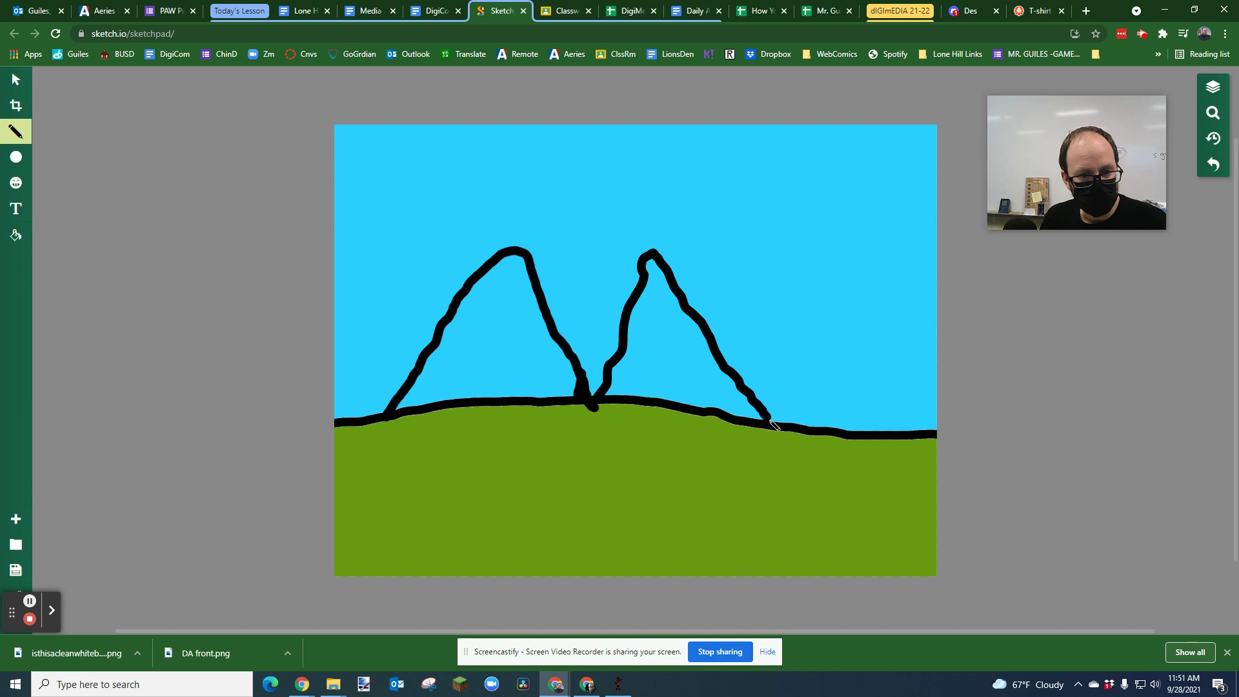
{"action": "mouse_move", "coordinate": [717, 347]}
{"action": "left_mouse_down"}
{"action": "mouse_move", "coordinate": [804, 242]}
{"action": "mouse_move", "coordinate": [842, 356]}
{"action": "mouse_move", "coordinate": [933, 432]}
{"action": "left_mouse_up"}
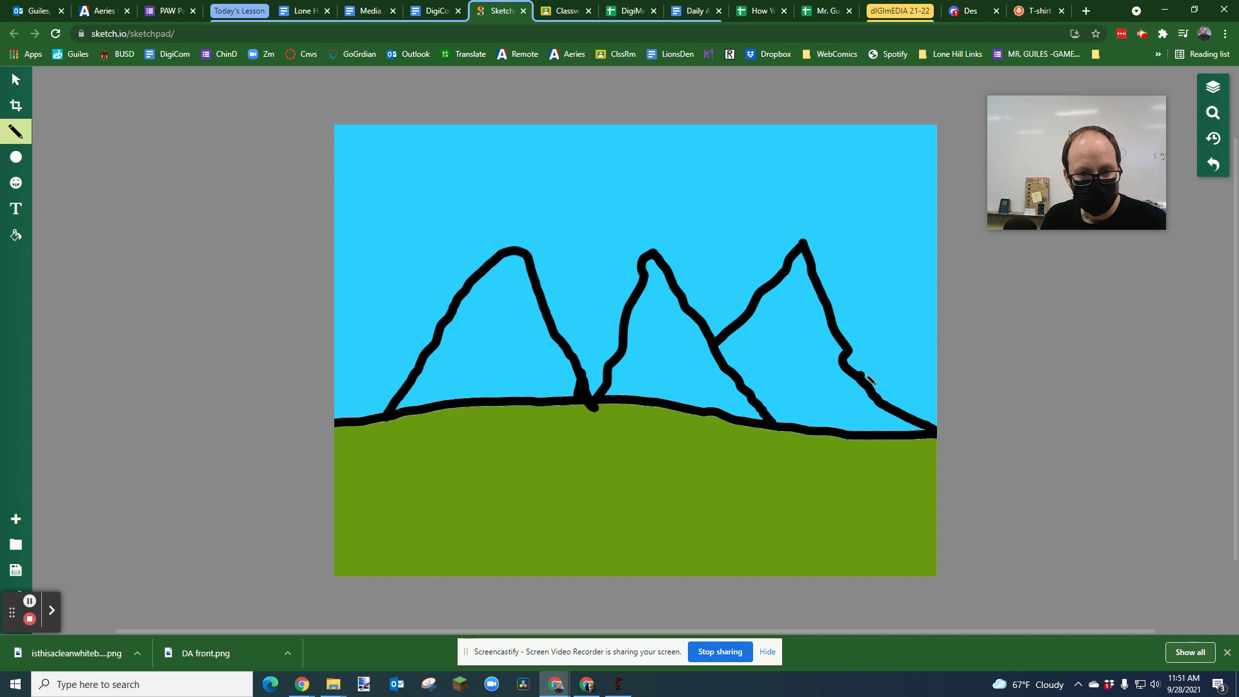
{"action": "left_click_drag", "start_coordinate": [867, 379], "coordinate": [942, 314]}
{"action": "mouse_move", "coordinate": [426, 354]}
{"action": "left_mouse_down"}
{"action": "mouse_move", "coordinate": [356, 241]}
{"action": "mouse_move", "coordinate": [334, 290]}
{"action": "left_mouse_up"}
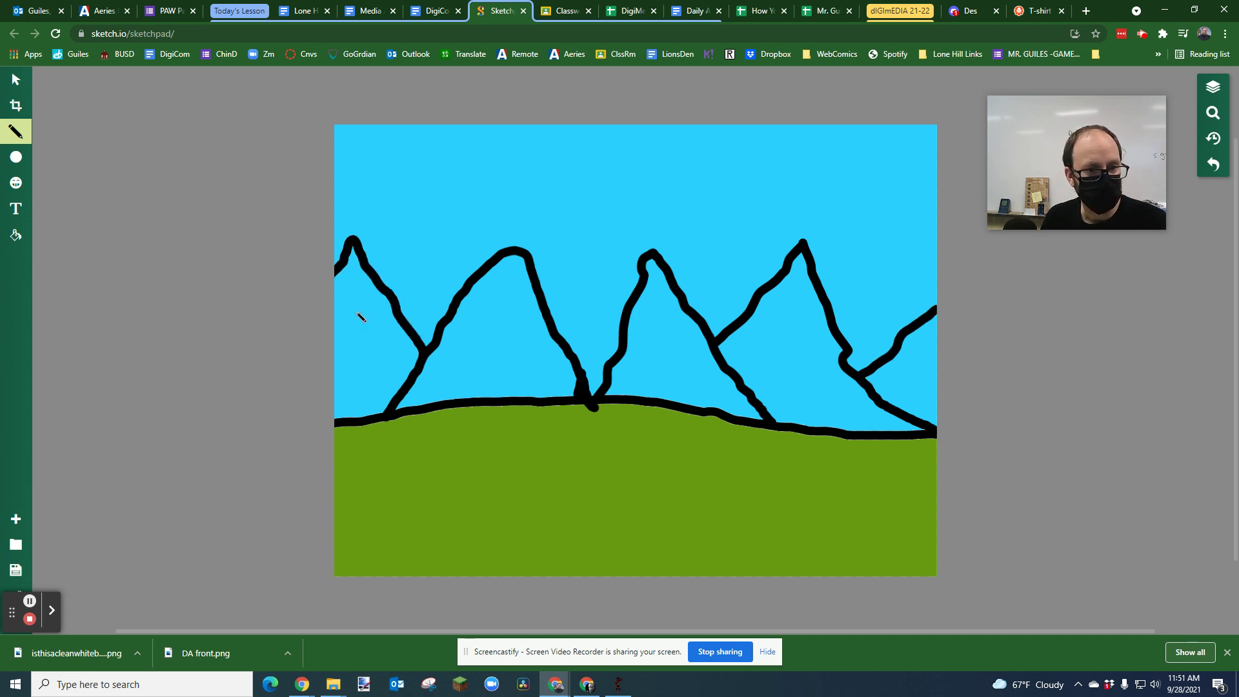
Fill the leftmost mountain with muted brown #9b715a using Pixel Fill
{"action": "left_click", "coordinate": [16, 236]}
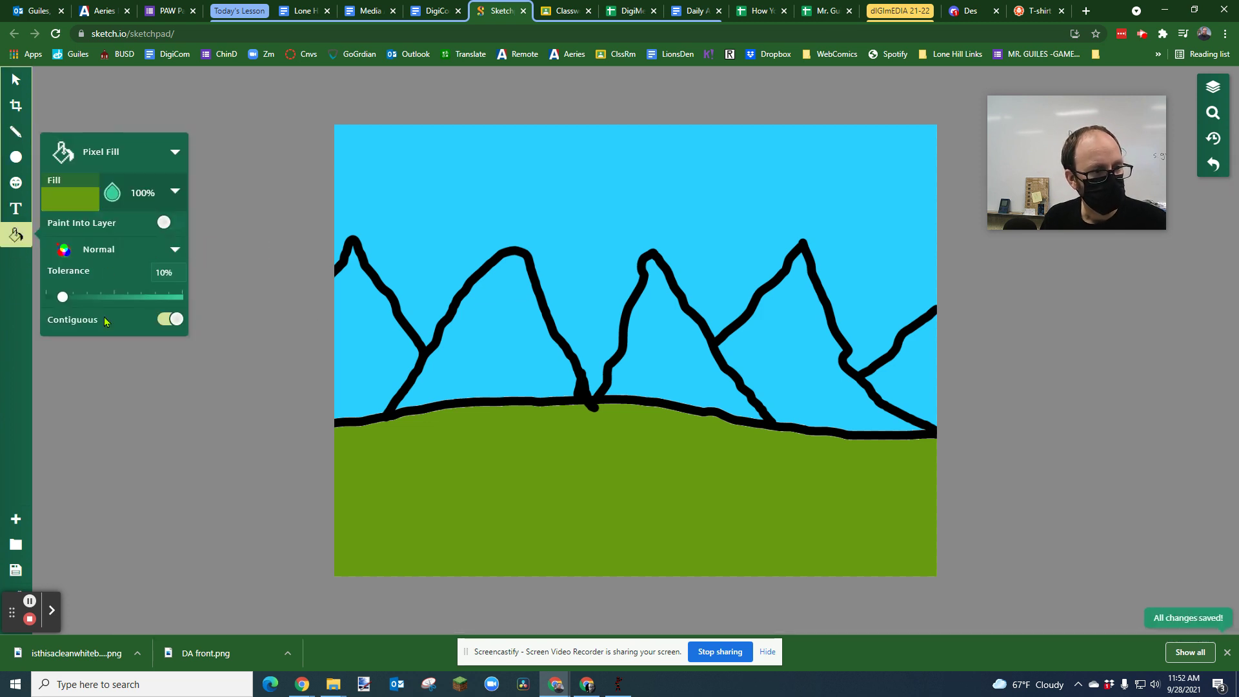
{"action": "left_click", "coordinate": [62, 207]}
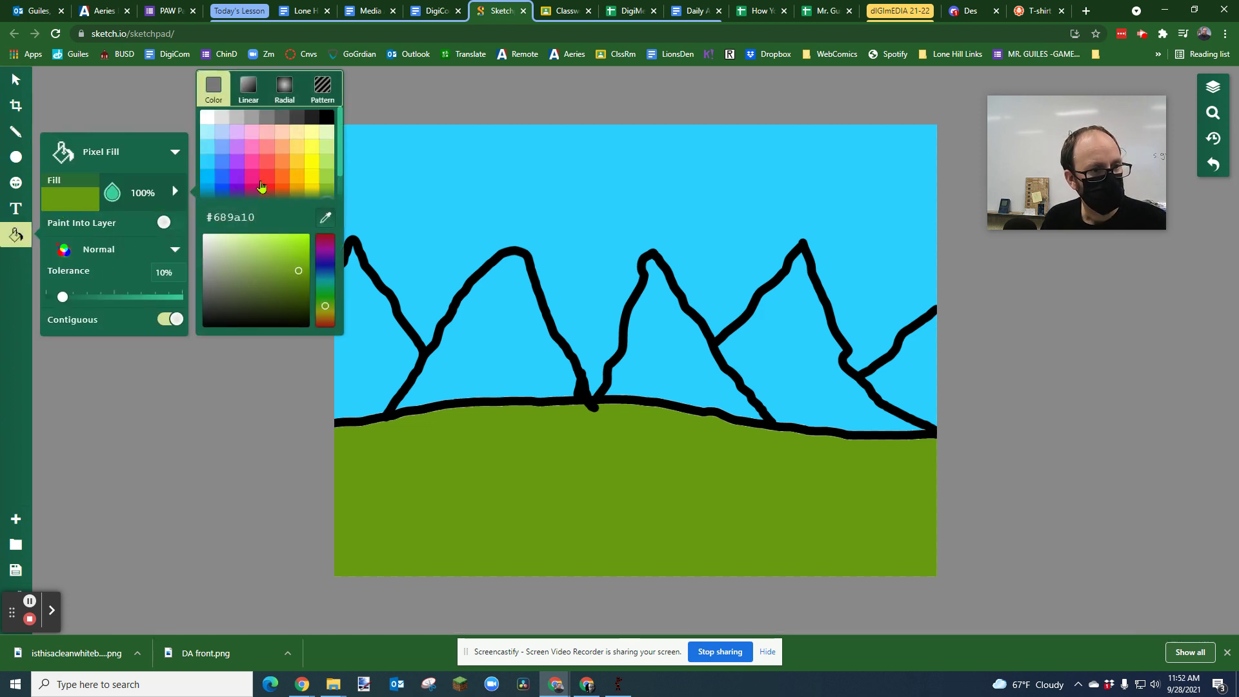
{"action": "left_click", "coordinate": [282, 162]}
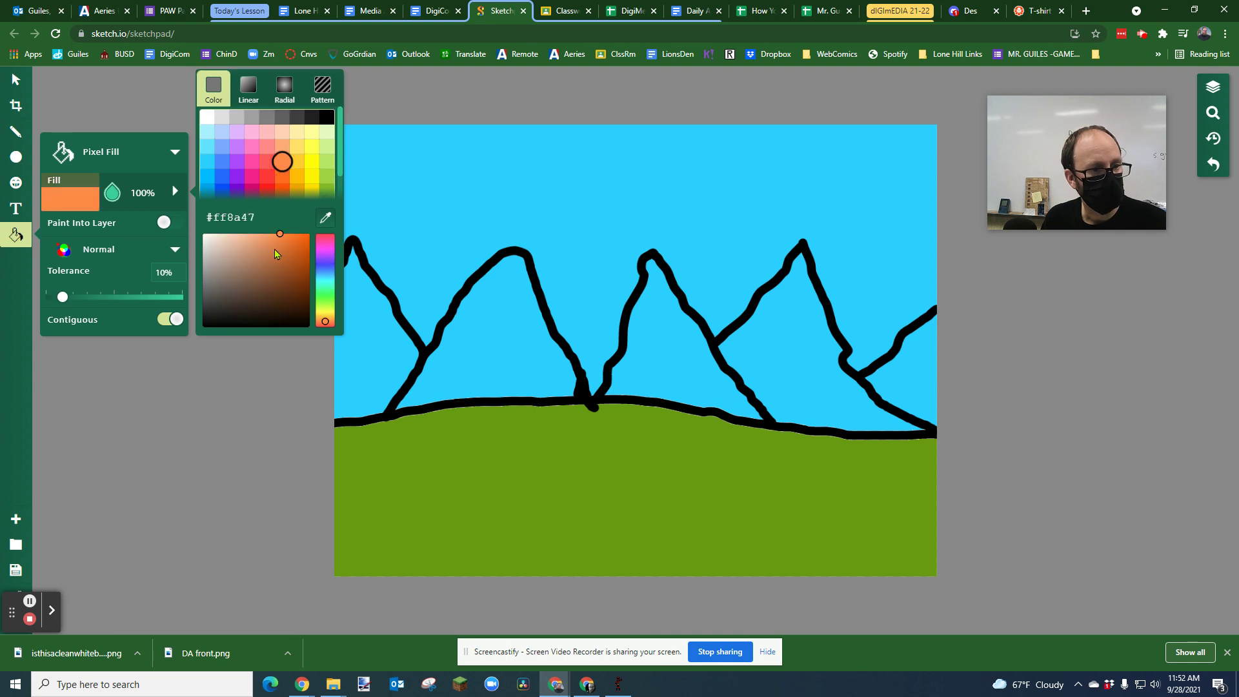
{"action": "mouse_move", "coordinate": [285, 242]}
{"action": "left_mouse_down"}
{"action": "mouse_move", "coordinate": [283, 274]}
{"action": "mouse_move", "coordinate": [252, 270]}
{"action": "left_mouse_up"}
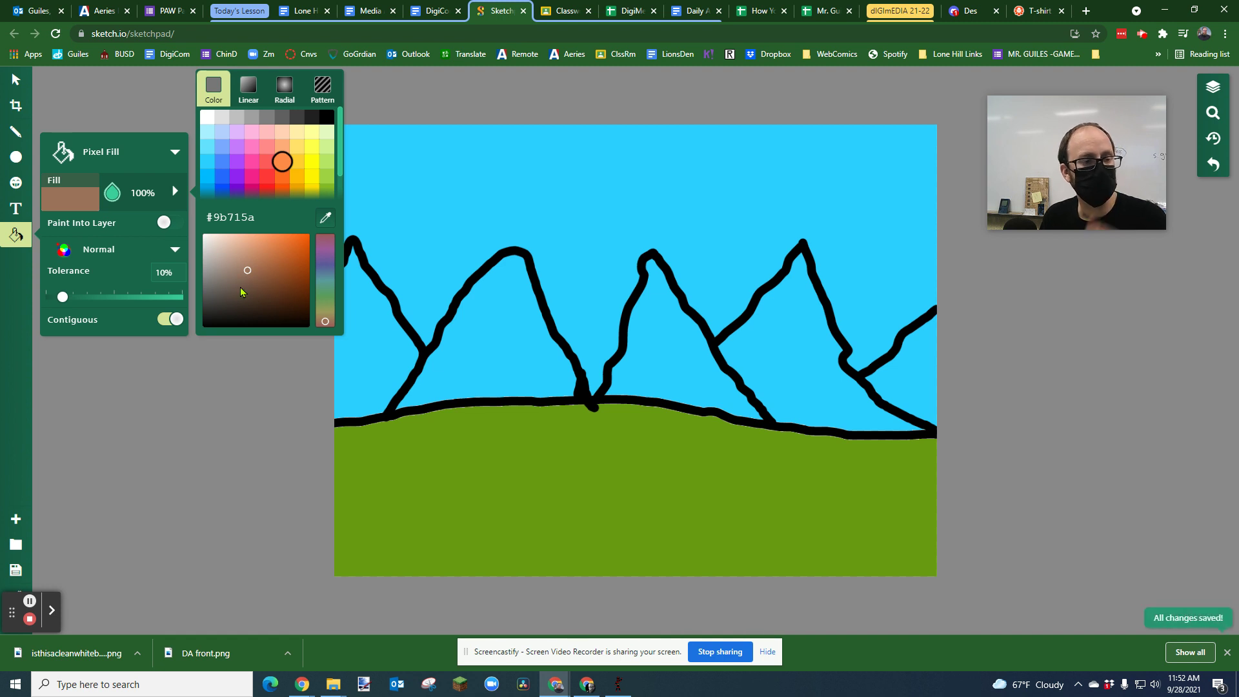
{"action": "left_click", "coordinate": [275, 381]}
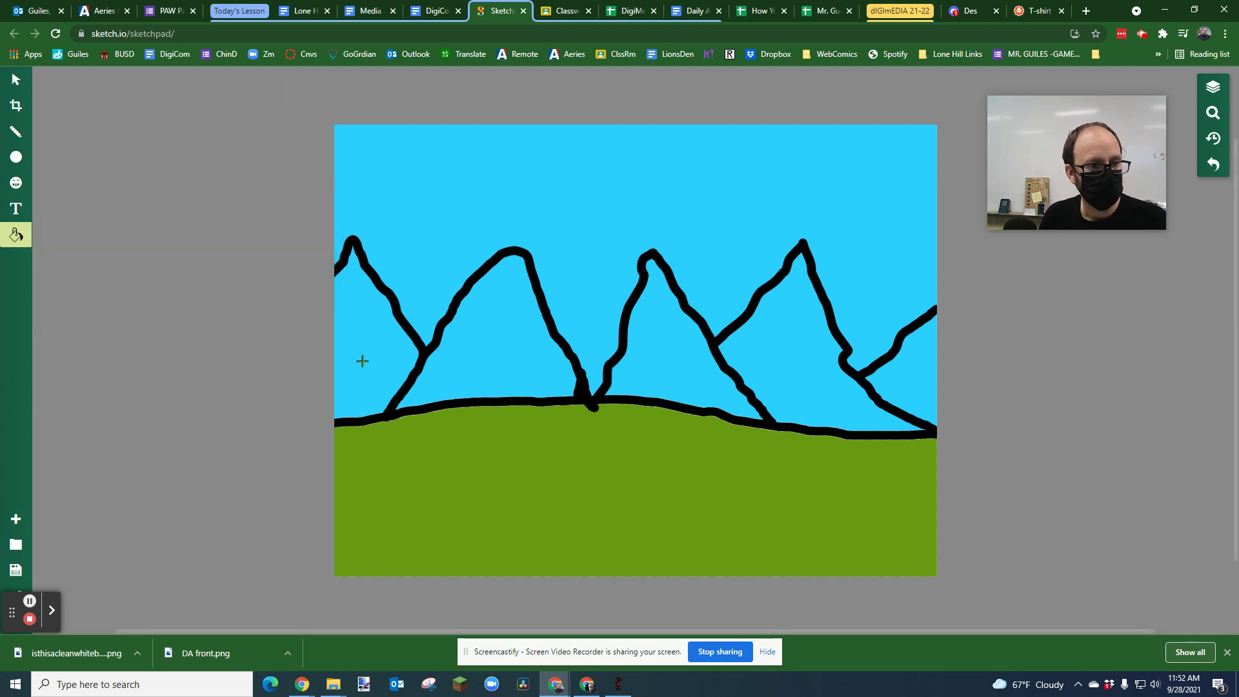
{"action": "left_click", "coordinate": [368, 345]}
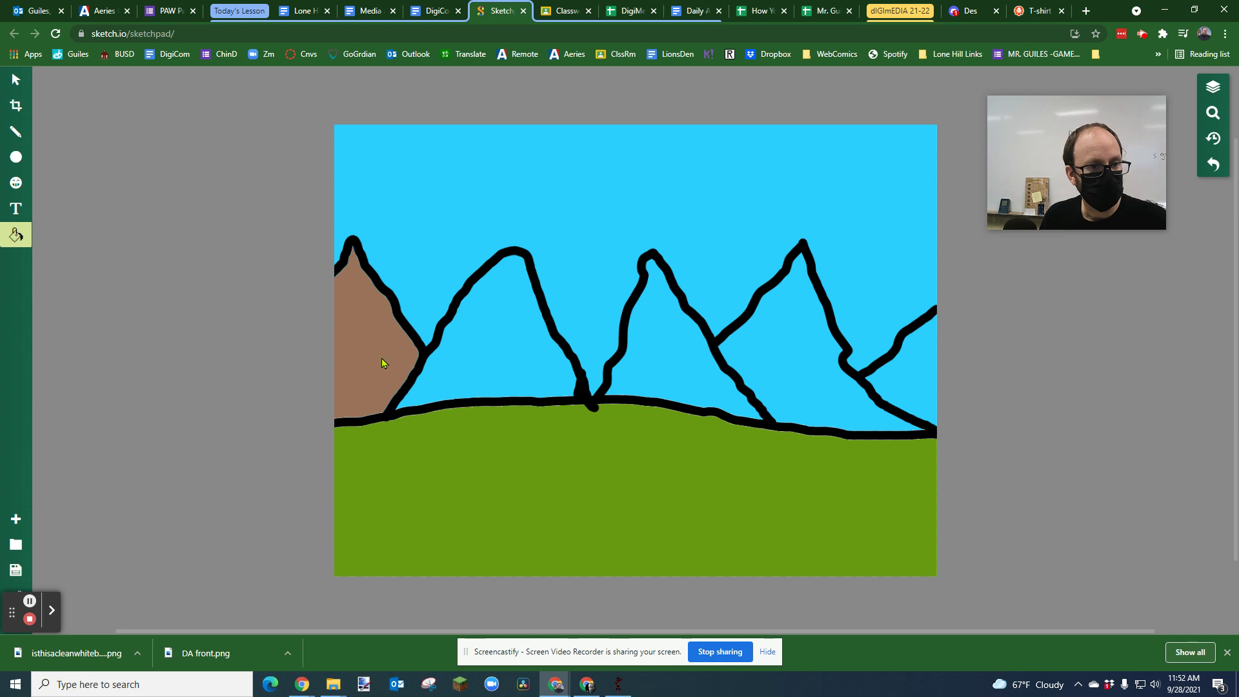
Darken the leftmost mountain's fill to #8e634c, and fill the second mountain from the left with brown #7d4d31
{"action": "left_click", "coordinate": [16, 235]}
{"action": "left_click", "coordinate": [76, 213]}
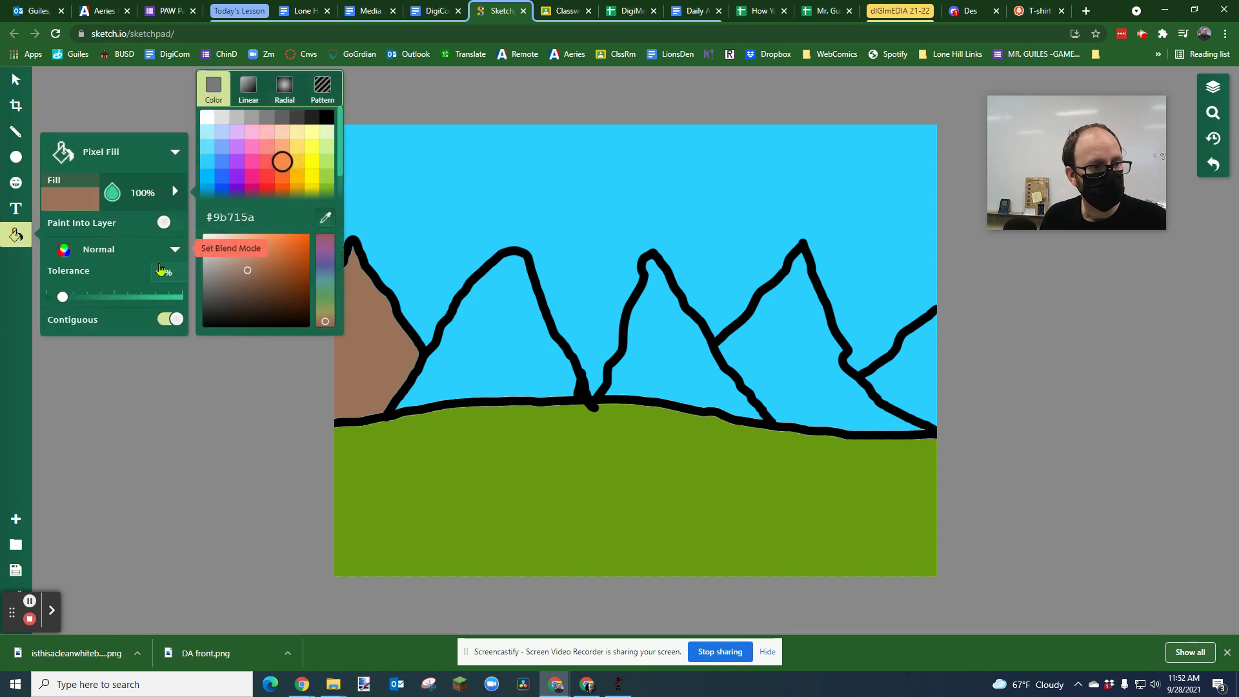
{"action": "left_click_drag", "start_coordinate": [249, 273], "coordinate": [254, 271]}
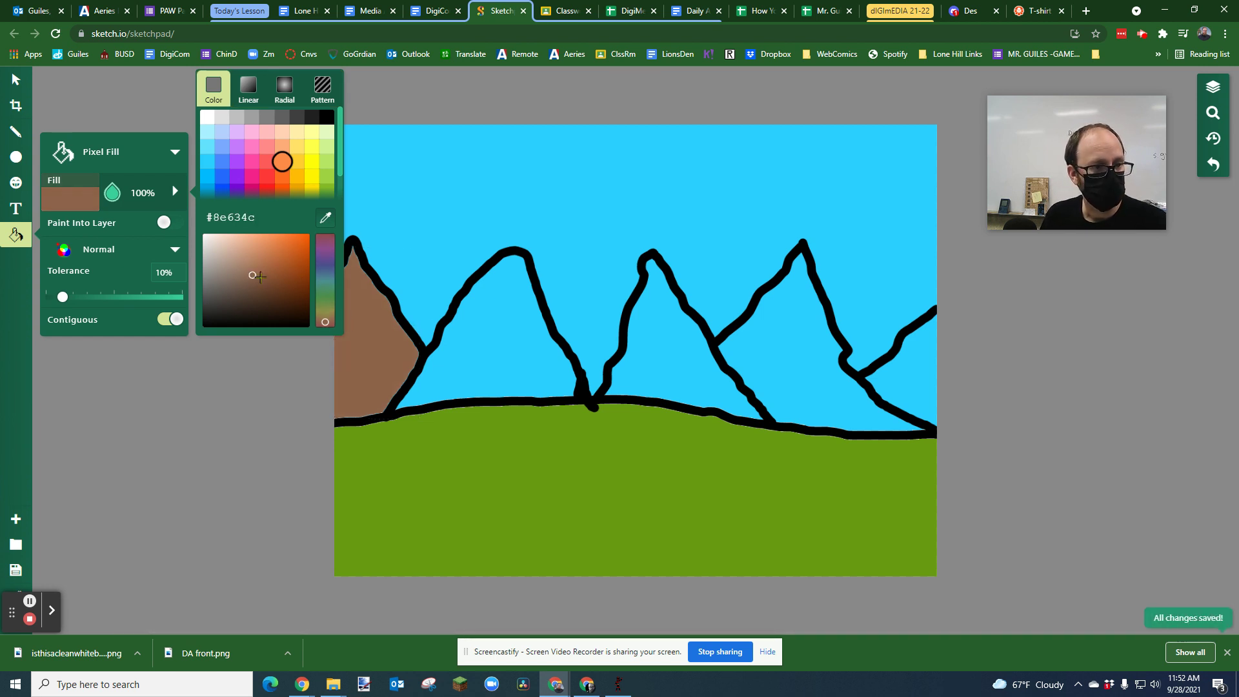
{"action": "left_click", "coordinate": [264, 279]}
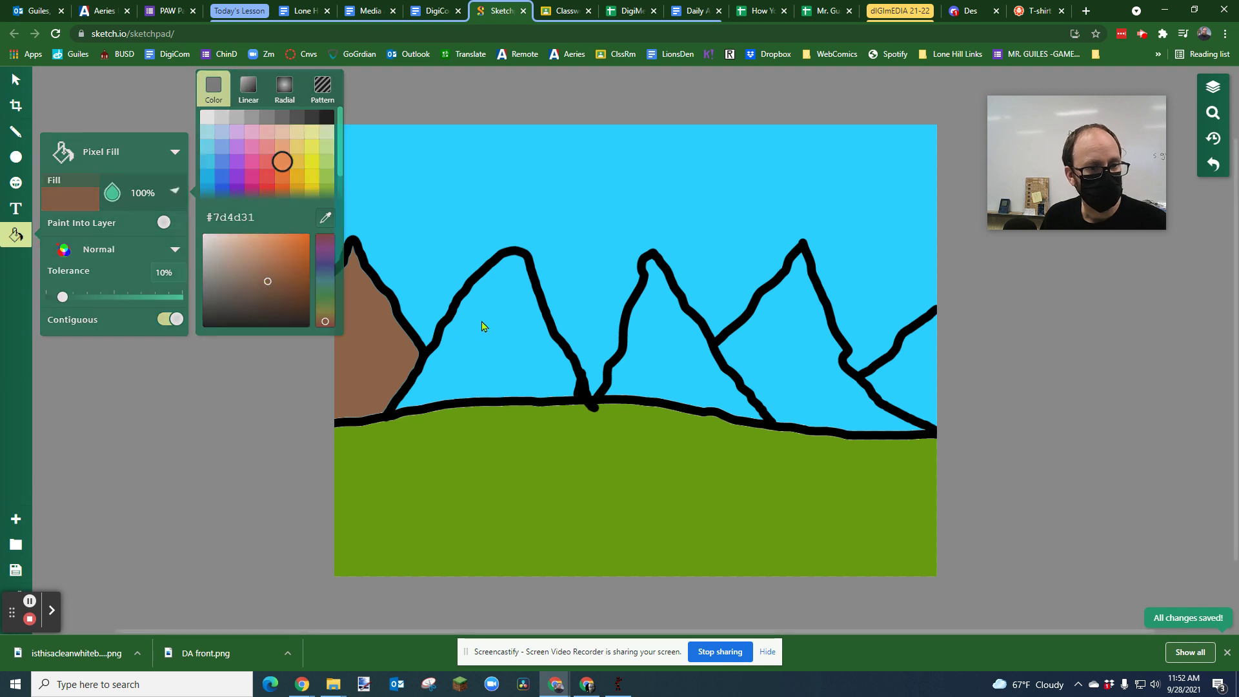
{"action": "left_click", "coordinate": [481, 326]}
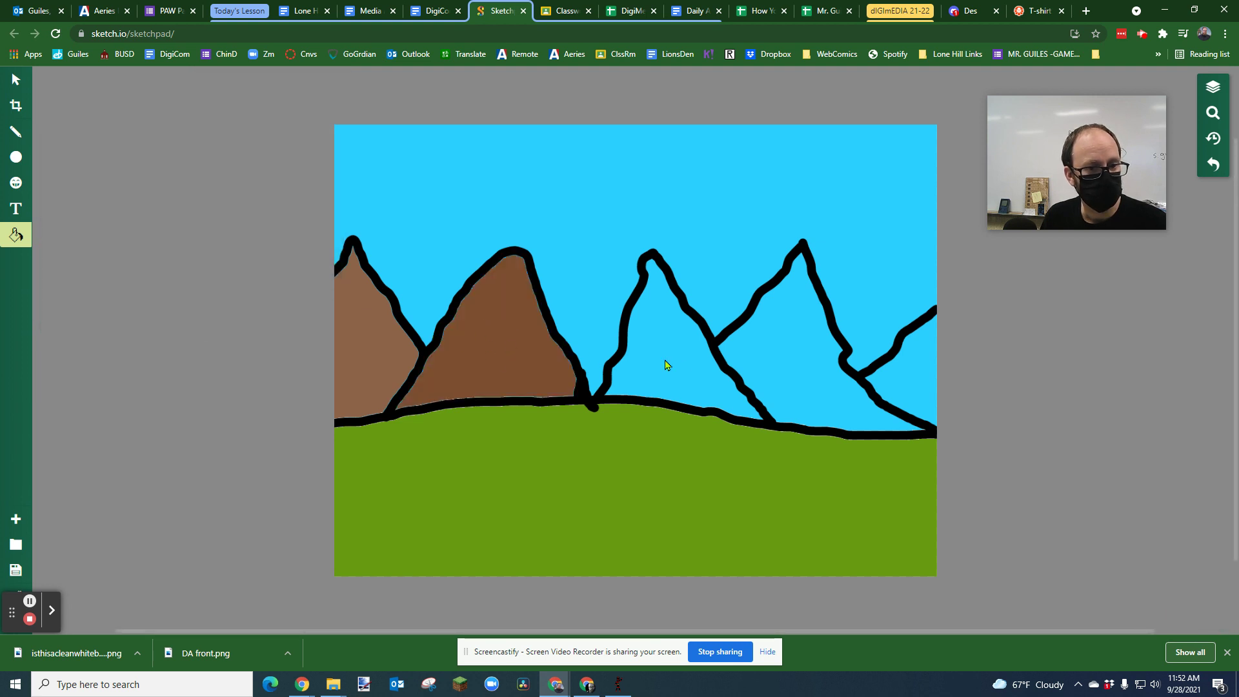
Fill the third mountain from the left with darker brown #714023
{"action": "left_click", "coordinate": [18, 237]}
{"action": "left_click", "coordinate": [69, 193]}
{"action": "left_click", "coordinate": [269, 282]}
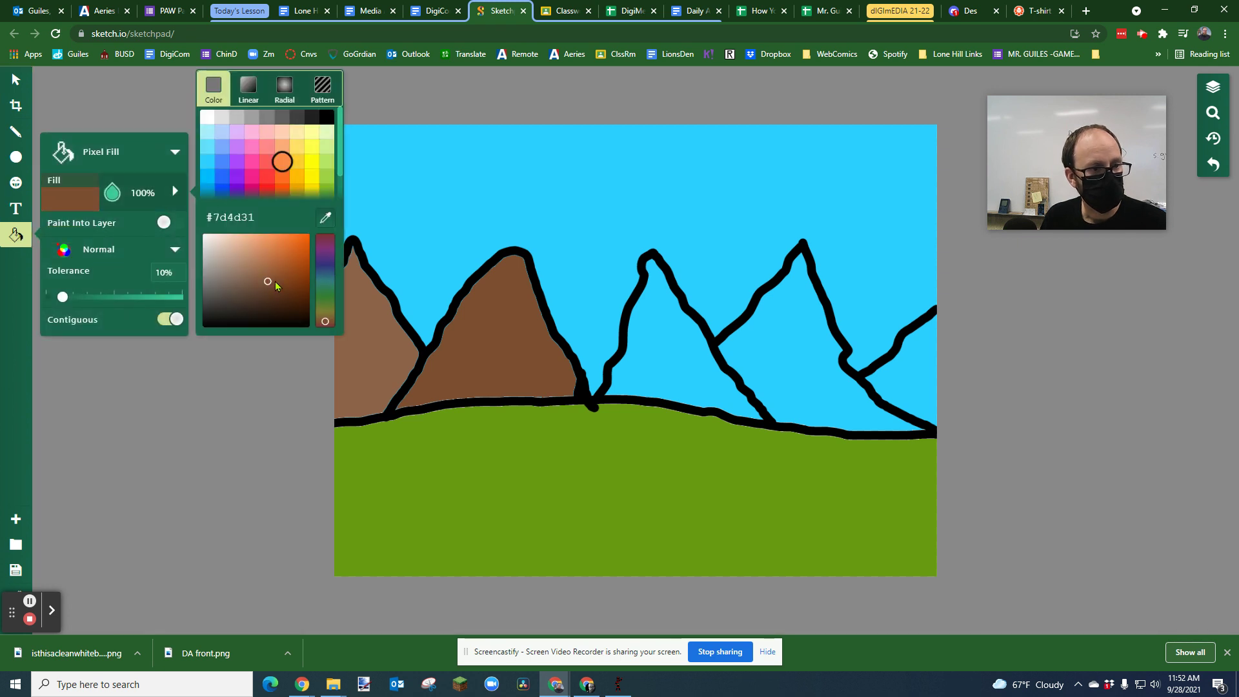
{"action": "left_click", "coordinate": [270, 283]}
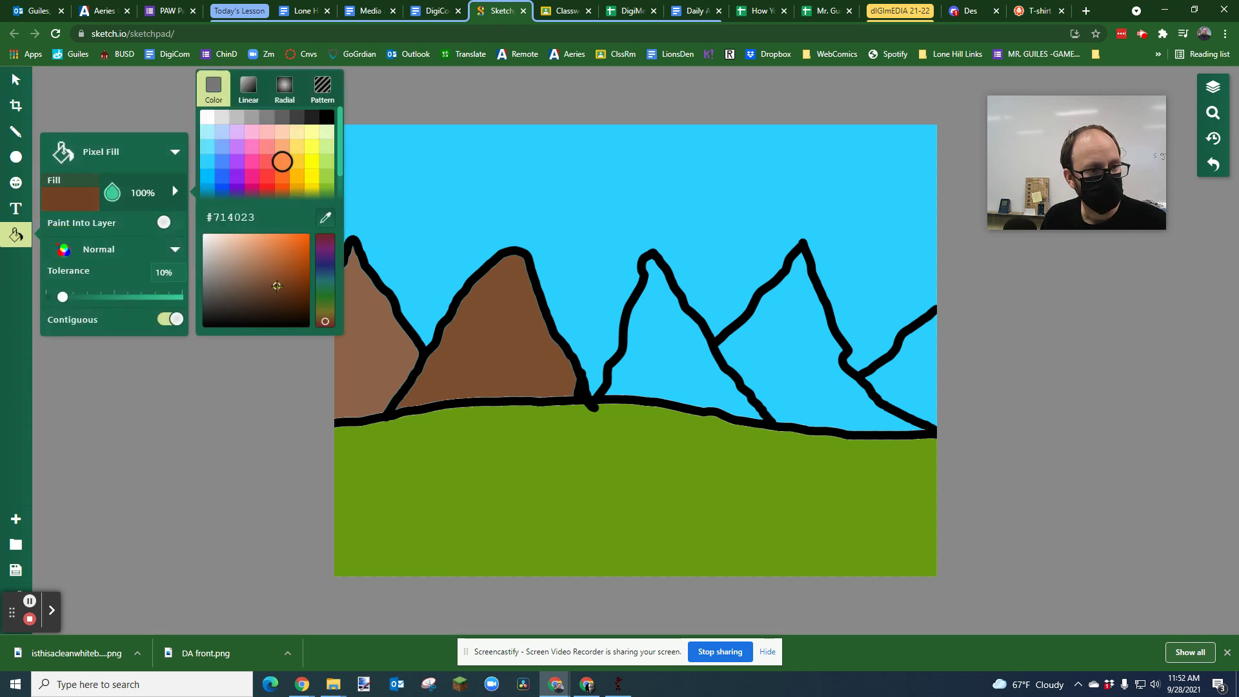
{"action": "left_click", "coordinate": [665, 349]}
{"action": "left_click", "coordinate": [664, 349]}
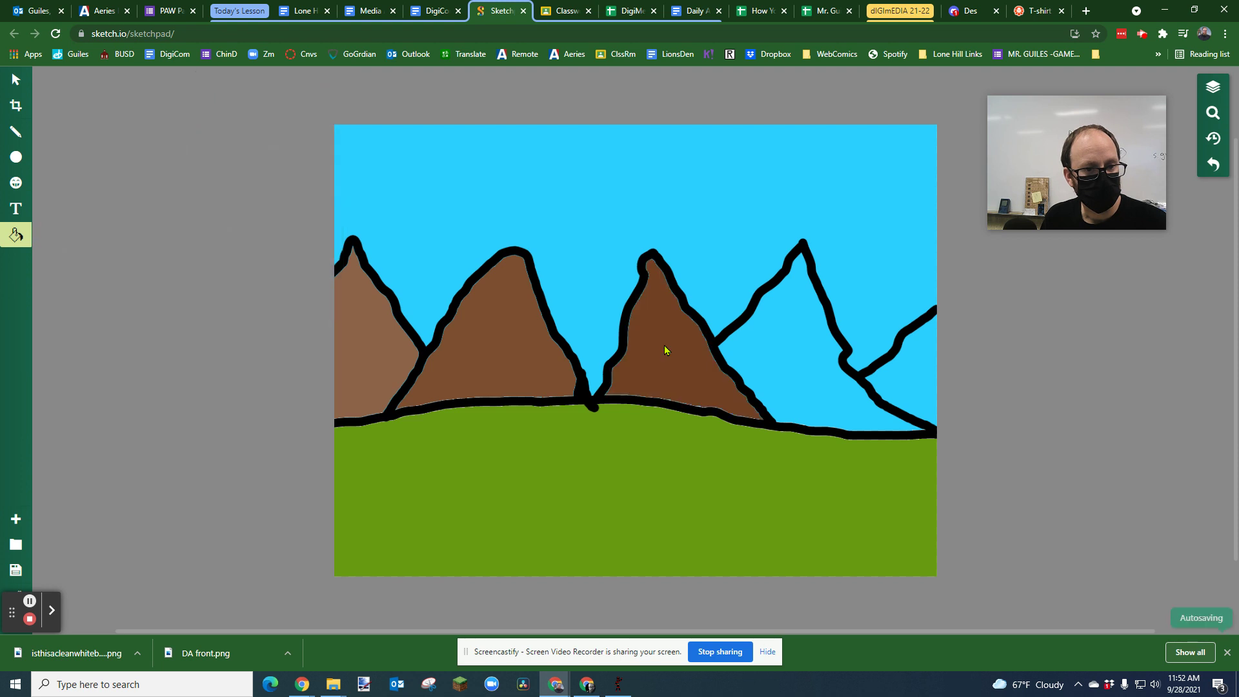
Fill the fourth mountain from the left with a still darker reddish brown
{"action": "left_click", "coordinate": [16, 236]}
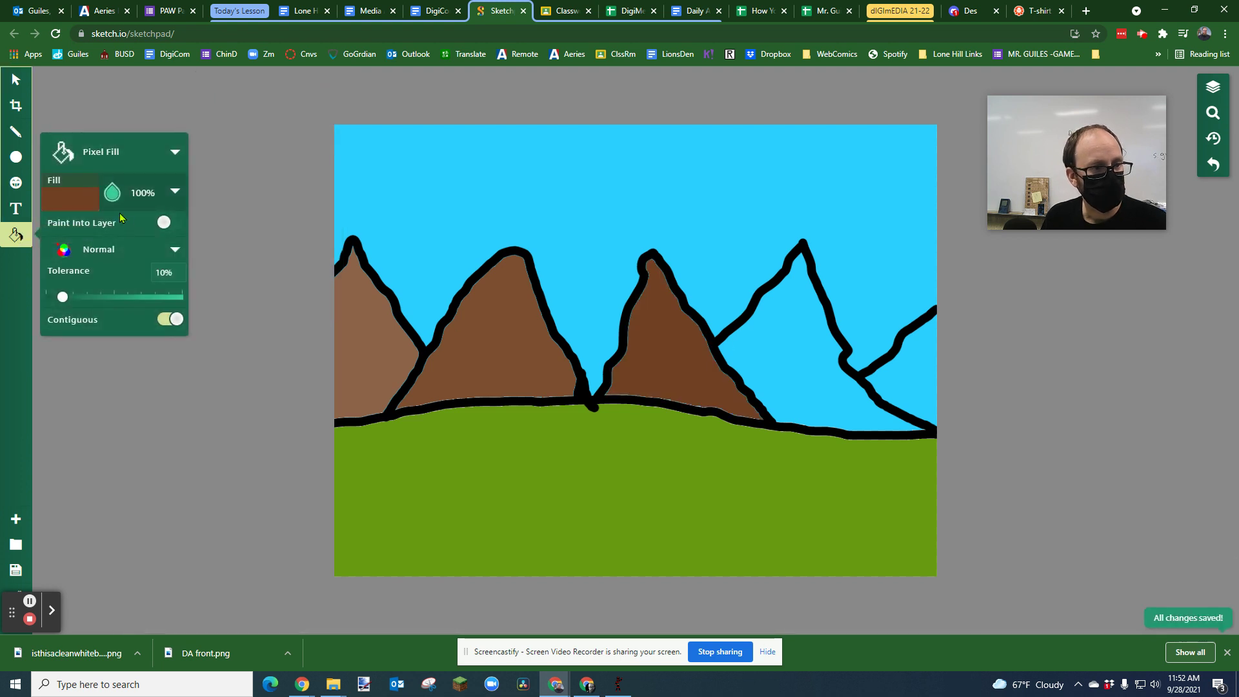
{"action": "left_click", "coordinate": [175, 191]}
{"action": "left_click", "coordinate": [281, 286]}
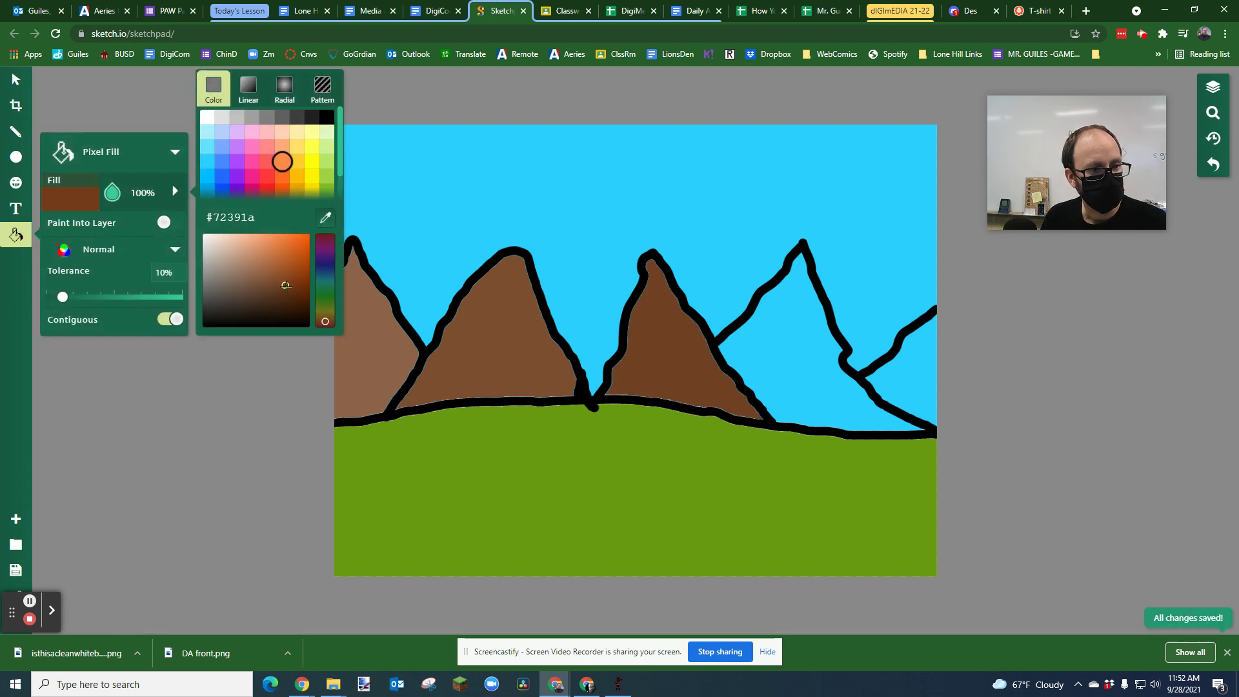
{"action": "left_click", "coordinate": [759, 365]}
{"action": "left_click", "coordinate": [757, 365]}
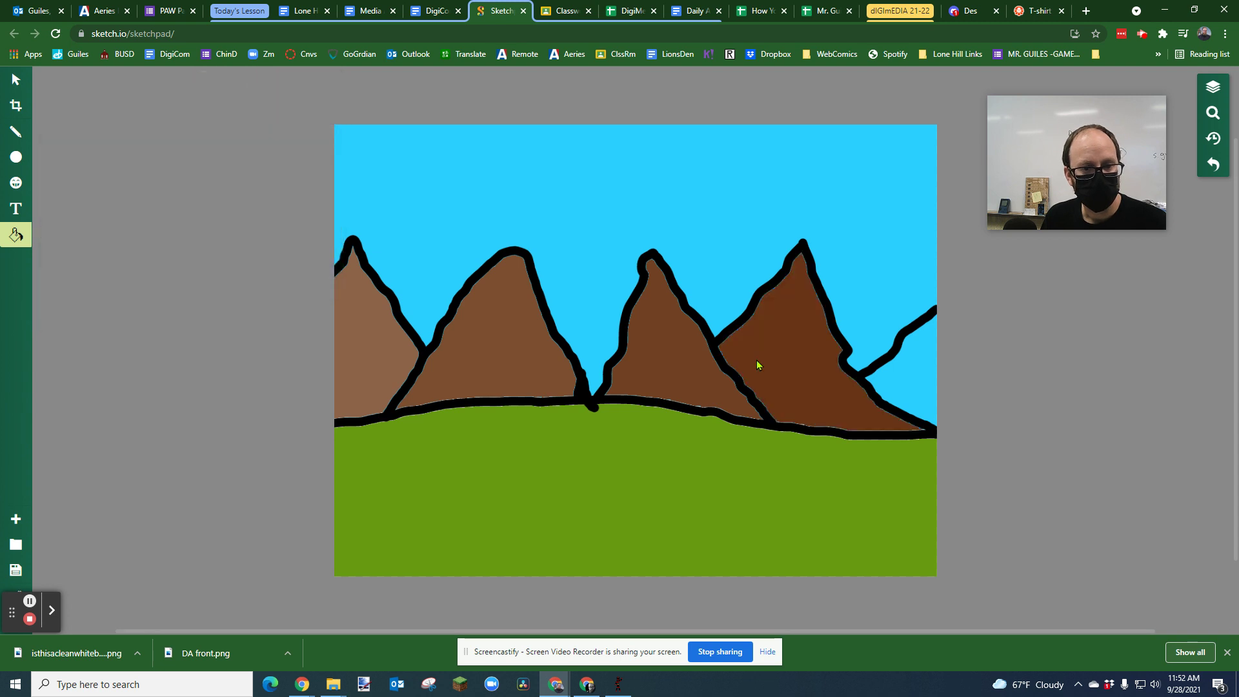
Fill the rightmost mountain with a very dark brown using Pixel Fill
{"action": "left_click", "coordinate": [17, 235]}
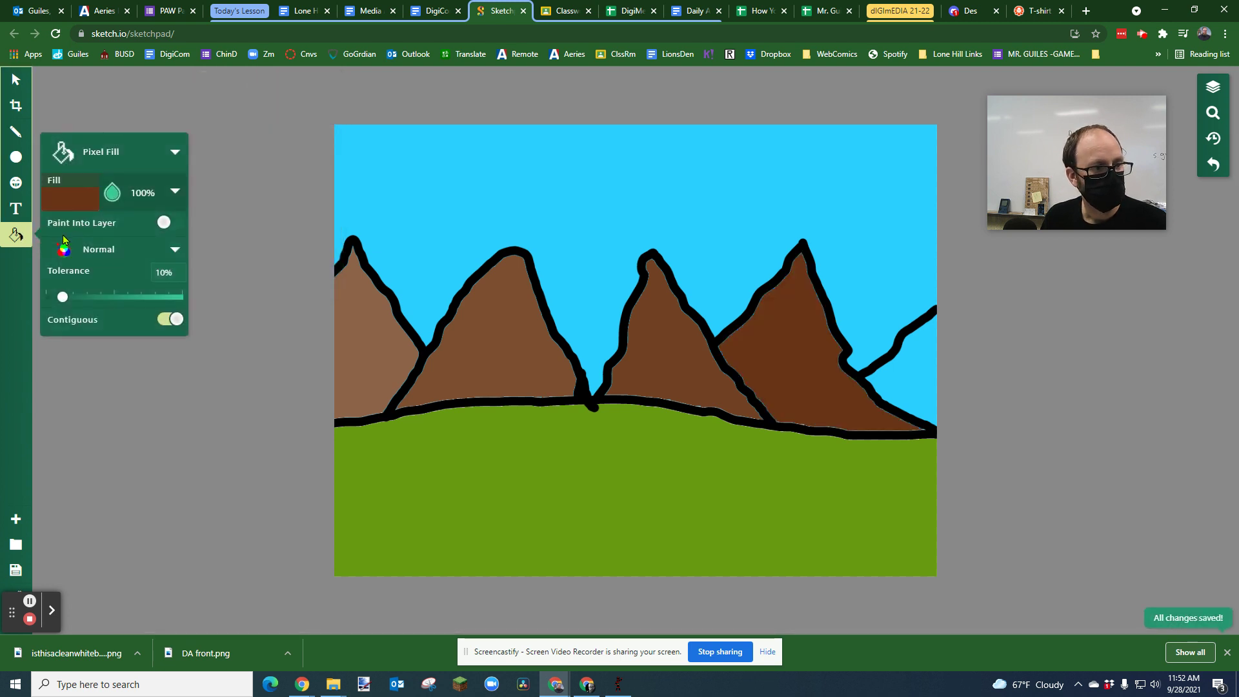
{"action": "left_click", "coordinate": [175, 191]}
{"action": "left_click", "coordinate": [293, 301]}
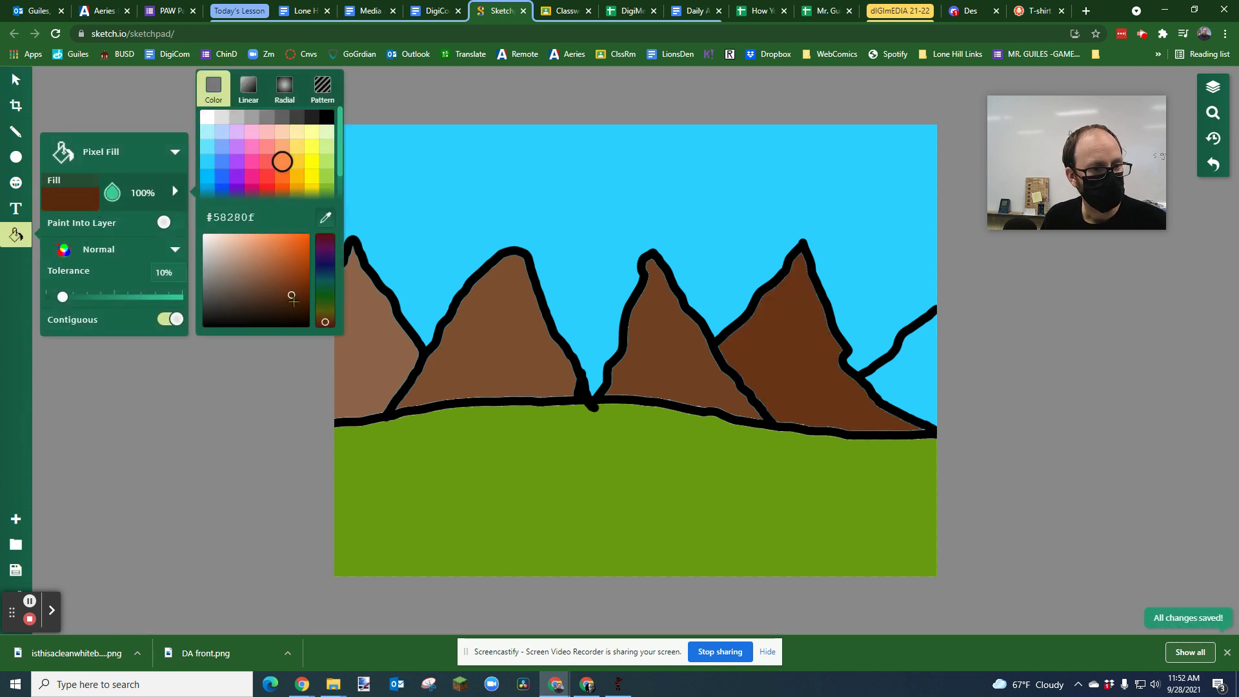
{"action": "left_click", "coordinate": [923, 371]}
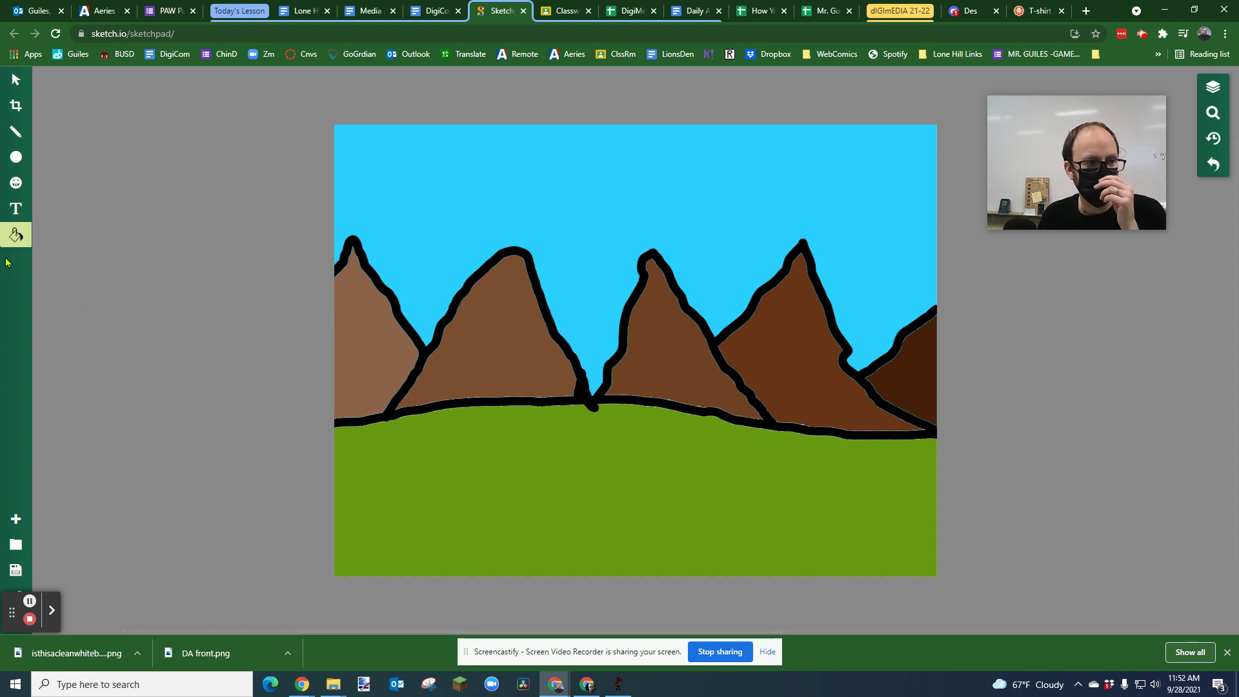
Check the edges of the mountain fills, and undo the brown fills on all five mountains
{"action": "left_click", "coordinate": [17, 237]}
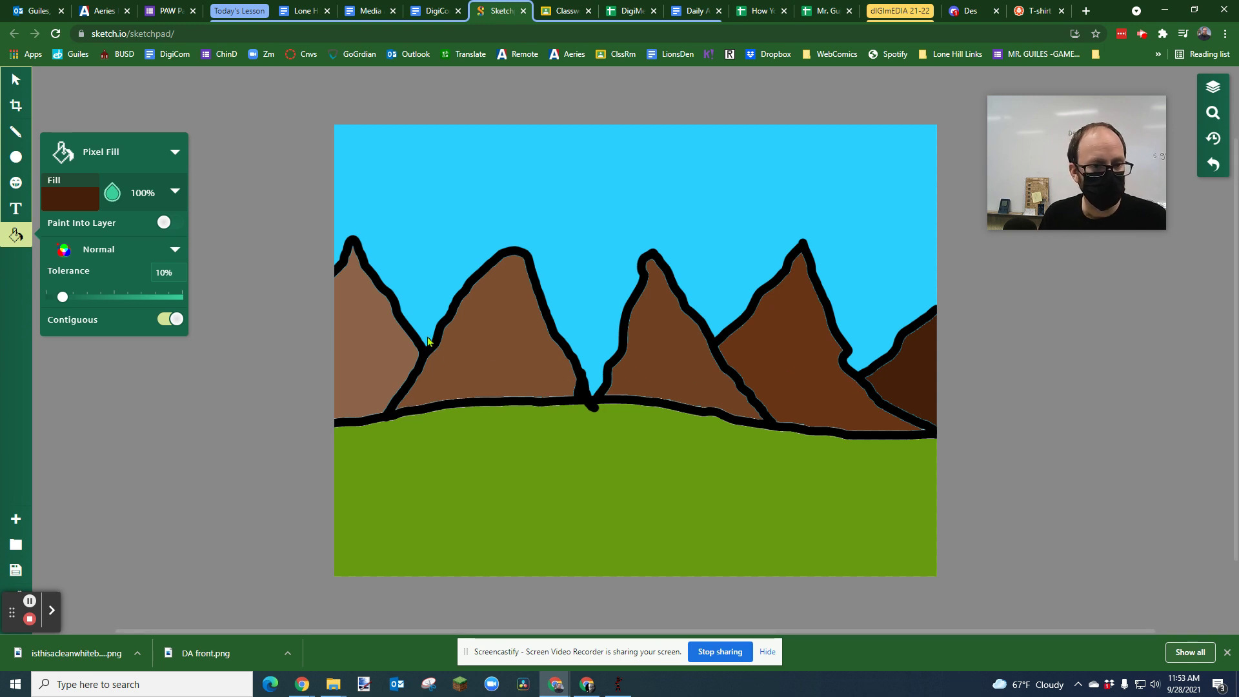
{"action": "scroll", "coordinate": [453, 354], "scroll_direction": "up", "scroll_amount": 5}
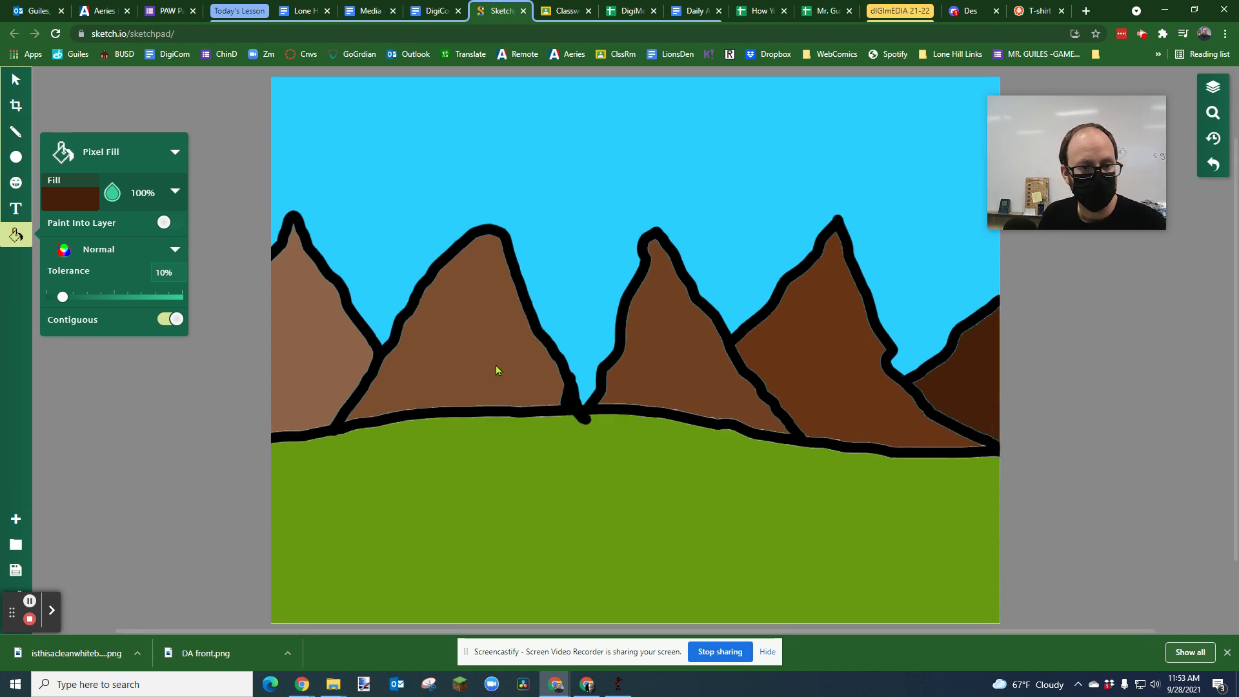
{"action": "scroll", "coordinate": [570, 402], "scroll_direction": "up", "scroll_amount": 3}
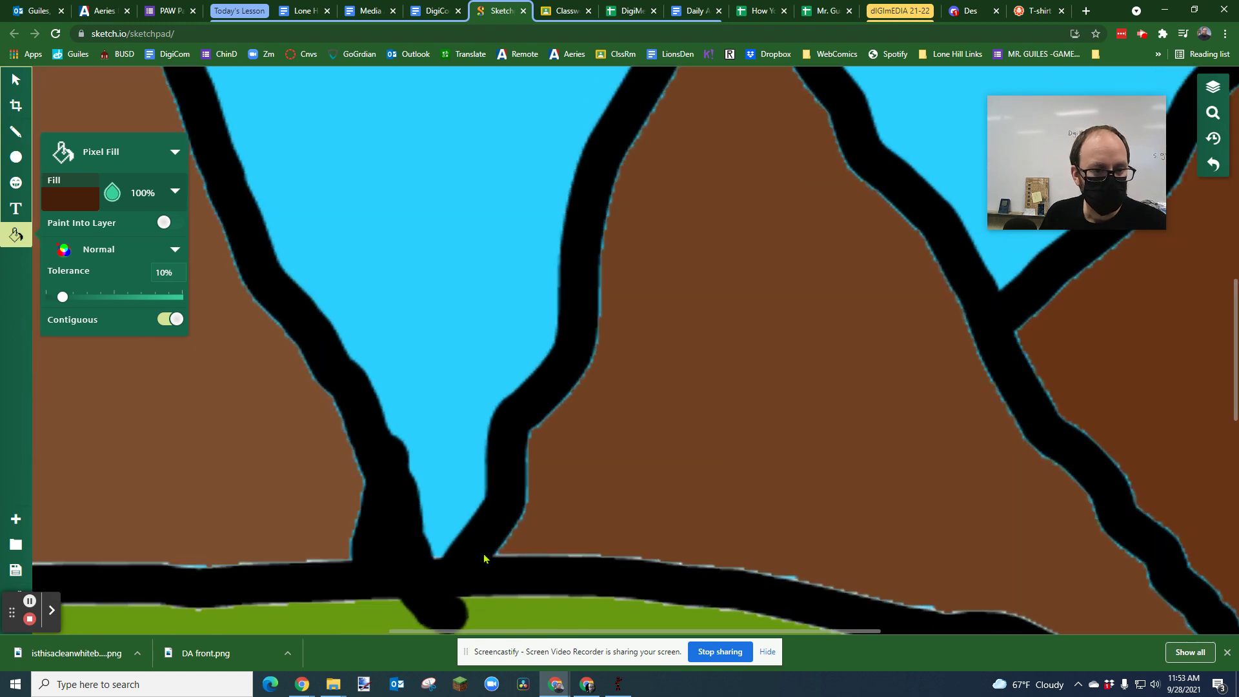
{"action": "scroll", "coordinate": [590, 424], "scroll_direction": "down", "scroll_amount": 8}
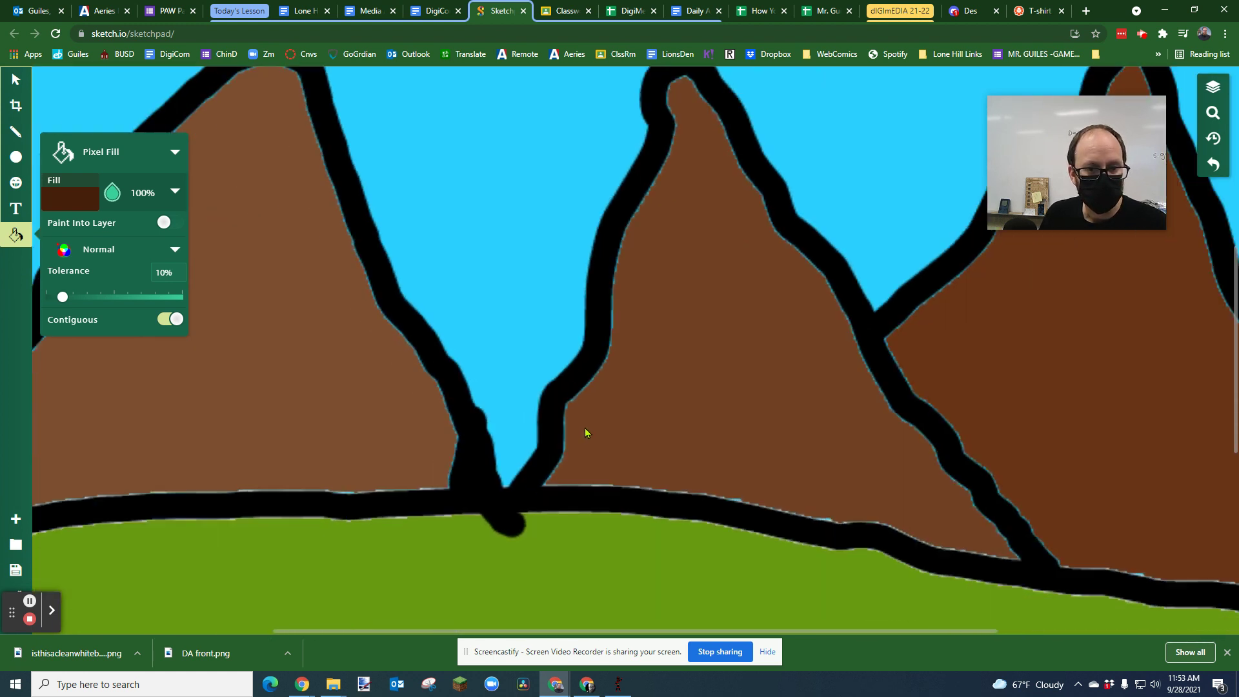
{"action": "scroll", "coordinate": [734, 368], "scroll_direction": "down", "scroll_amount": 2}
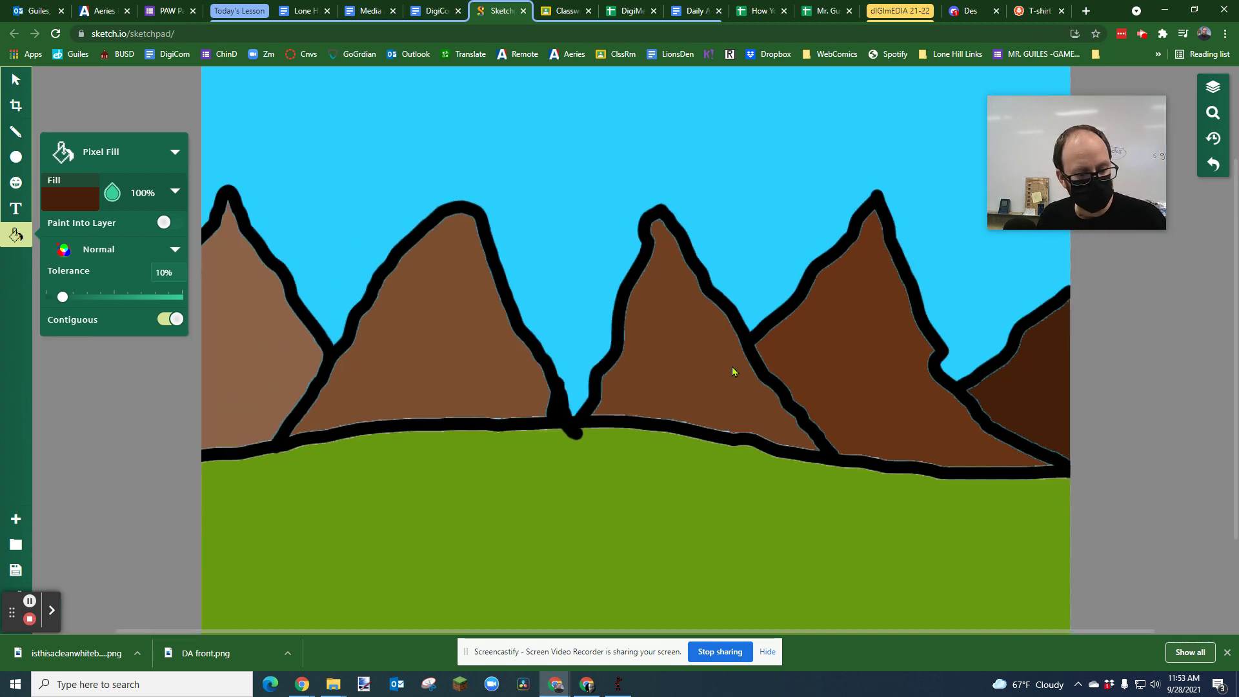
{"action": "key", "text": "ctrl+z"}
{"action": "key", "text": "ctrl+z"}
{"action": "key", "text": "ctrl+z"}
{"action": "key", "text": "ctrl+z"}
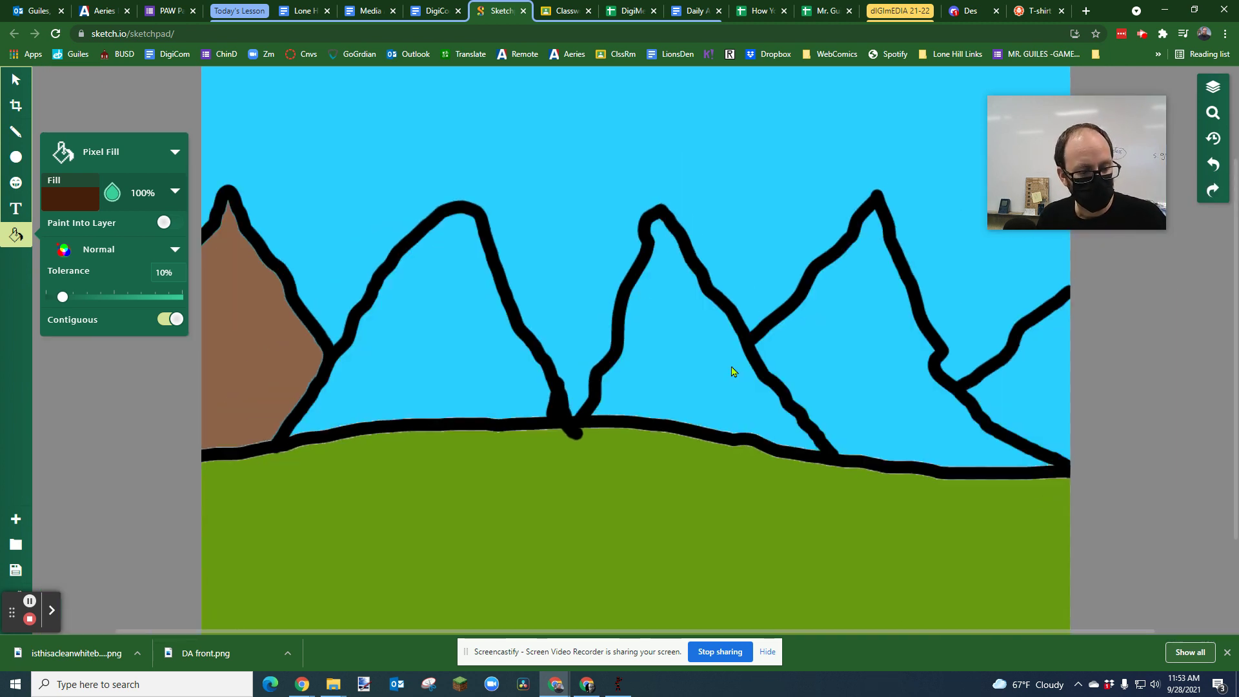
{"action": "key", "text": "ctrl+z"}
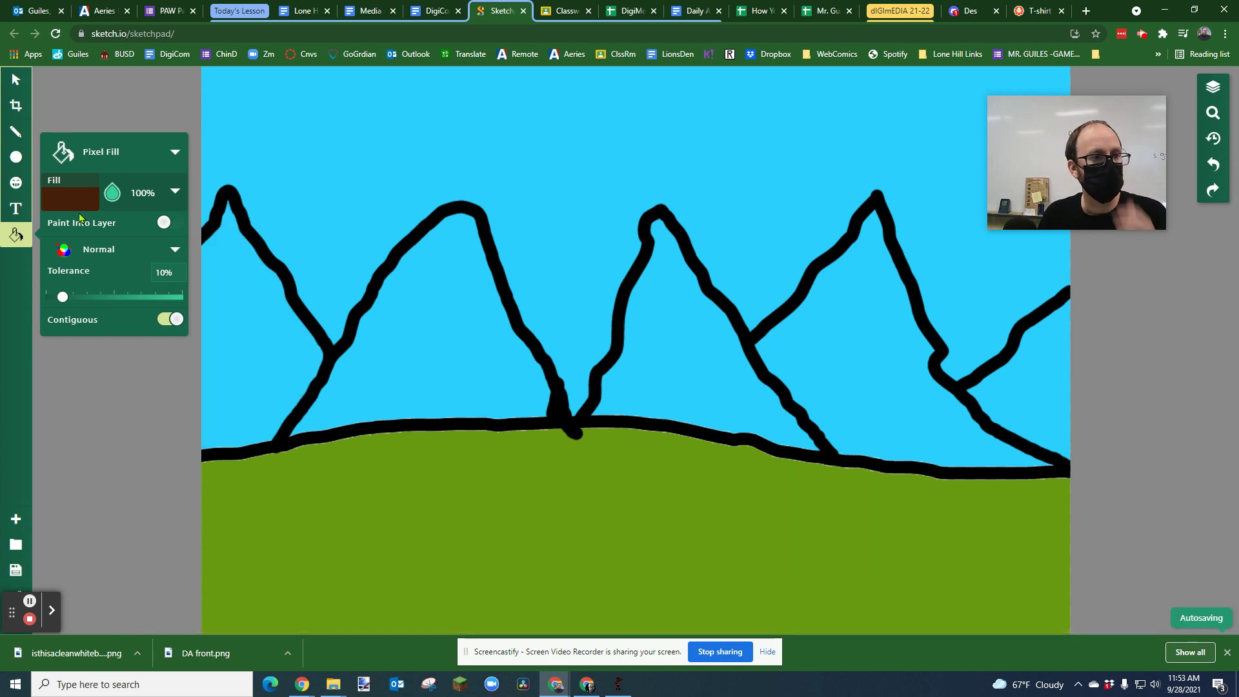
Try filling the rightmost mountain with dark brown at 69% tolerance, inspect its edges, and undo the fill
{"action": "left_click_drag", "start_coordinate": [63, 297], "coordinate": [142, 306]}
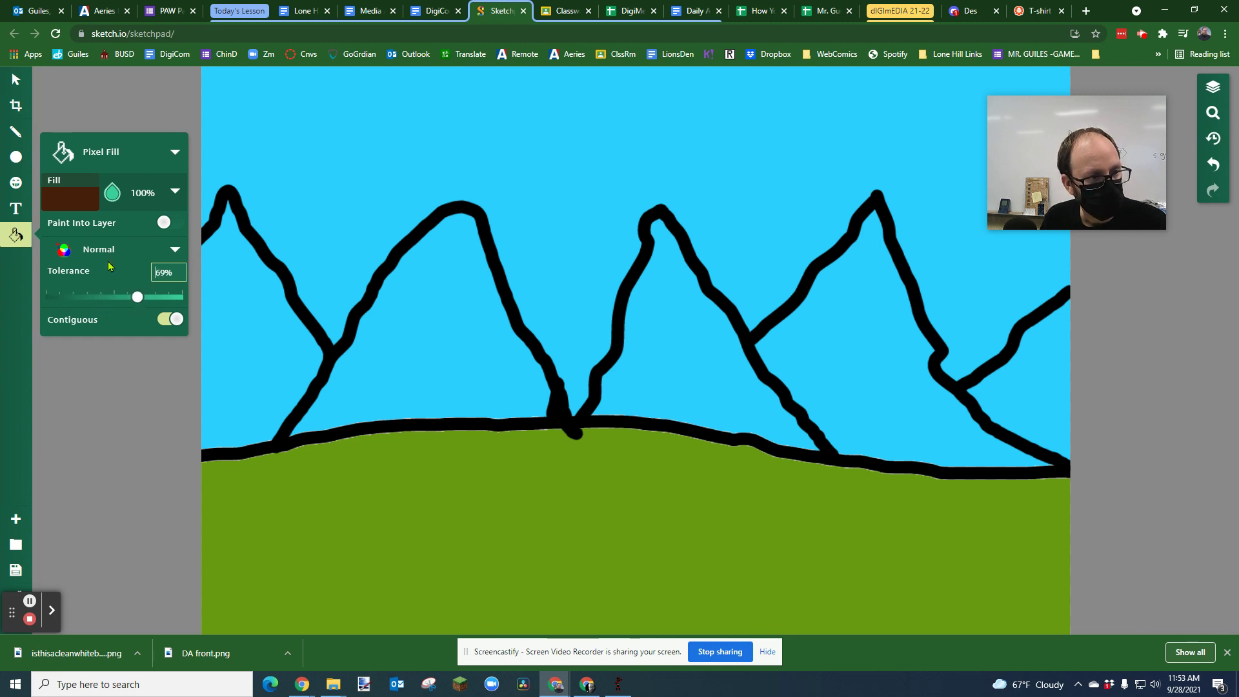
{"action": "left_click", "coordinate": [1039, 387]}
{"action": "scroll", "coordinate": [1013, 387], "scroll_direction": "down", "scroll_amount": 2}
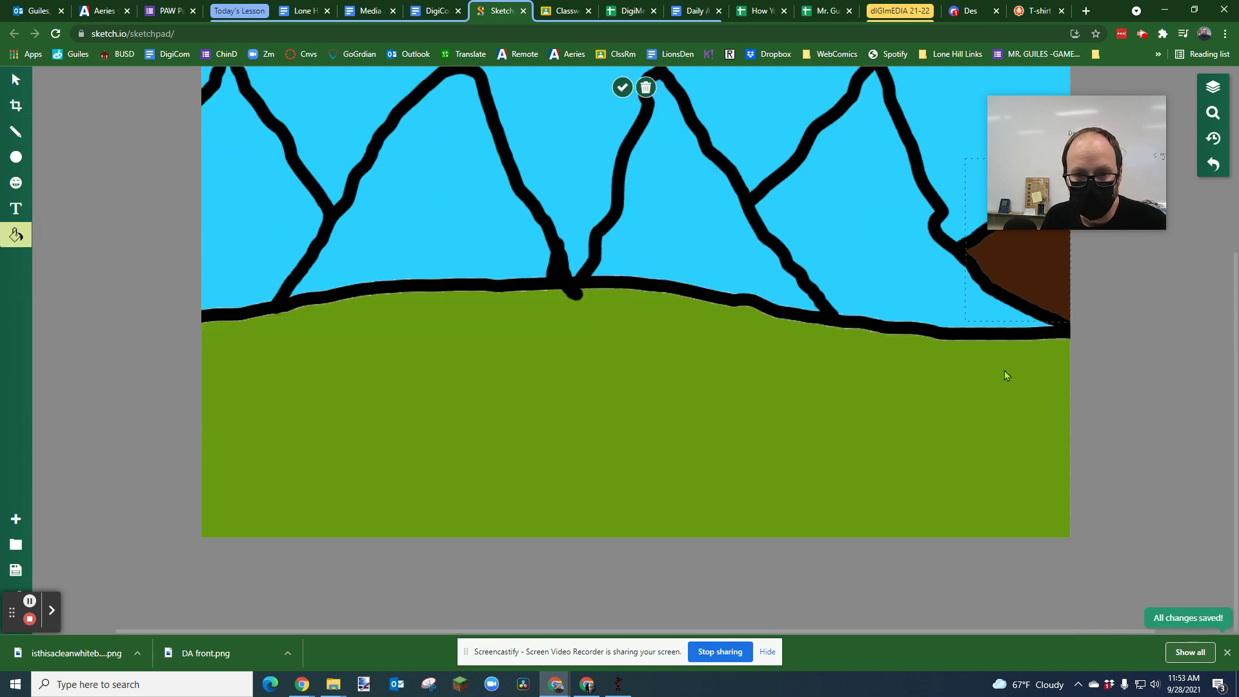
{"action": "scroll", "coordinate": [1004, 372], "scroll_direction": "up", "scroll_amount": 3}
{"action": "scroll", "coordinate": [1032, 420], "scroll_direction": "up", "scroll_amount": 5}
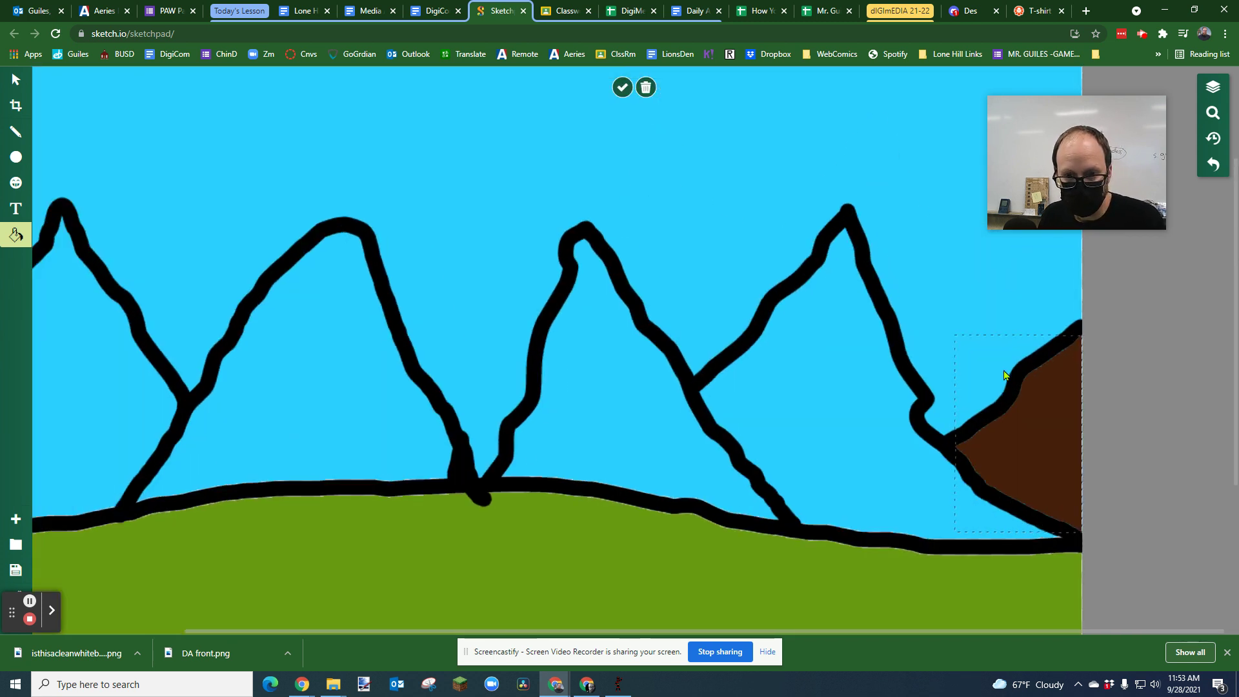
{"action": "scroll", "coordinate": [1160, 424], "scroll_direction": "up", "scroll_amount": 6}
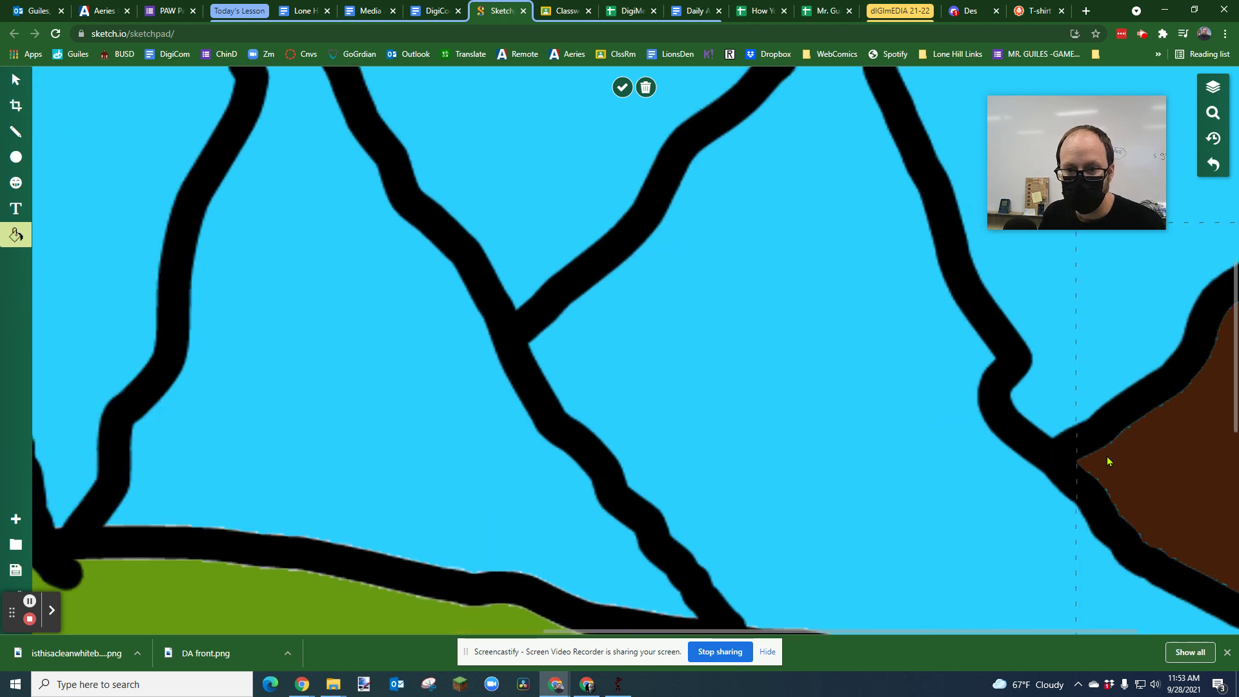
{"action": "scroll", "coordinate": [1097, 445], "scroll_direction": "down", "scroll_amount": 6}
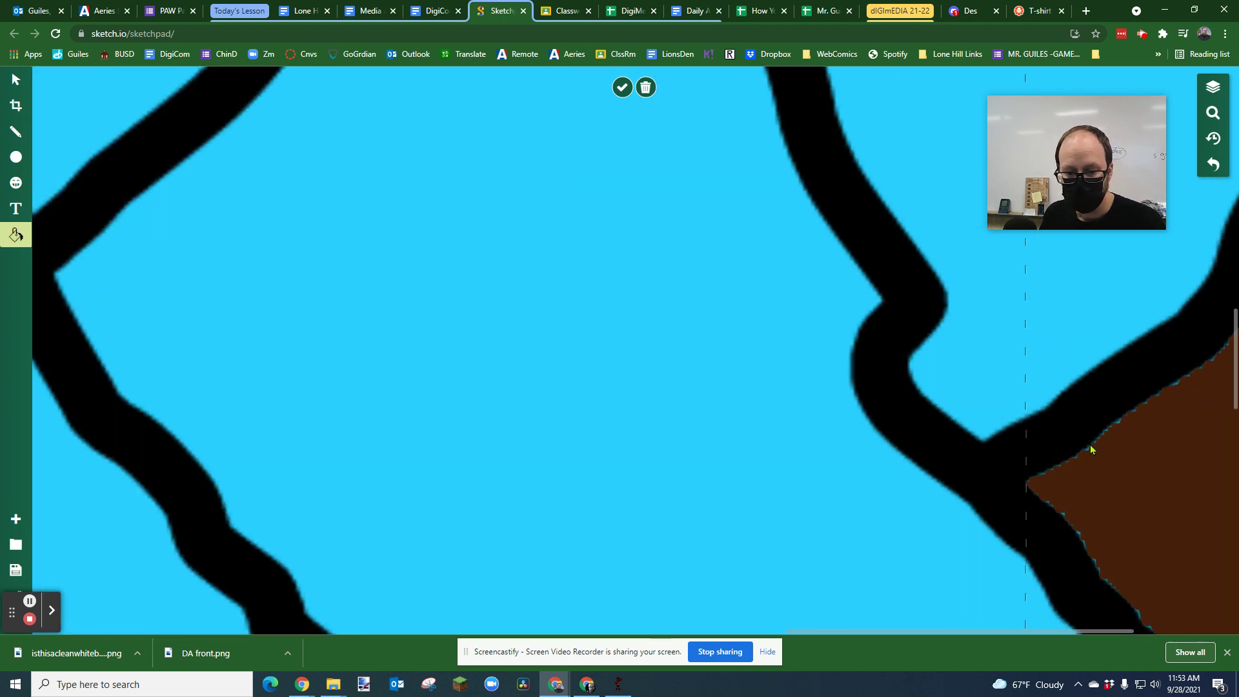
{"action": "scroll", "coordinate": [930, 420], "scroll_direction": "down", "scroll_amount": 5}
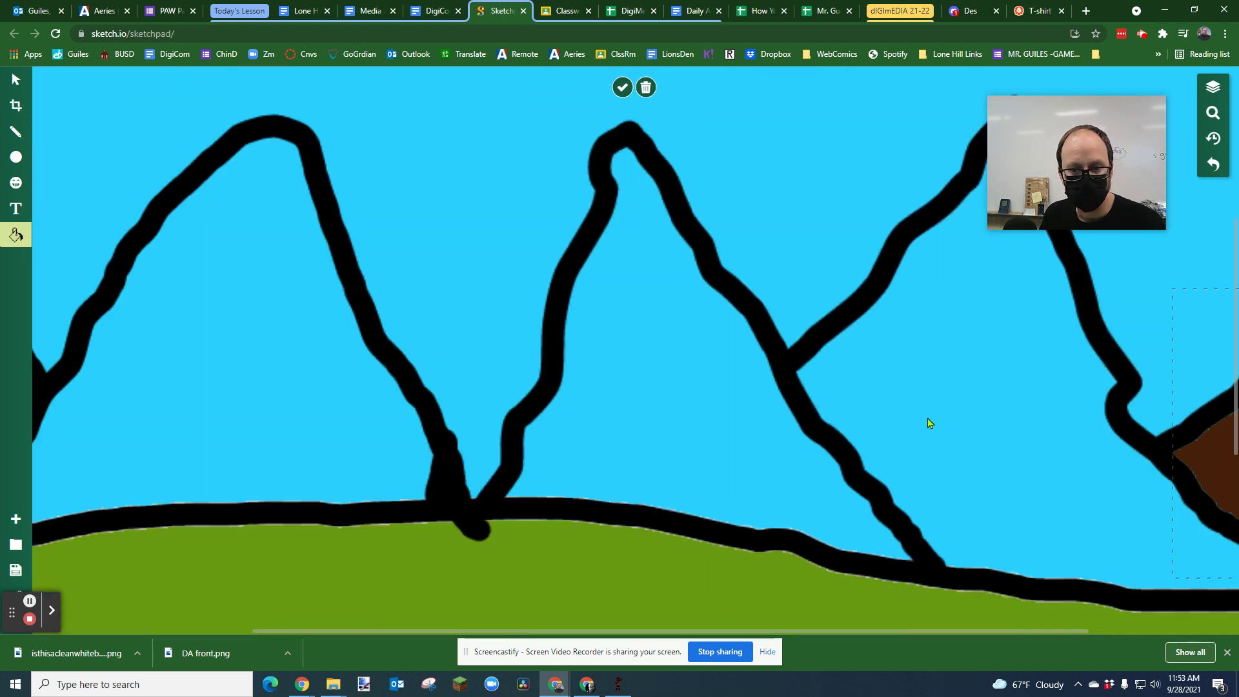
{"action": "scroll", "coordinate": [1104, 455], "scroll_direction": "down", "scroll_amount": 2}
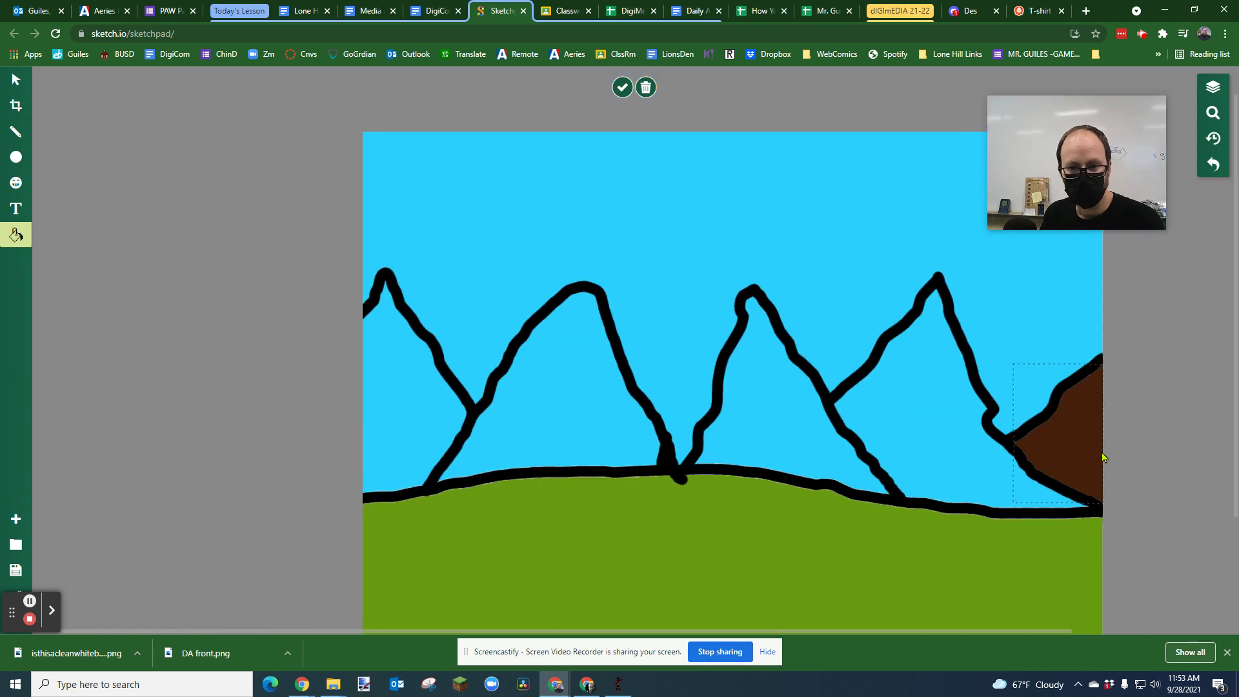
{"action": "left_click", "coordinate": [1037, 463]}
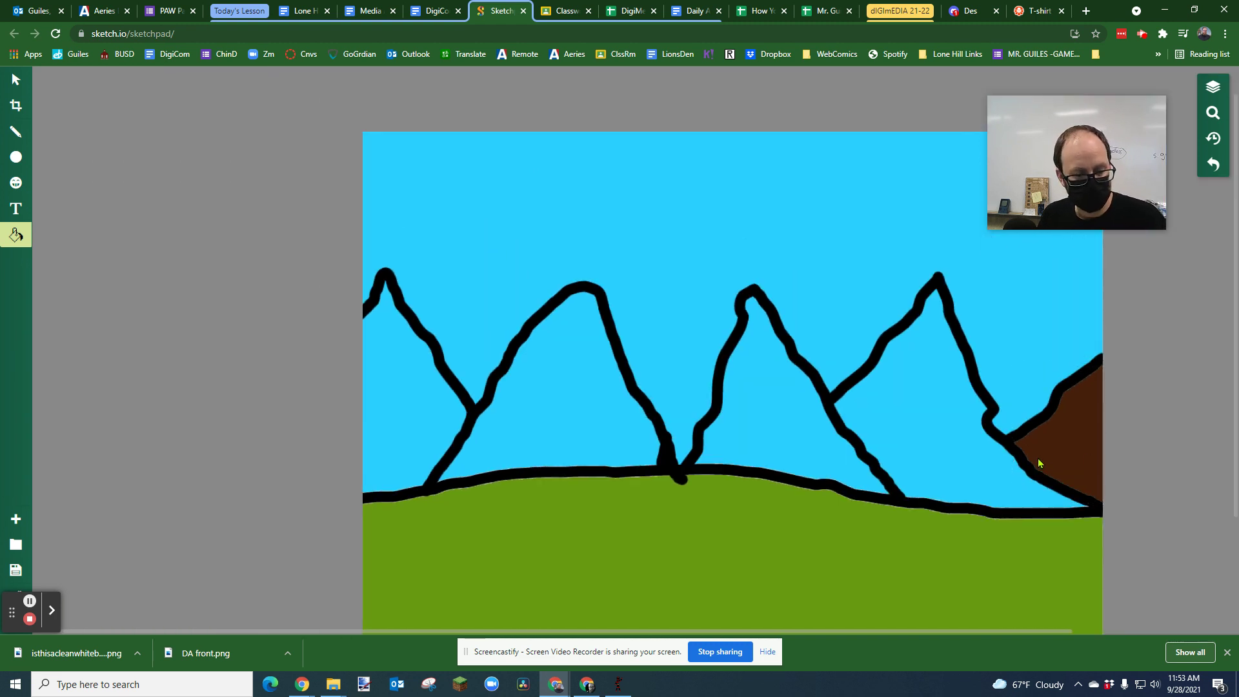
{"action": "key", "text": "ctrl+z"}
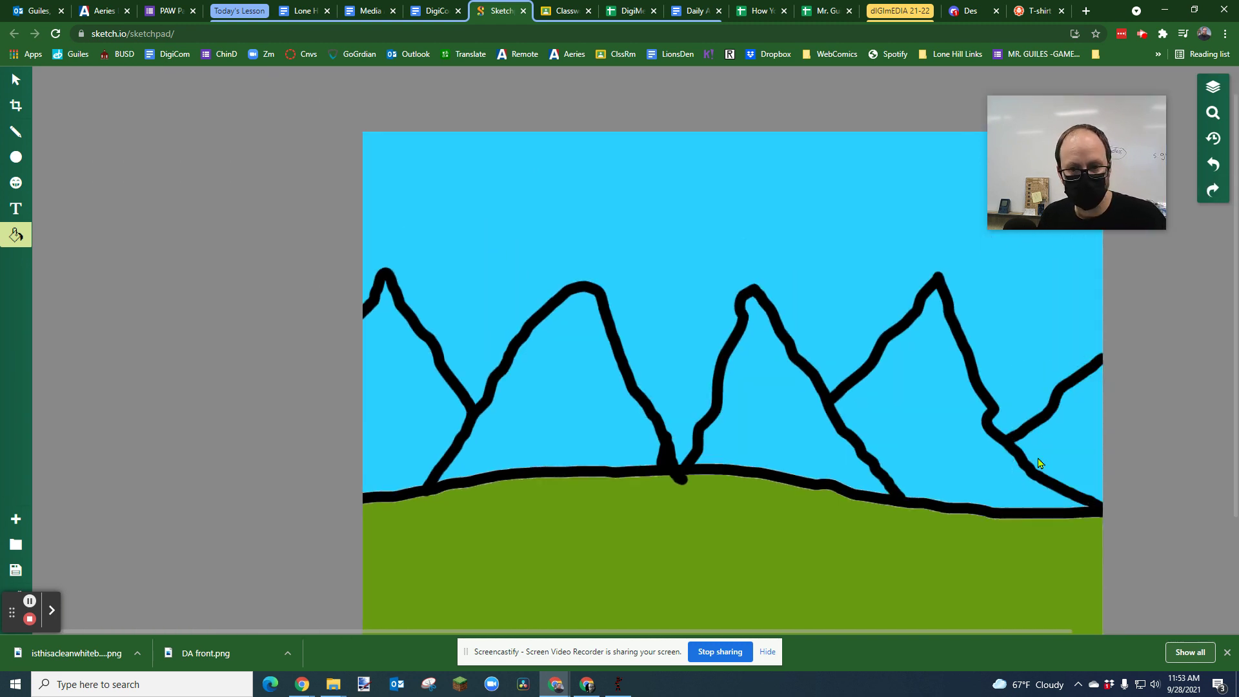
Raise the Pixel Fill tolerance to 88%, fill the rightmost mountain with dark brown, and inspect its edges
{"action": "left_click", "coordinate": [25, 233]}
{"action": "left_click_drag", "start_coordinate": [147, 302], "coordinate": [157, 302]}
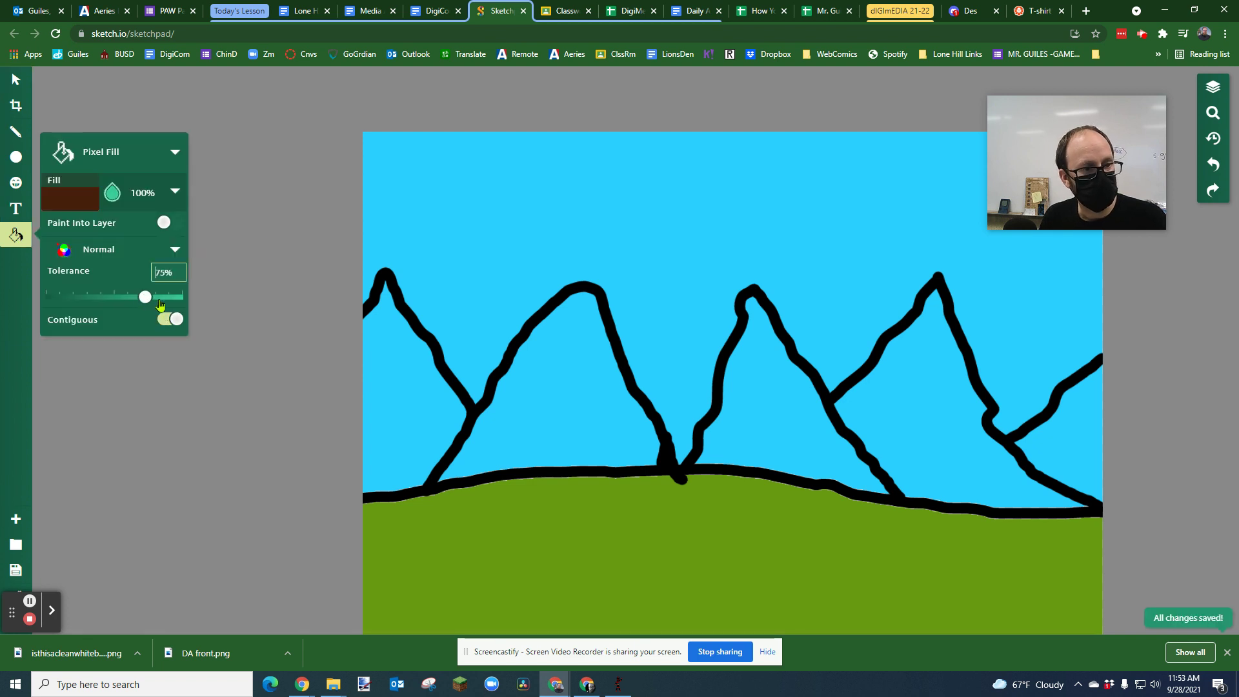
{"action": "left_click", "coordinate": [1070, 447]}
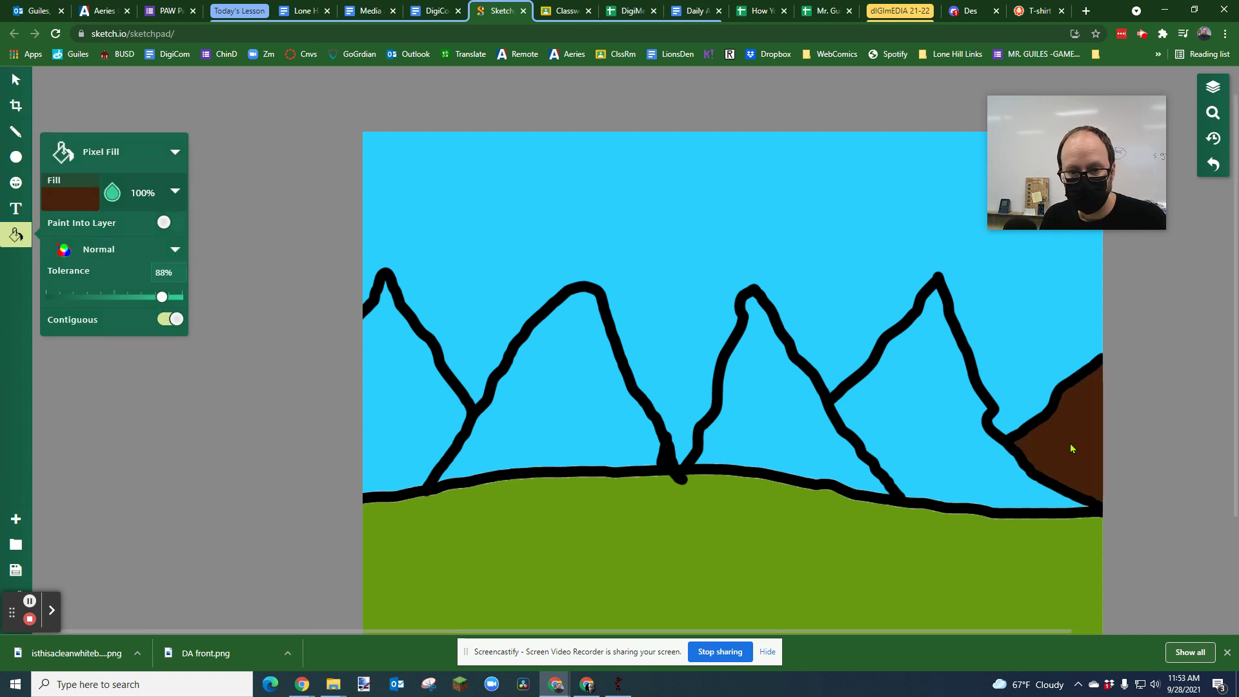
{"action": "scroll", "coordinate": [1045, 436], "scroll_direction": "up", "scroll_amount": 5}
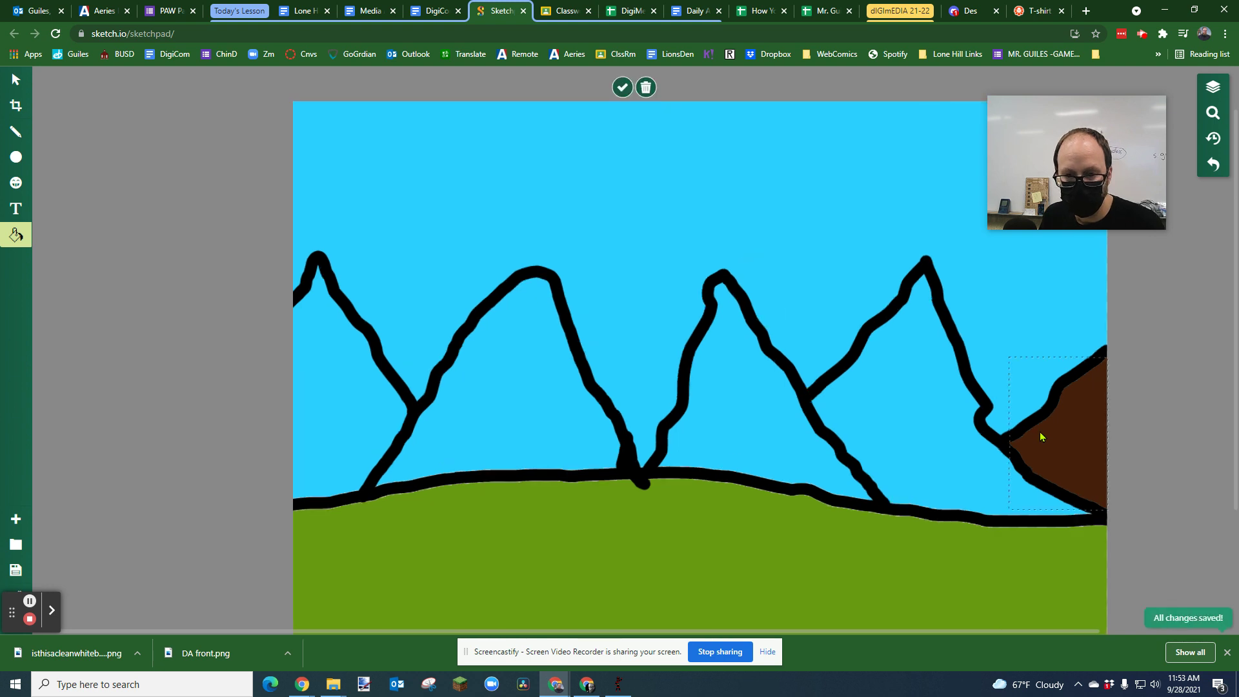
{"action": "scroll", "coordinate": [1125, 456], "scroll_direction": "up", "scroll_amount": 5}
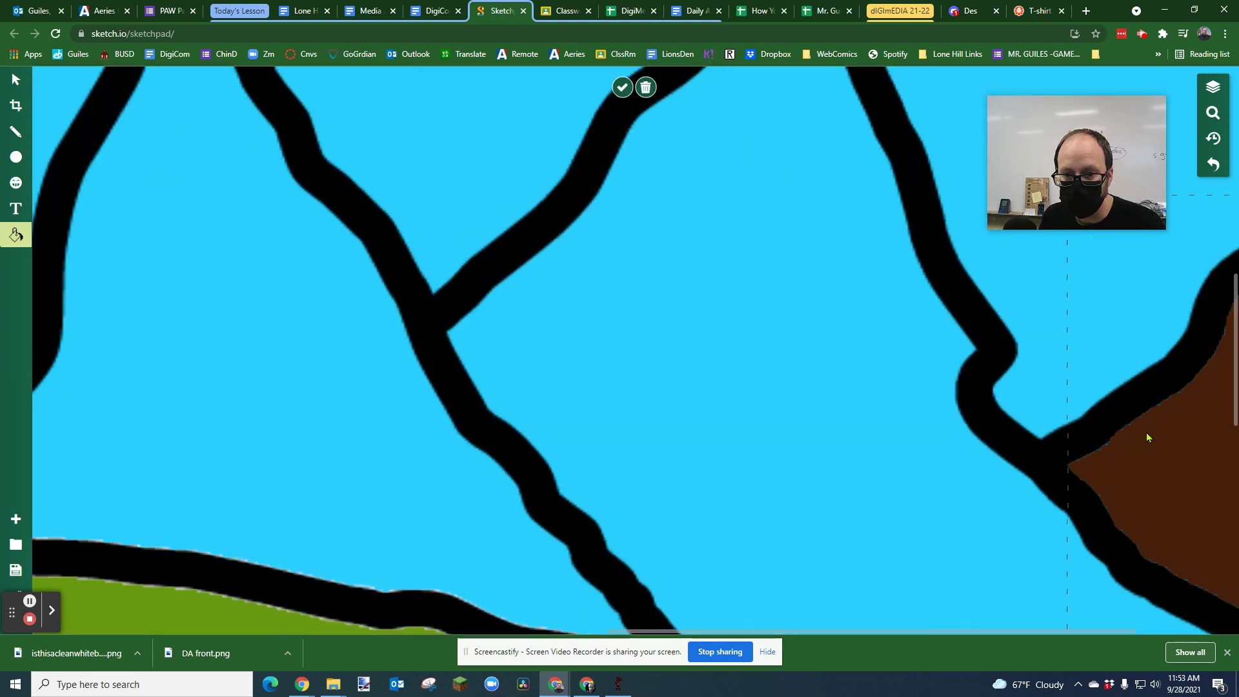
{"action": "scroll", "coordinate": [1130, 441], "scroll_direction": "down", "scroll_amount": 10}
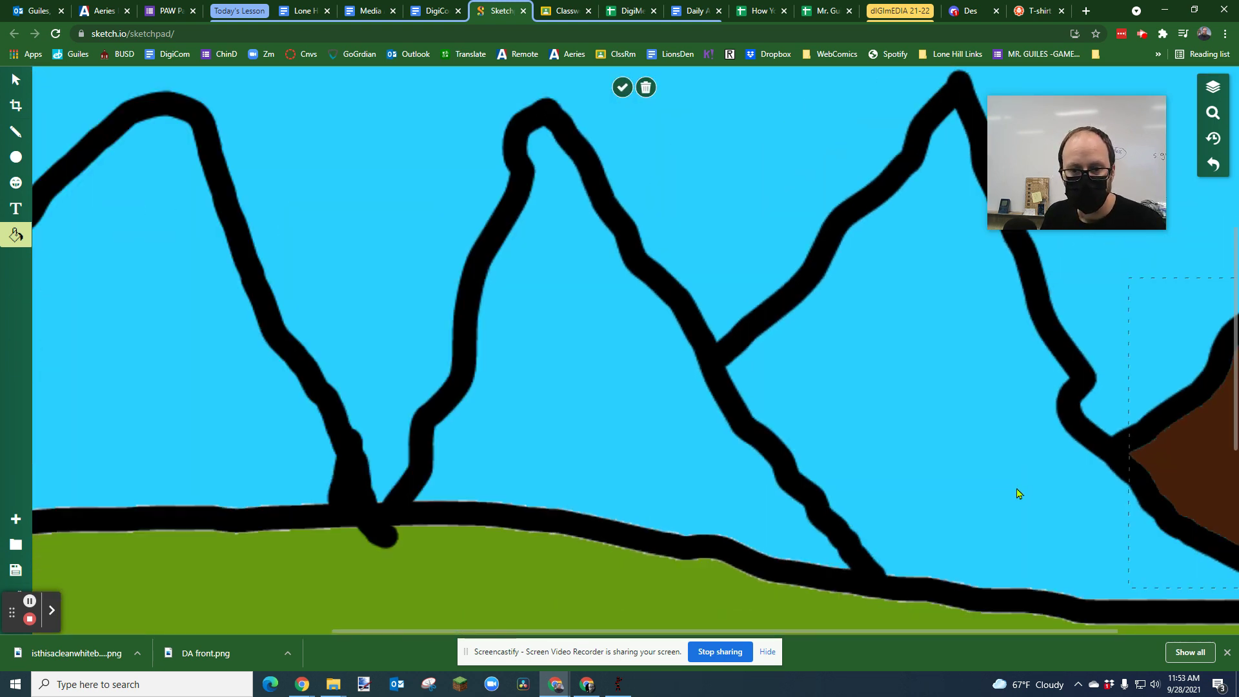
{"action": "scroll", "coordinate": [1050, 477], "scroll_direction": "down", "scroll_amount": 3}
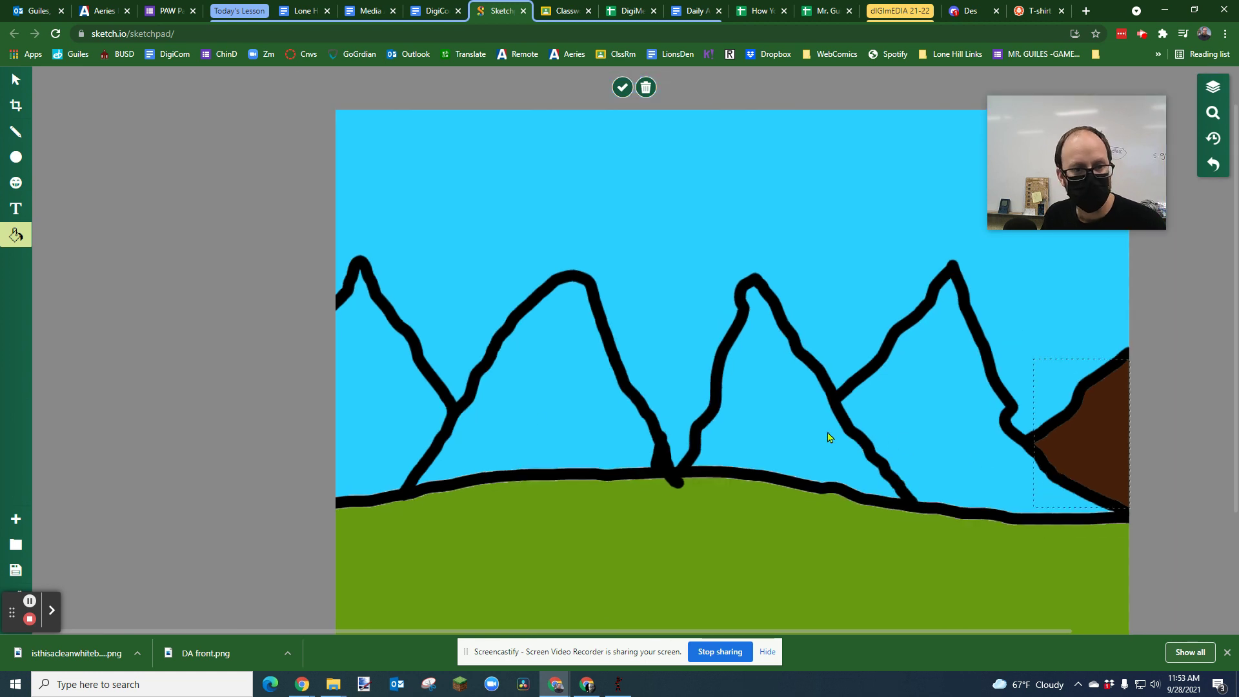
Lighten the rightmost mountain's fill to brown #763c1c, and fill the fourth mountain from the left with the same colour
{"action": "left_click", "coordinate": [16, 235]}
{"action": "left_click", "coordinate": [175, 191]}
{"action": "left_click", "coordinate": [287, 288]}
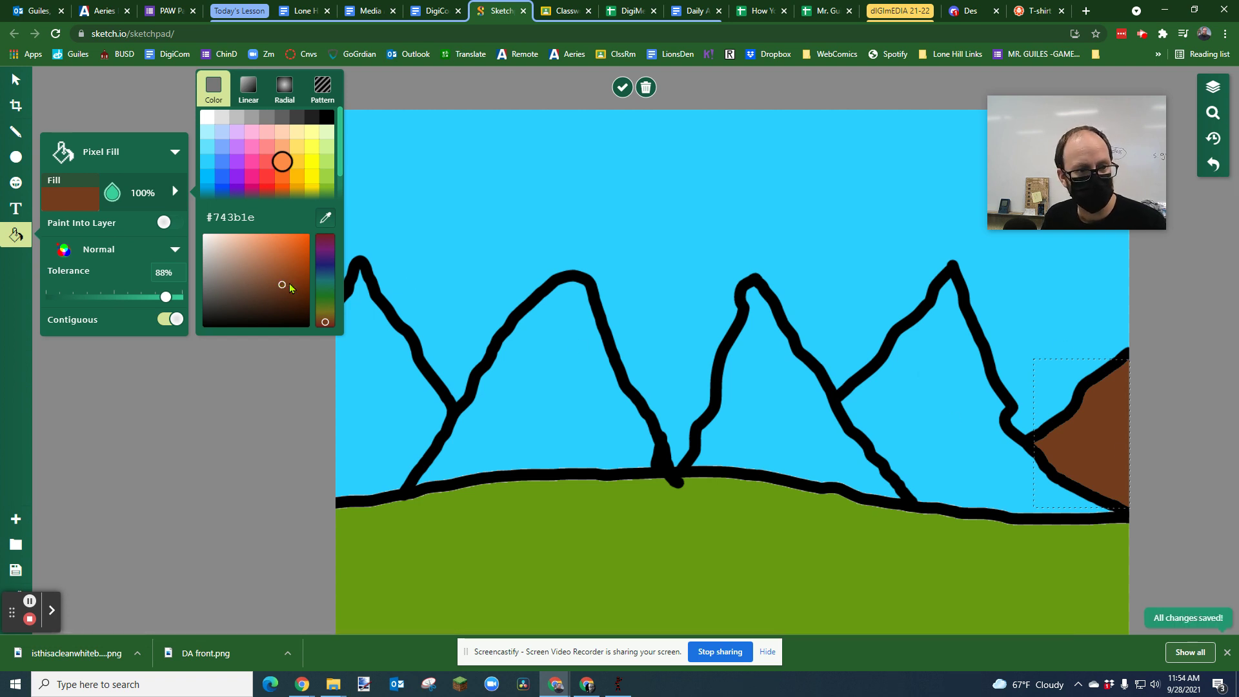
{"action": "mouse_move", "coordinate": [233, 273]}
{"action": "left_mouse_down"}
{"action": "mouse_move", "coordinate": [245, 288]}
{"action": "mouse_move", "coordinate": [284, 284]}
{"action": "left_mouse_up"}
{"action": "left_click", "coordinate": [682, 426]}
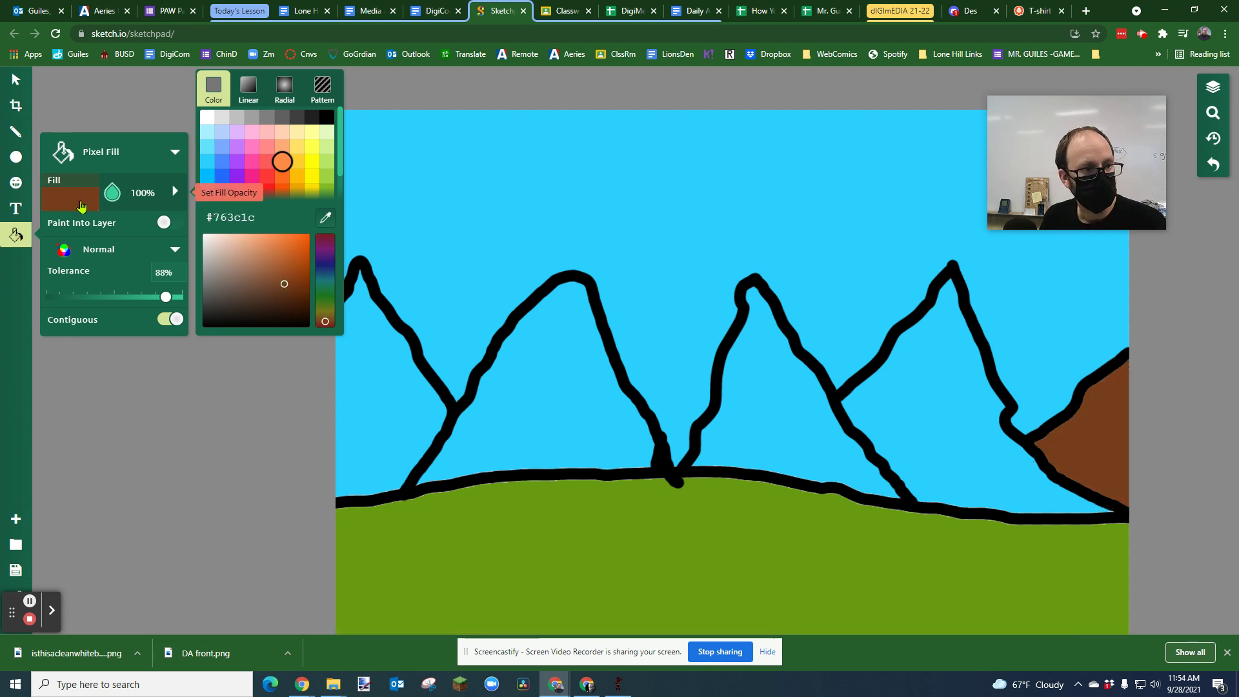
{"action": "left_click", "coordinate": [939, 418]}
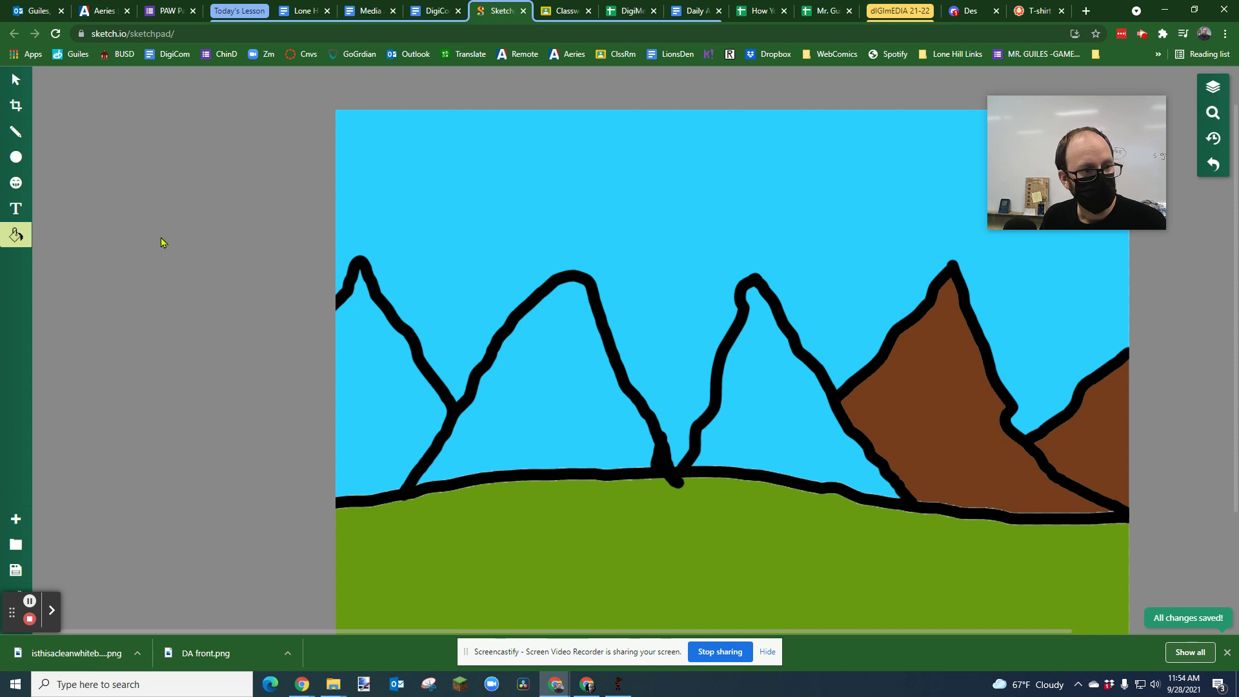
Change the fourth mountain's fill to lighter brown #845640, and fill the third mountain from the left with the same colour
{"action": "left_click", "coordinate": [16, 235]}
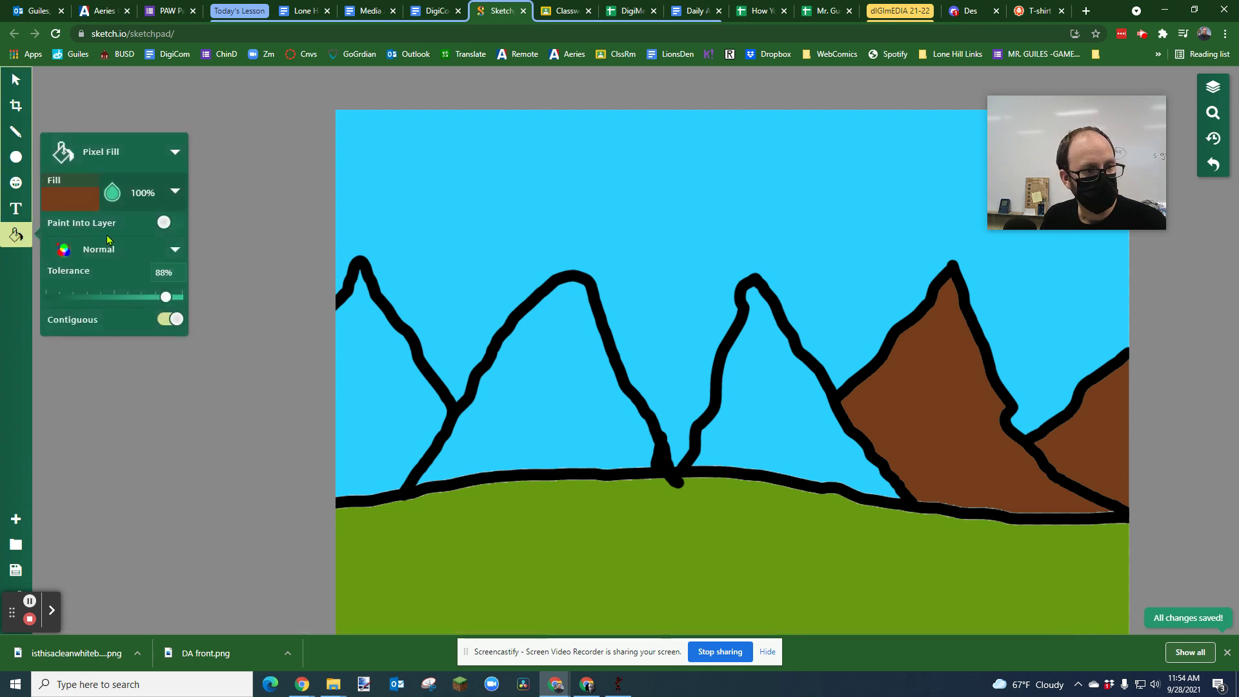
{"action": "left_click", "coordinate": [86, 202]}
{"action": "left_click_drag", "start_coordinate": [288, 292], "coordinate": [258, 279]}
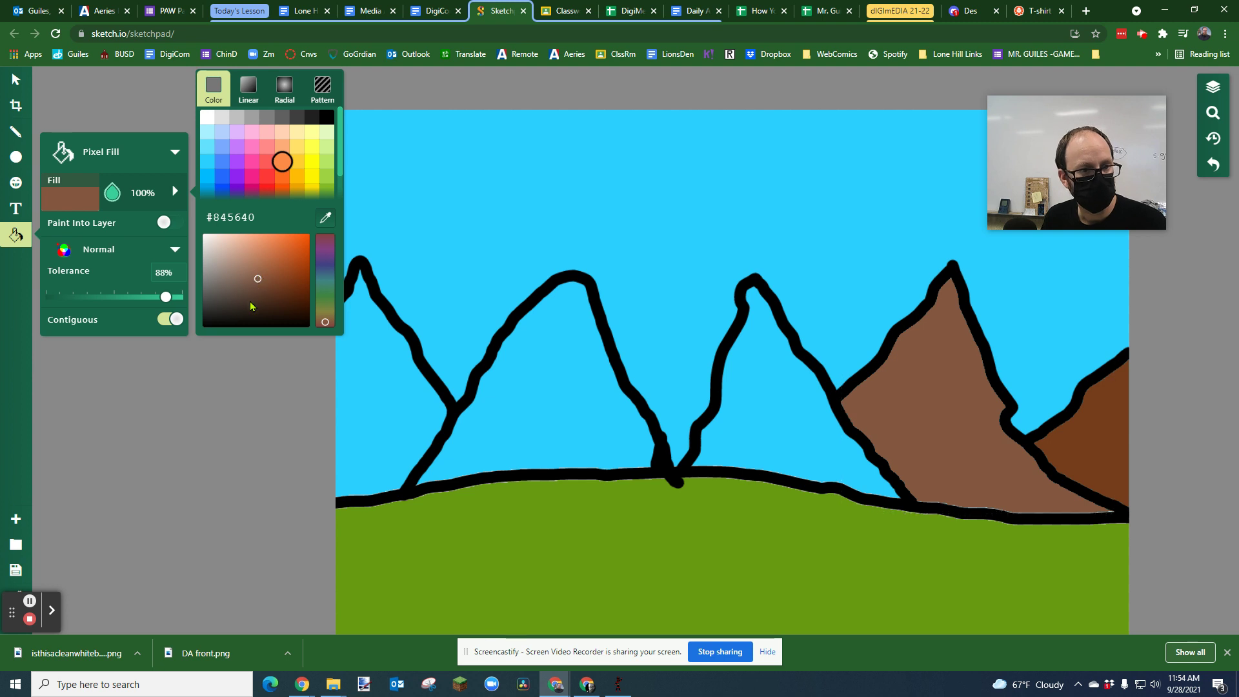
{"action": "left_click", "coordinate": [741, 386]}
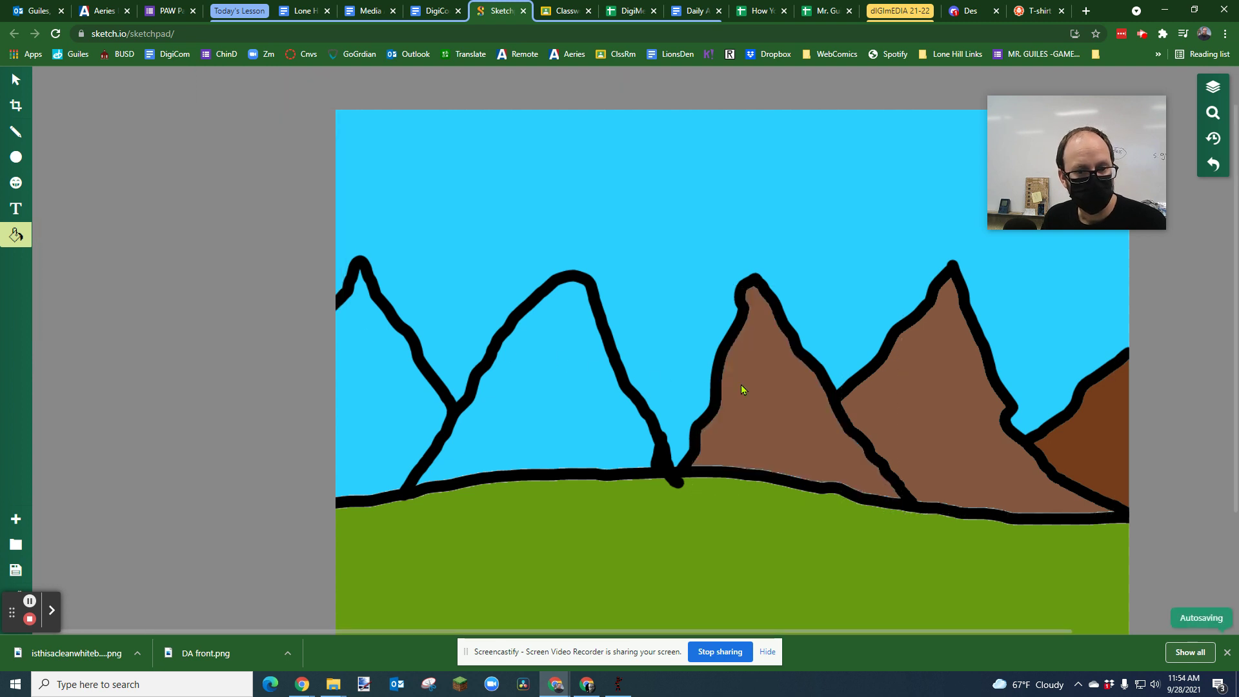
Try filling the third mountain from the left with greyish brown #897368, and undo the fill
{"action": "left_click", "coordinate": [15, 235]}
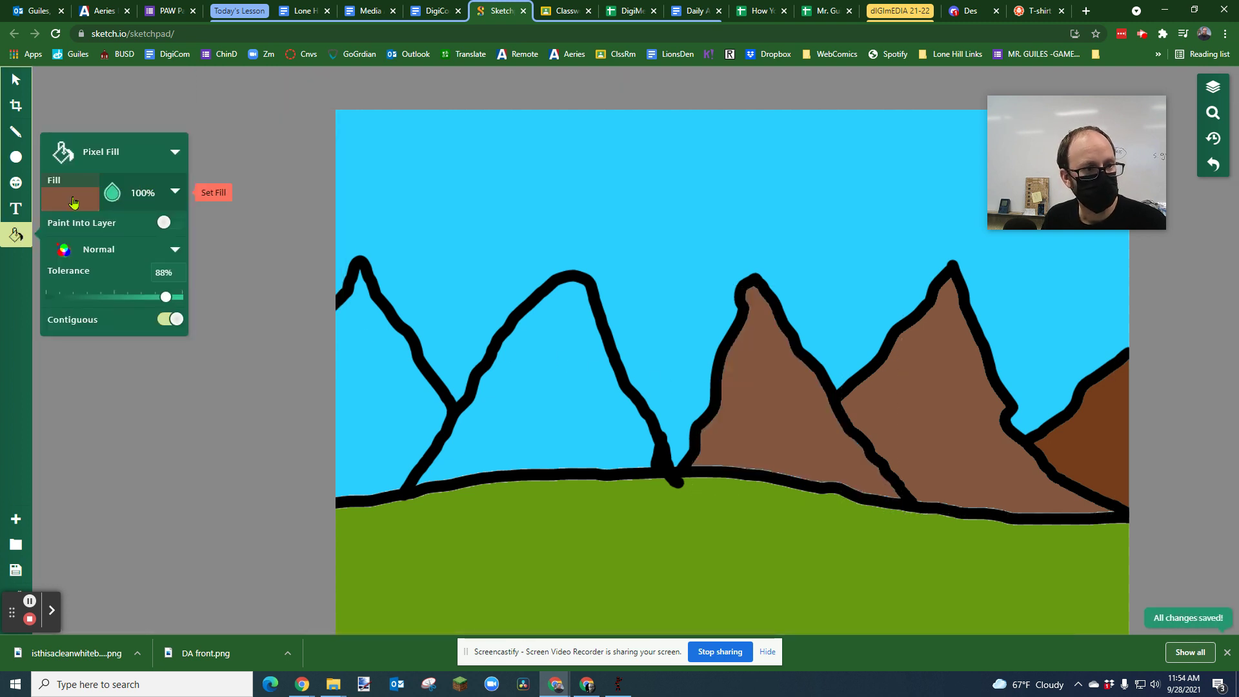
{"action": "left_click", "coordinate": [175, 191]}
{"action": "mouse_move", "coordinate": [253, 282]}
{"action": "left_mouse_down"}
{"action": "mouse_move", "coordinate": [221, 270]}
{"action": "mouse_move", "coordinate": [230, 278]}
{"action": "left_mouse_up"}
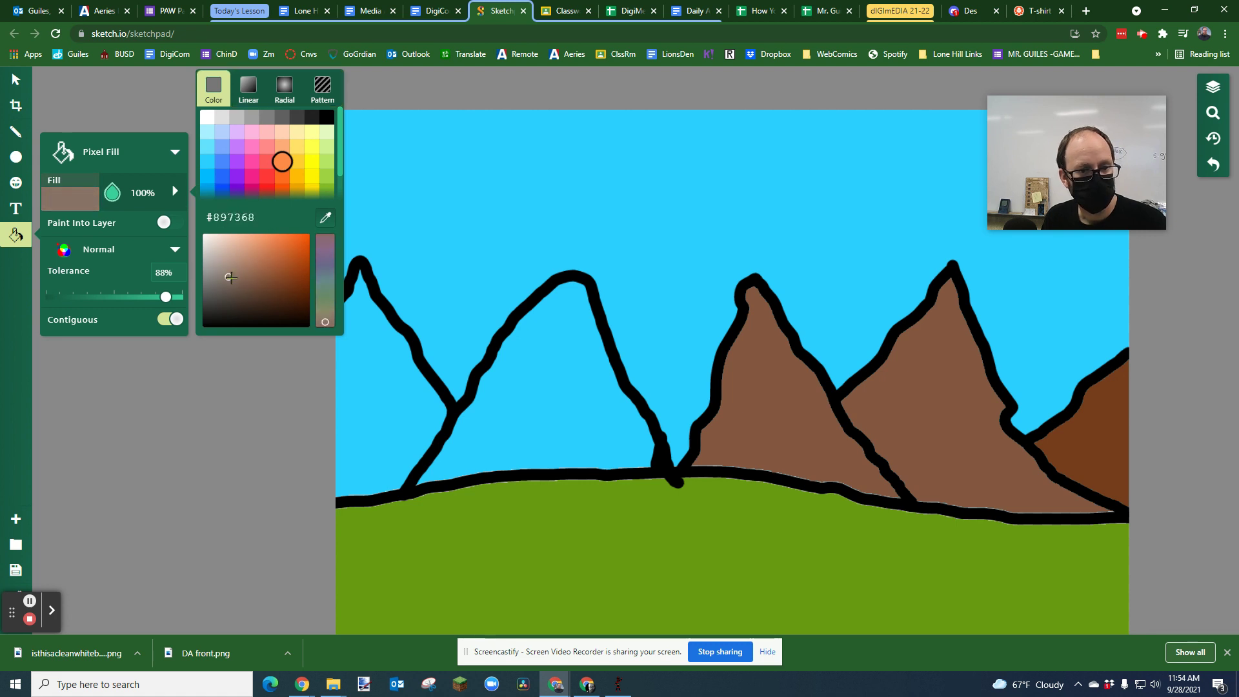
{"action": "left_click", "coordinate": [761, 381]}
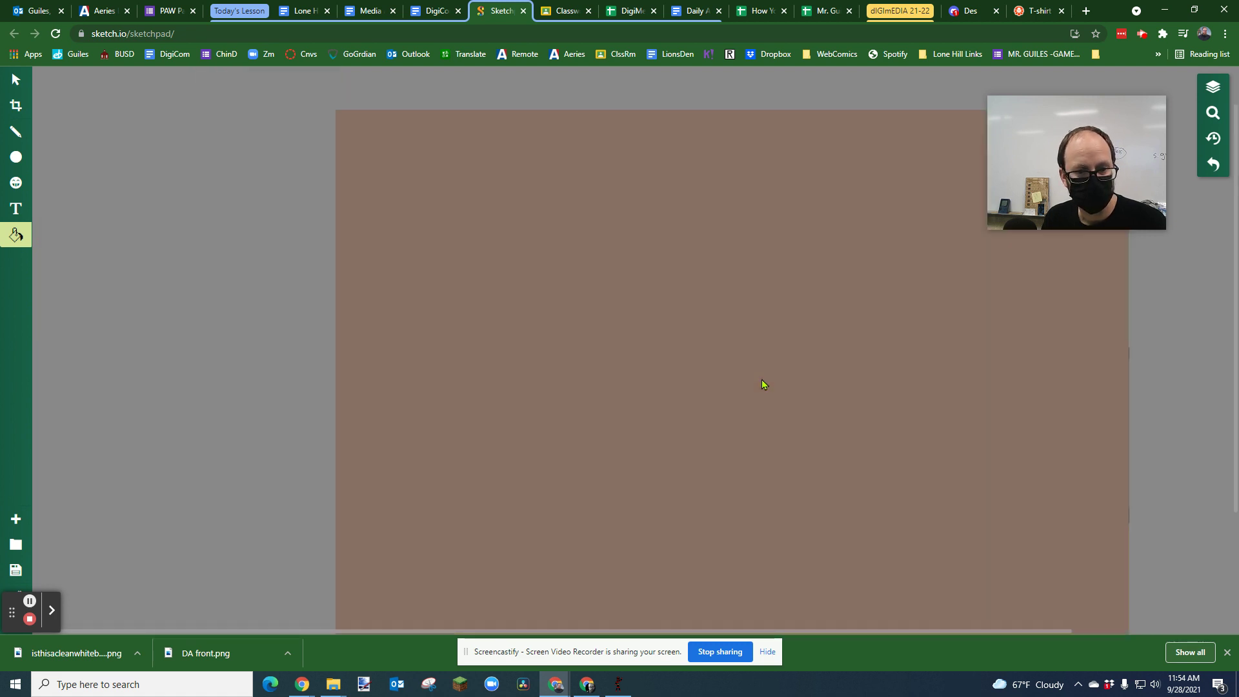
{"action": "key", "text": "ctrl+z"}
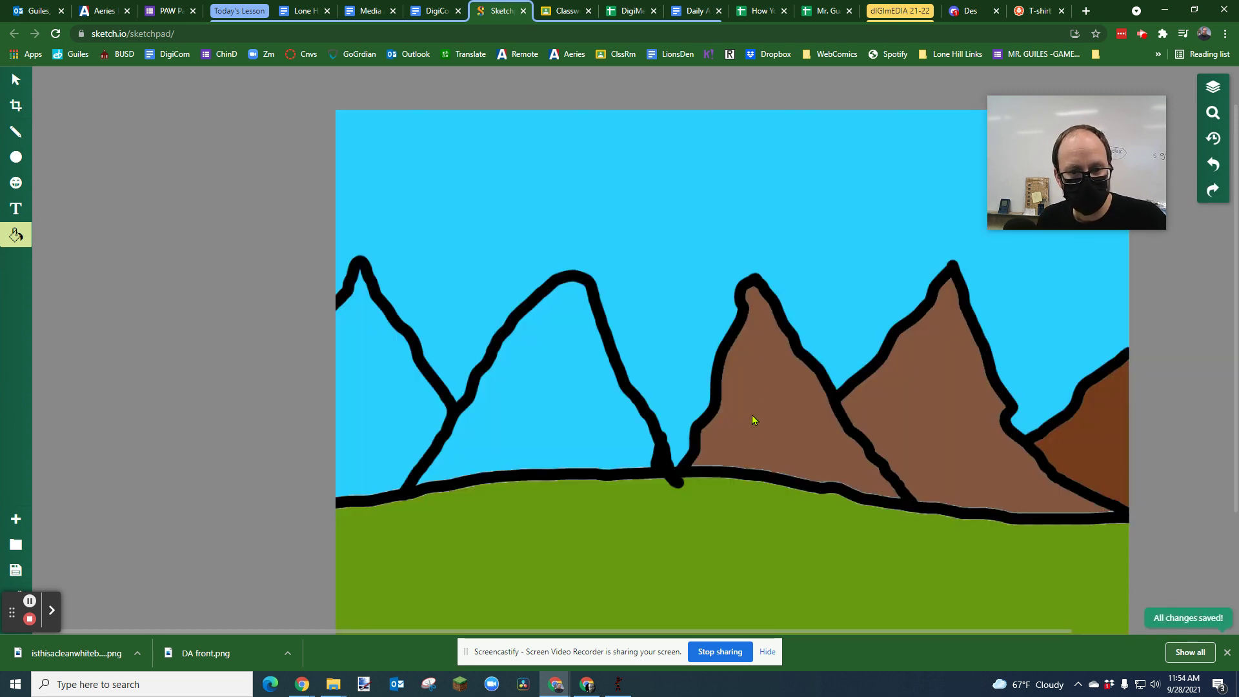
Fill the third mountain from the left with greyish brown #876f64
{"action": "key", "text": "ctrl+z"}
{"action": "left_click", "coordinate": [757, 411]}
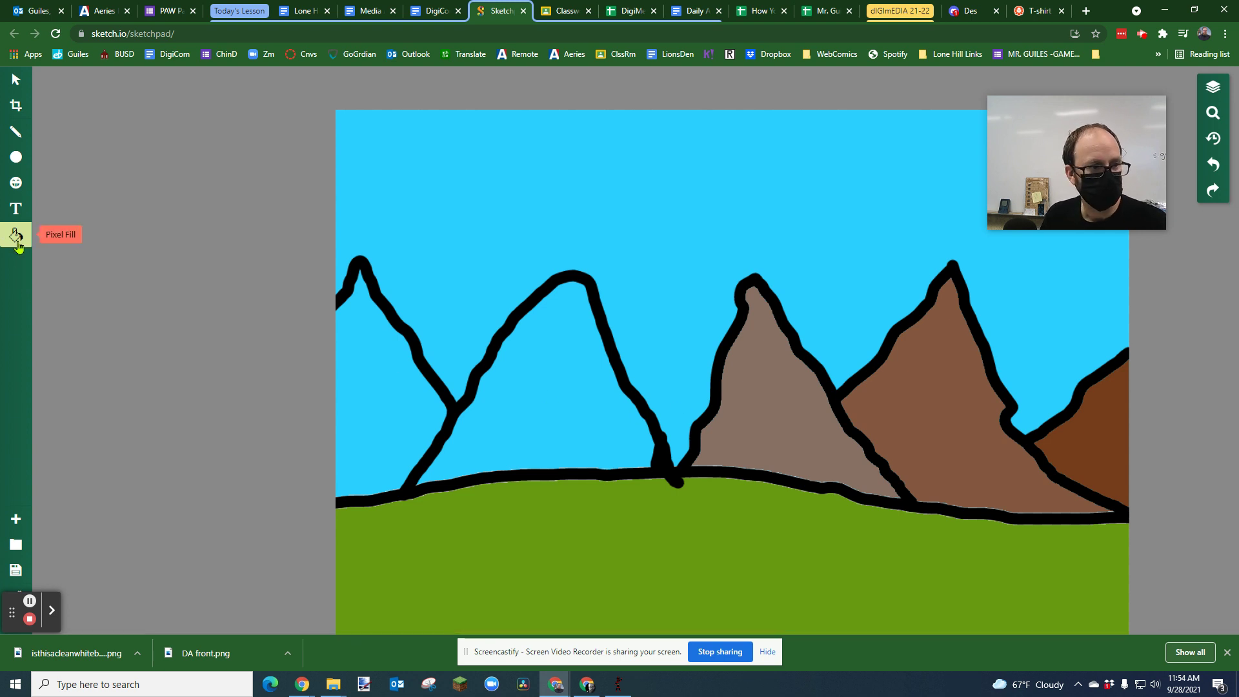
{"action": "left_click", "coordinate": [748, 386]}
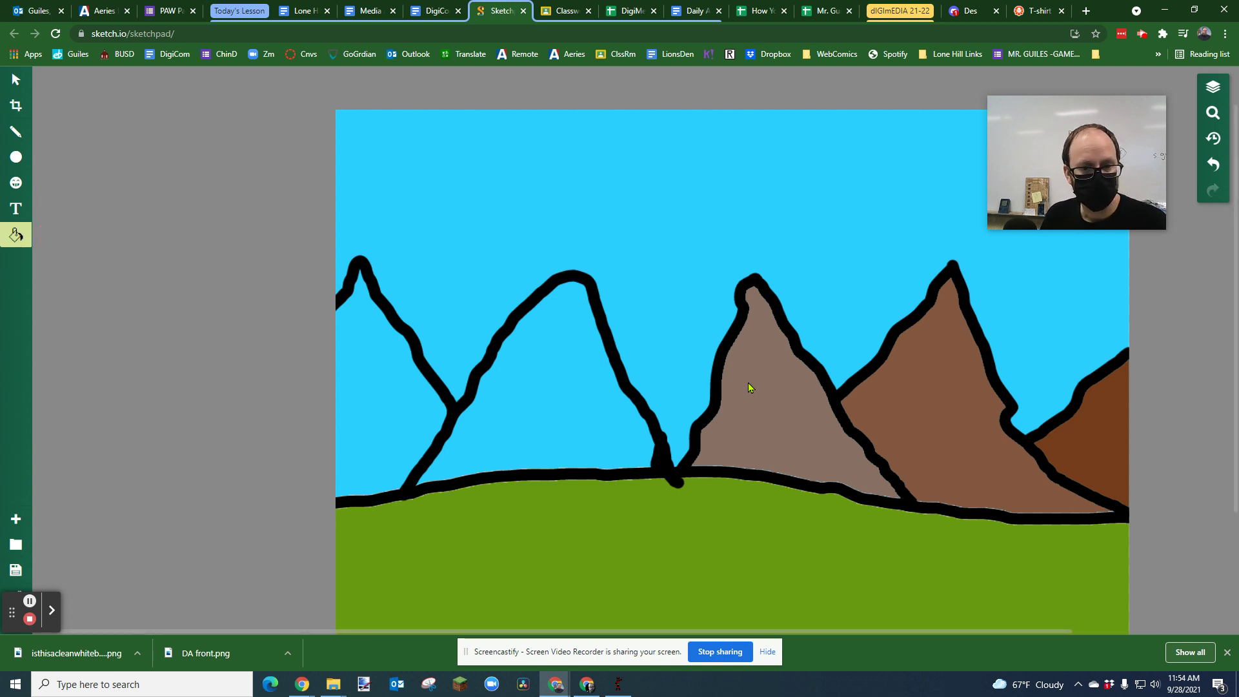
Change the Pixel Fill colour to a slightly lighter greyish brown and fill the second mountain from the left
{"action": "left_click", "coordinate": [16, 234]}
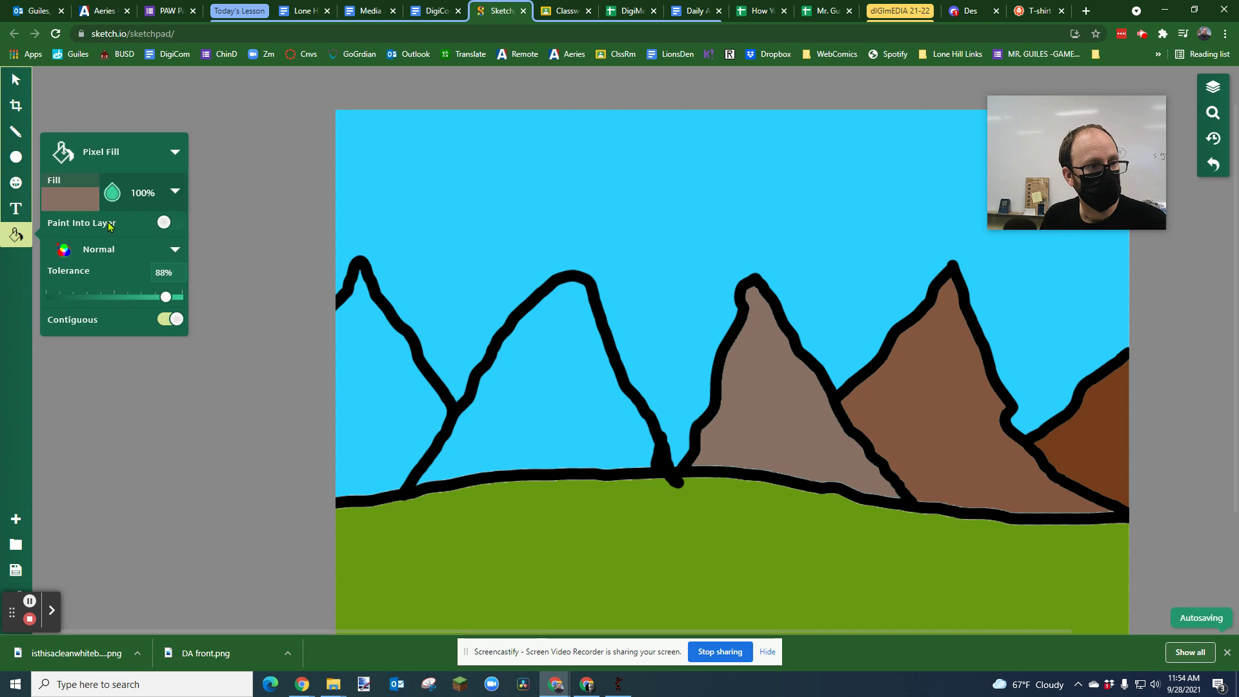
{"action": "left_click", "coordinate": [79, 207]}
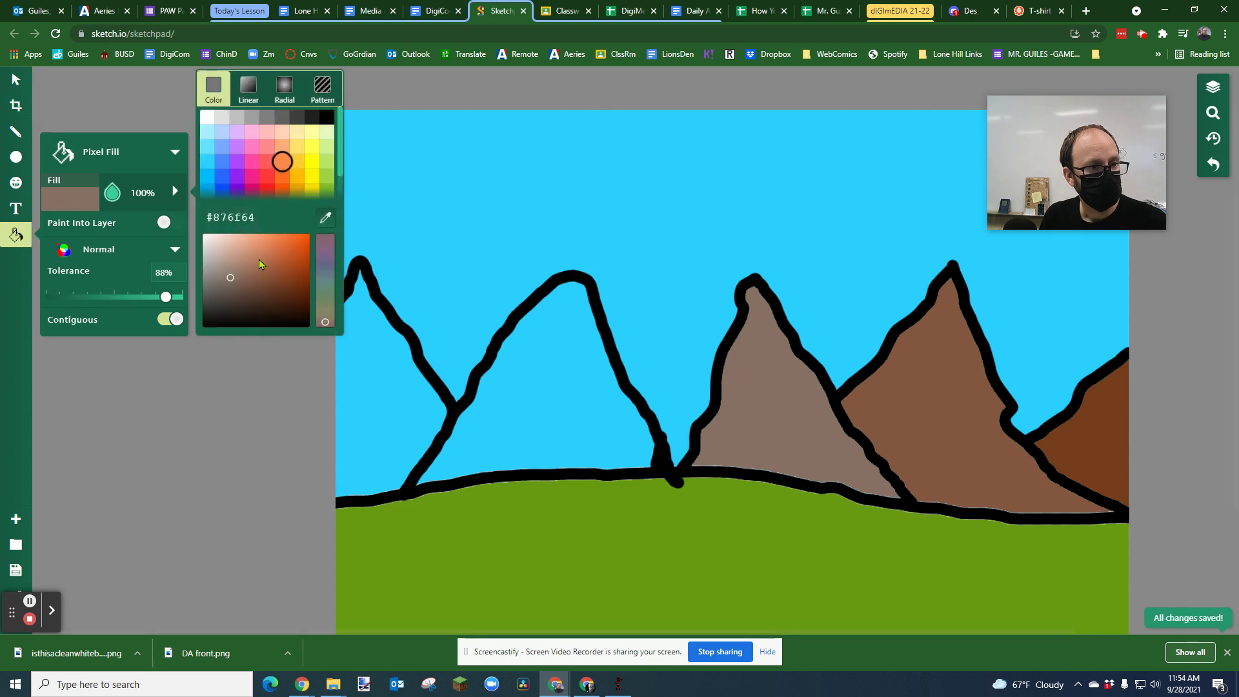
{"action": "left_click", "coordinate": [536, 371]}
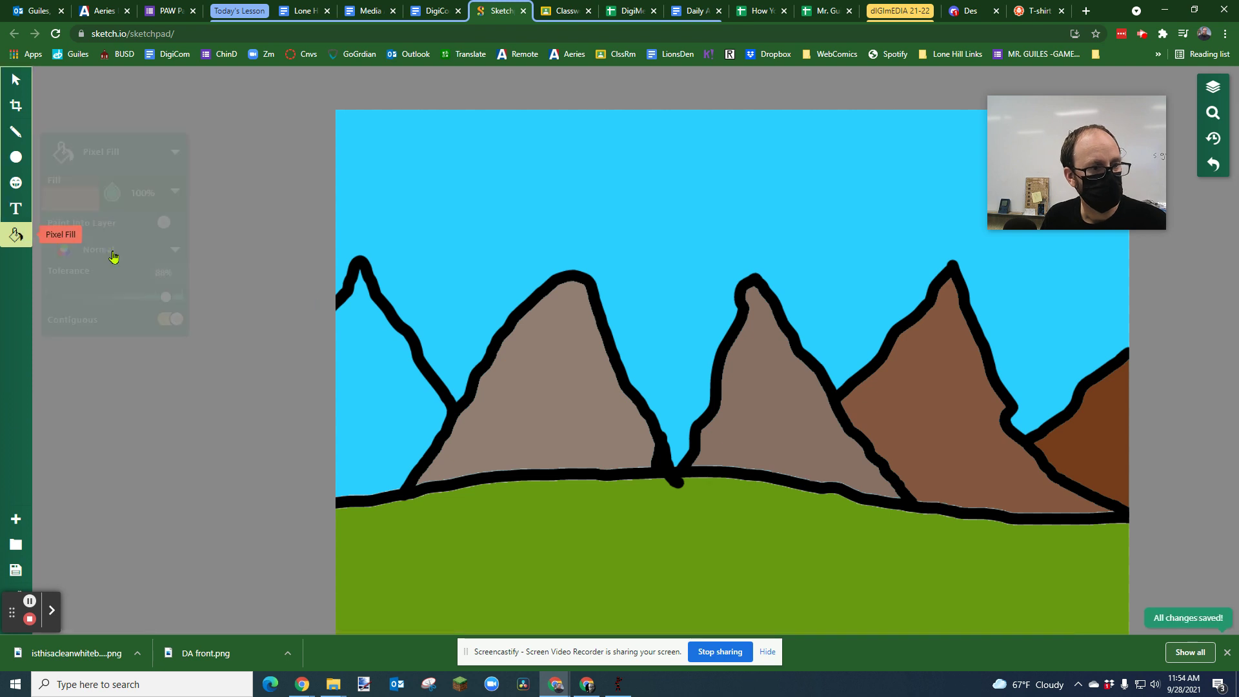
Shift the Pixel Fill colour to a slightly greyer brown and fill the leftmost mountain with it
{"action": "left_click", "coordinate": [15, 235]}
{"action": "left_click", "coordinate": [180, 194]}
{"action": "left_click_drag", "start_coordinate": [236, 277], "coordinate": [222, 274]}
{"action": "left_click", "coordinate": [378, 376]}
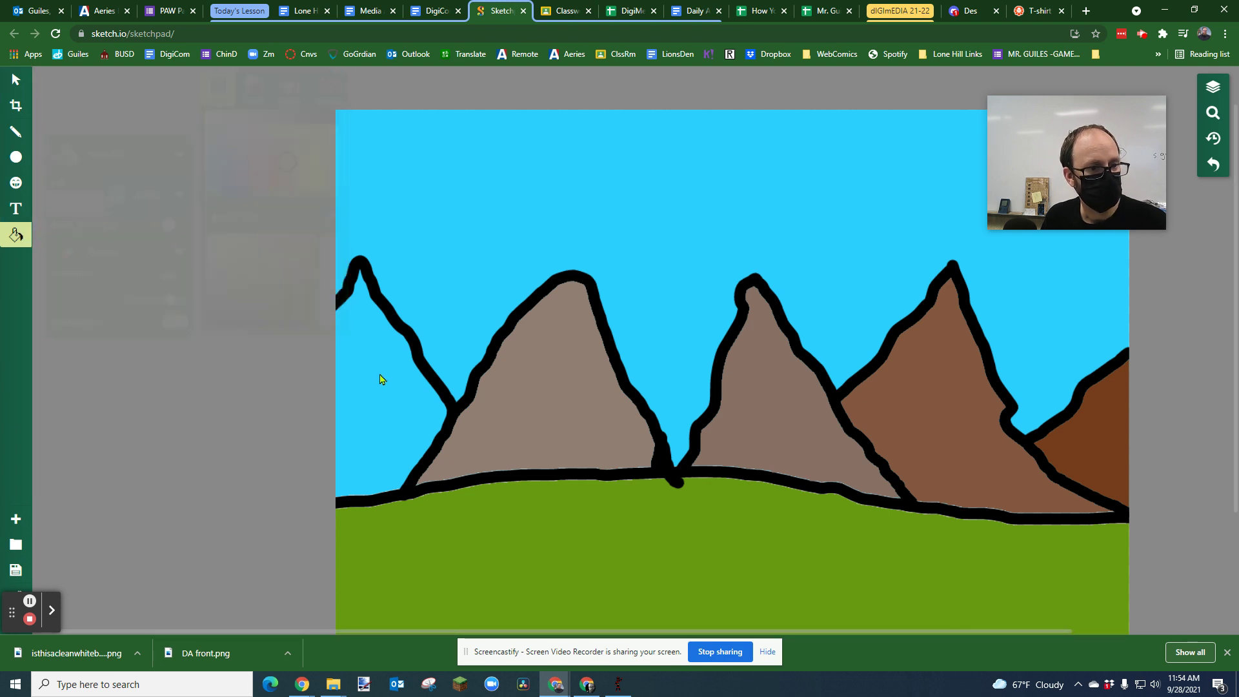
{"action": "left_click", "coordinate": [377, 376]}
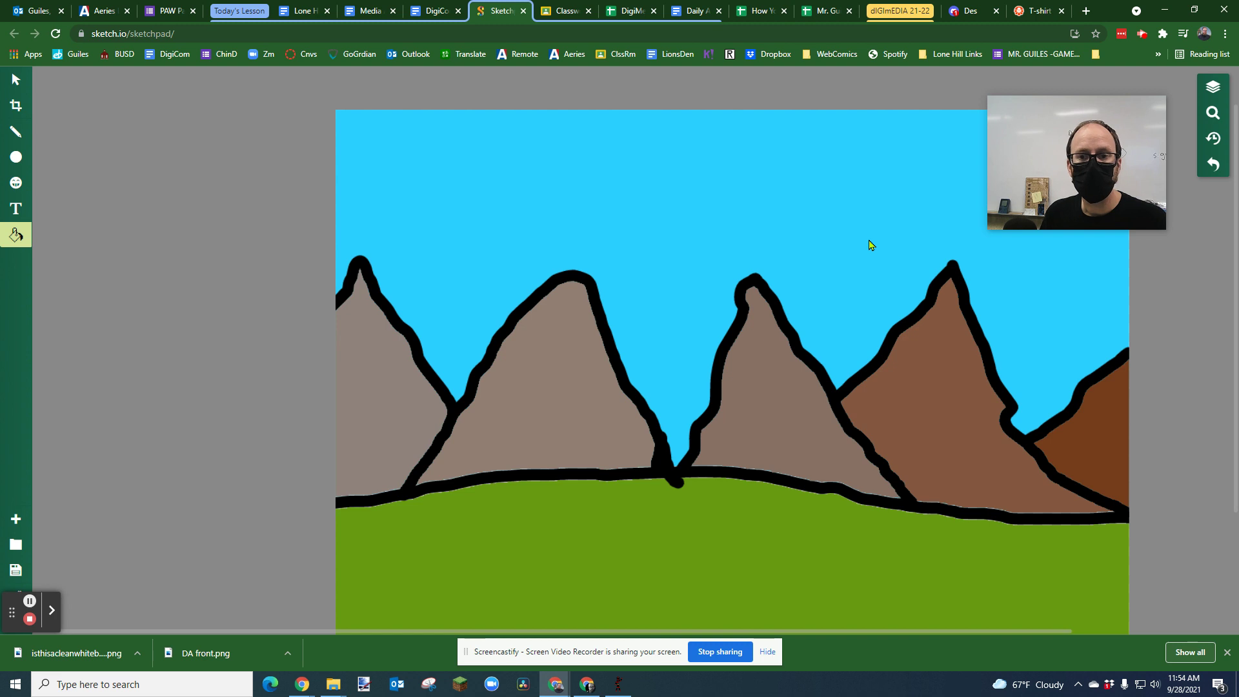
Draw a large sun above the leftmost mountains as a circle with the yellow-orange gradient fill and 2px black outline
{"action": "scroll", "coordinate": [868, 243], "scroll_direction": "up", "scroll_amount": 1}
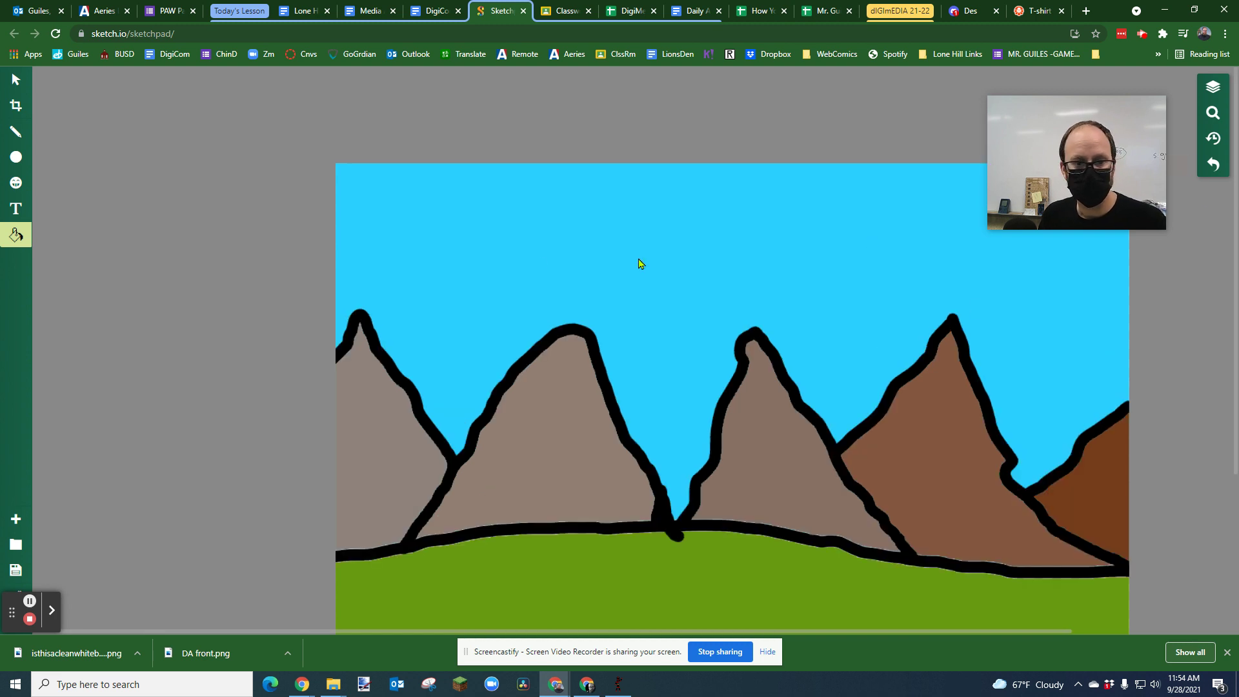
{"action": "scroll", "coordinate": [1235, 257], "scroll_direction": "down", "scroll_amount": 1}
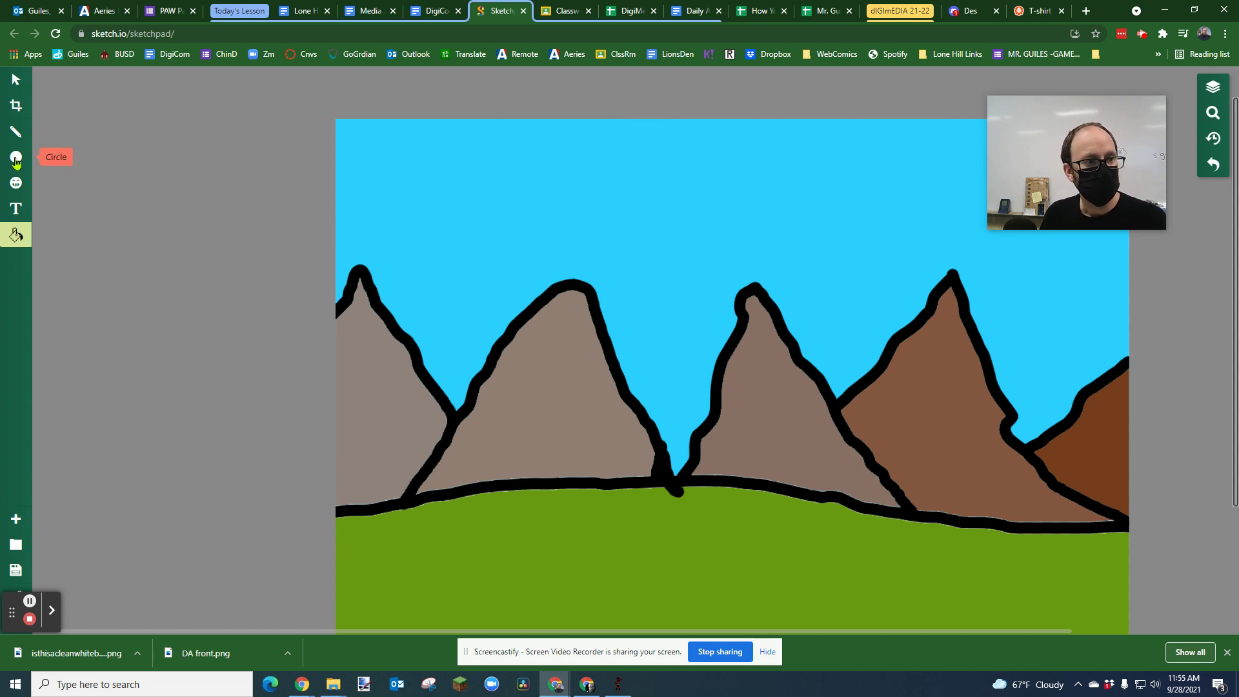
{"action": "left_click", "coordinate": [15, 157]}
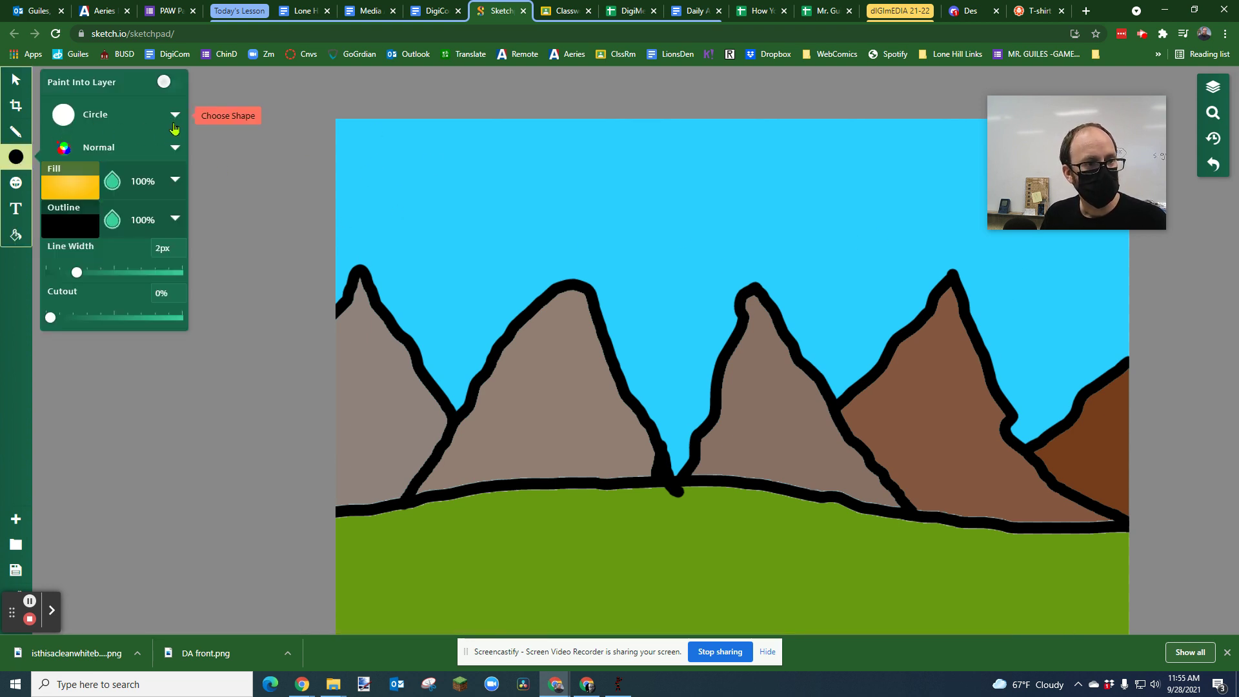
{"action": "left_click", "coordinate": [174, 117]}
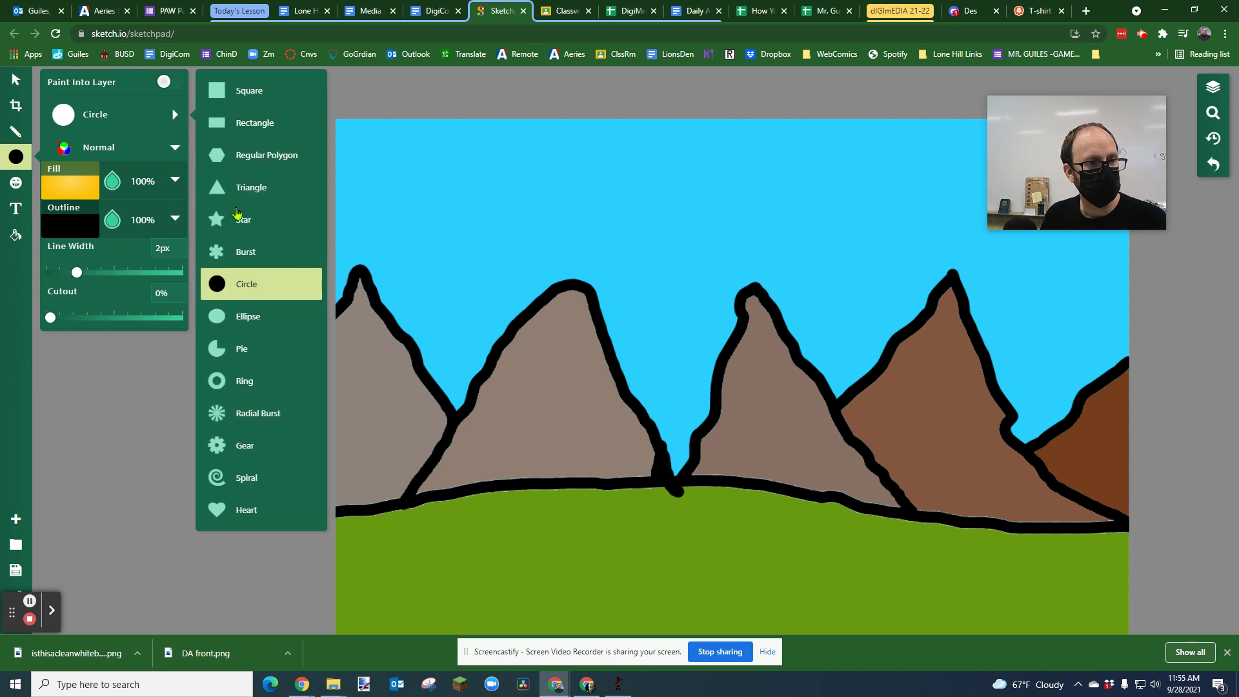
{"action": "left_click", "coordinate": [223, 285]}
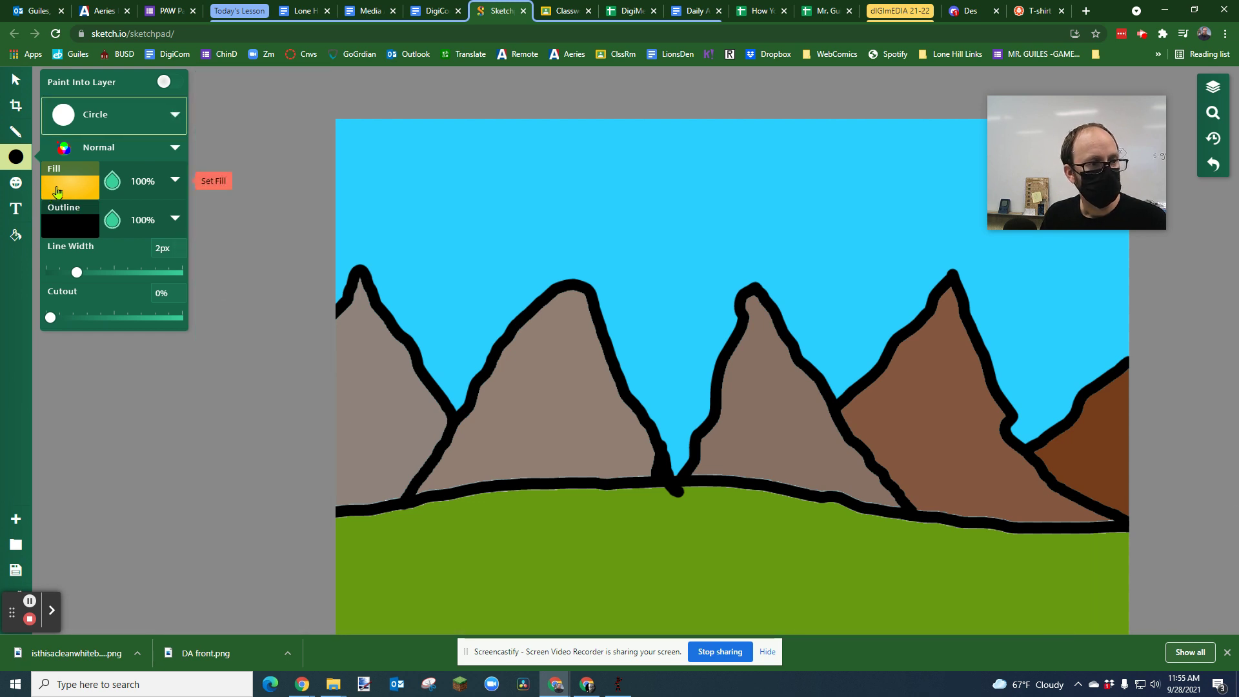
{"action": "mouse_move", "coordinate": [349, 183]}
{"action": "left_mouse_down"}
{"action": "mouse_move", "coordinate": [374, 172]}
{"action": "mouse_move", "coordinate": [422, 229]}
{"action": "mouse_move", "coordinate": [359, 166]}
{"action": "mouse_move", "coordinate": [444, 224]}
{"action": "mouse_move", "coordinate": [428, 210]}
{"action": "left_mouse_up"}
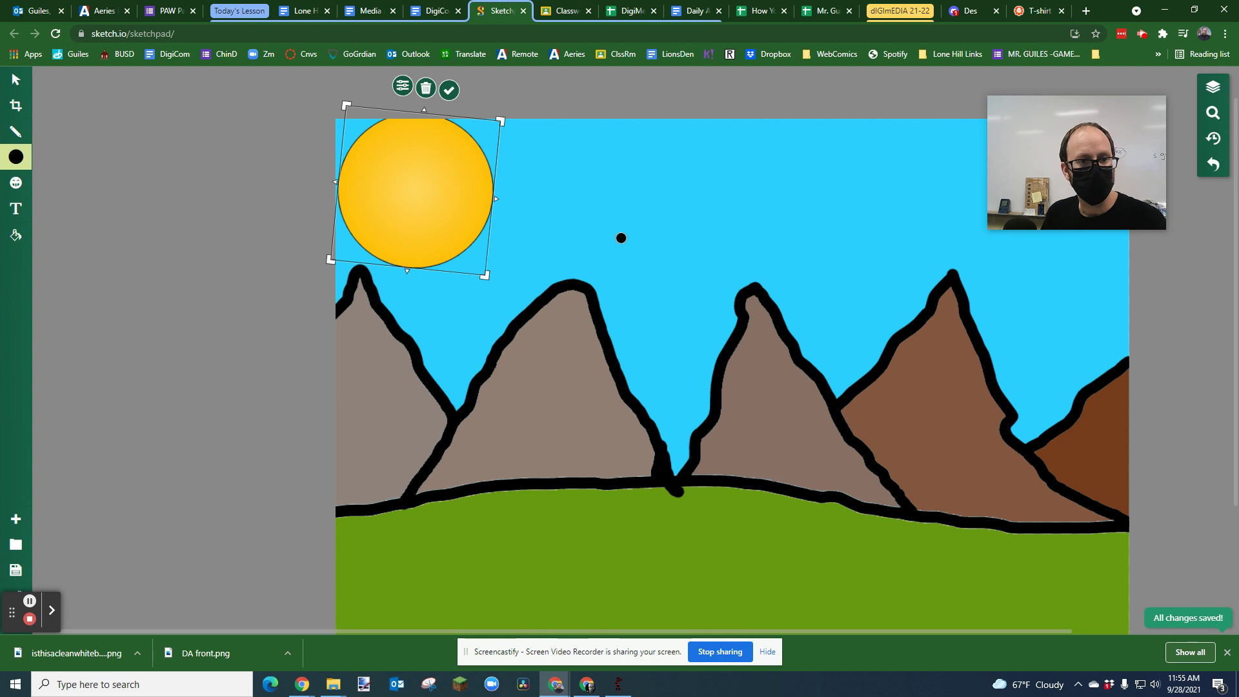
{"action": "left_click", "coordinate": [598, 228]}
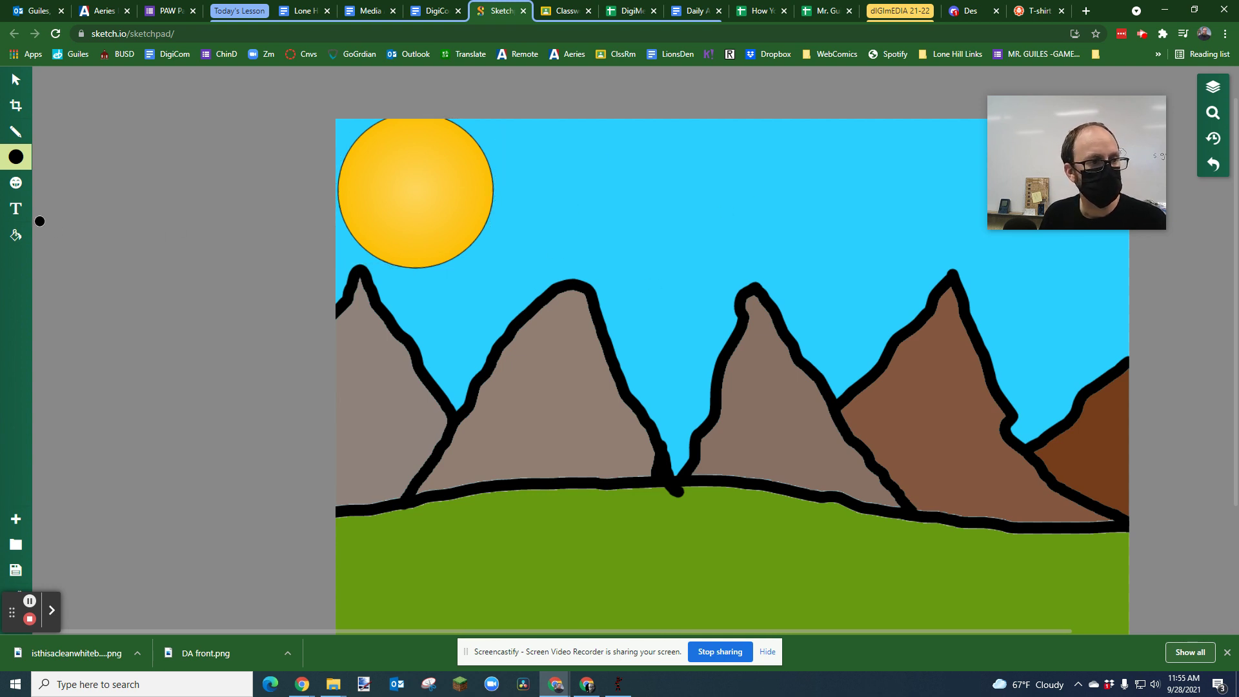
Try shading along the edges of the four leftmost mountains with the Web brush
{"action": "left_click", "coordinate": [16, 131]}
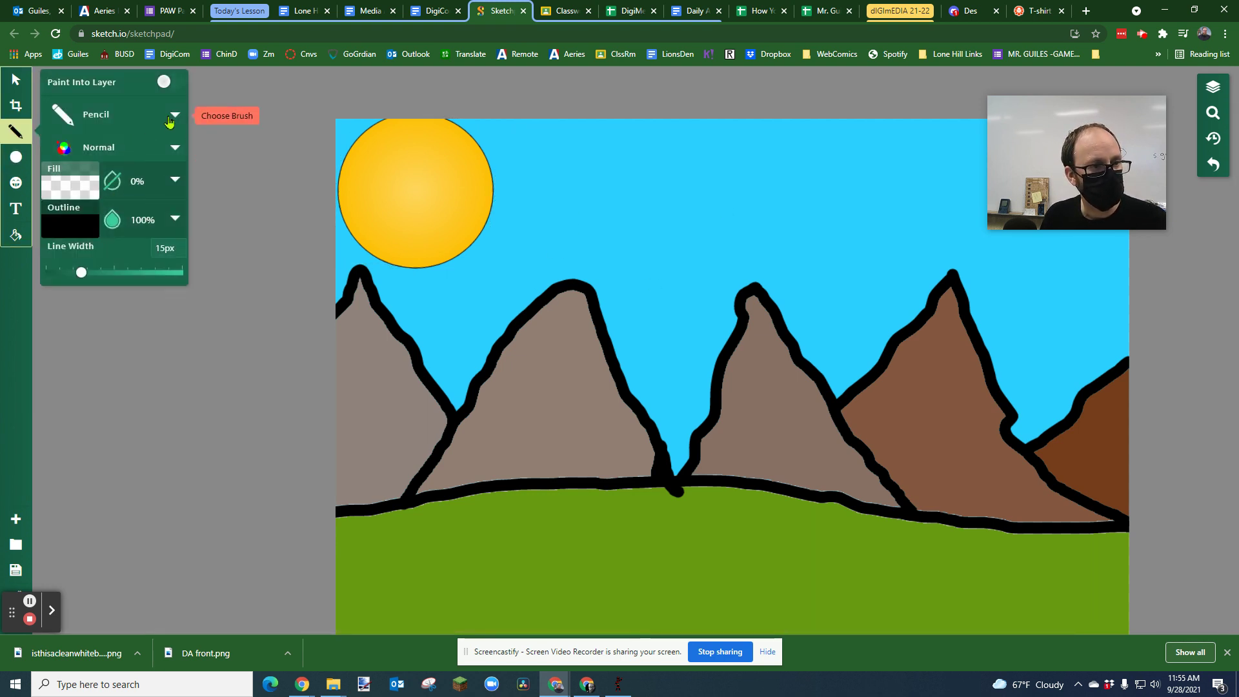
{"action": "left_click", "coordinate": [155, 115]}
{"action": "scroll", "coordinate": [268, 495], "scroll_direction": "down", "scroll_amount": 1}
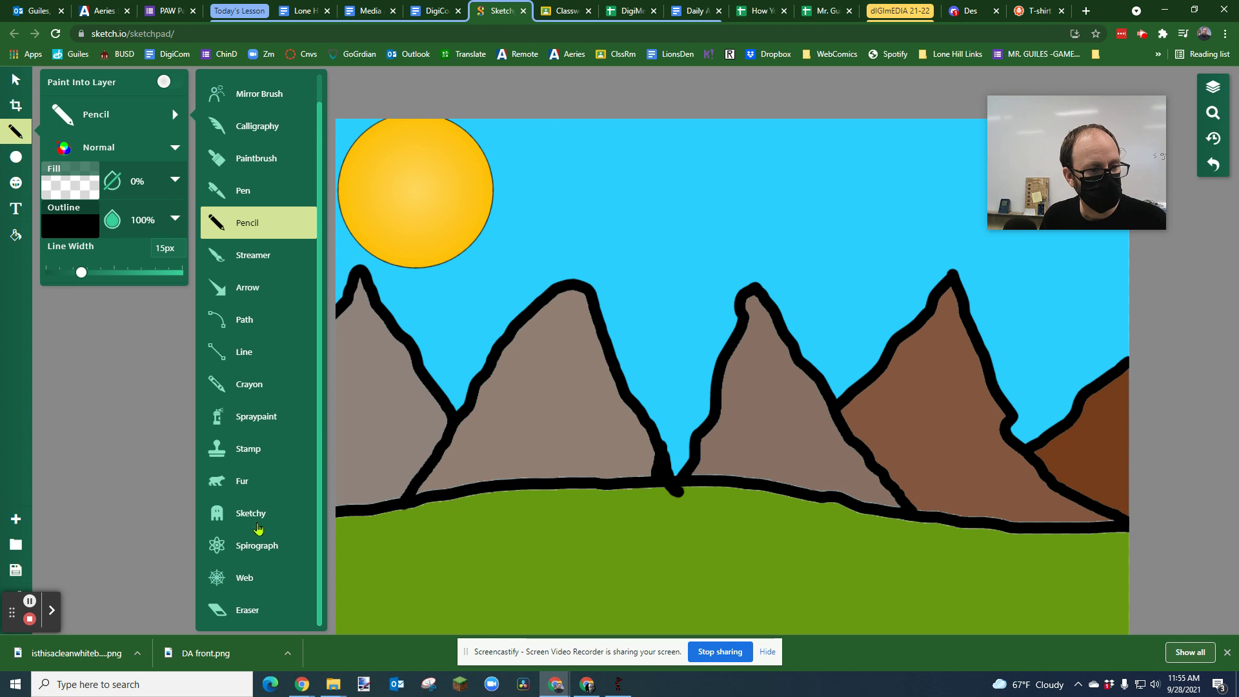
{"action": "left_click", "coordinate": [218, 577]}
{"action": "mouse_move", "coordinate": [554, 313]}
{"action": "left_mouse_down"}
{"action": "mouse_move", "coordinate": [575, 342]}
{"action": "mouse_move", "coordinate": [502, 362]}
{"action": "mouse_move", "coordinate": [460, 426]}
{"action": "mouse_move", "coordinate": [515, 347]}
{"action": "mouse_move", "coordinate": [425, 477]}
{"action": "mouse_move", "coordinate": [535, 342]}
{"action": "mouse_move", "coordinate": [507, 346]}
{"action": "left_mouse_up"}
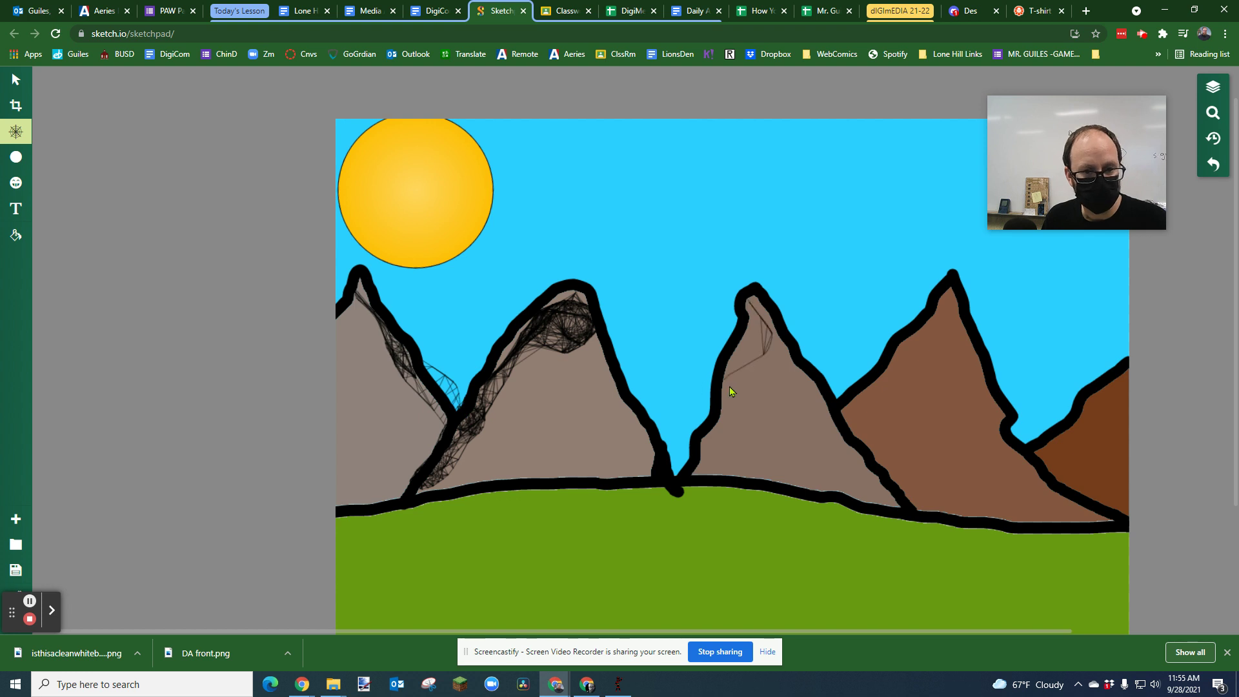
{"action": "mouse_move", "coordinate": [717, 385]}
{"action": "left_mouse_down"}
{"action": "mouse_move", "coordinate": [753, 305]}
{"action": "mouse_move", "coordinate": [698, 470]}
{"action": "left_mouse_up"}
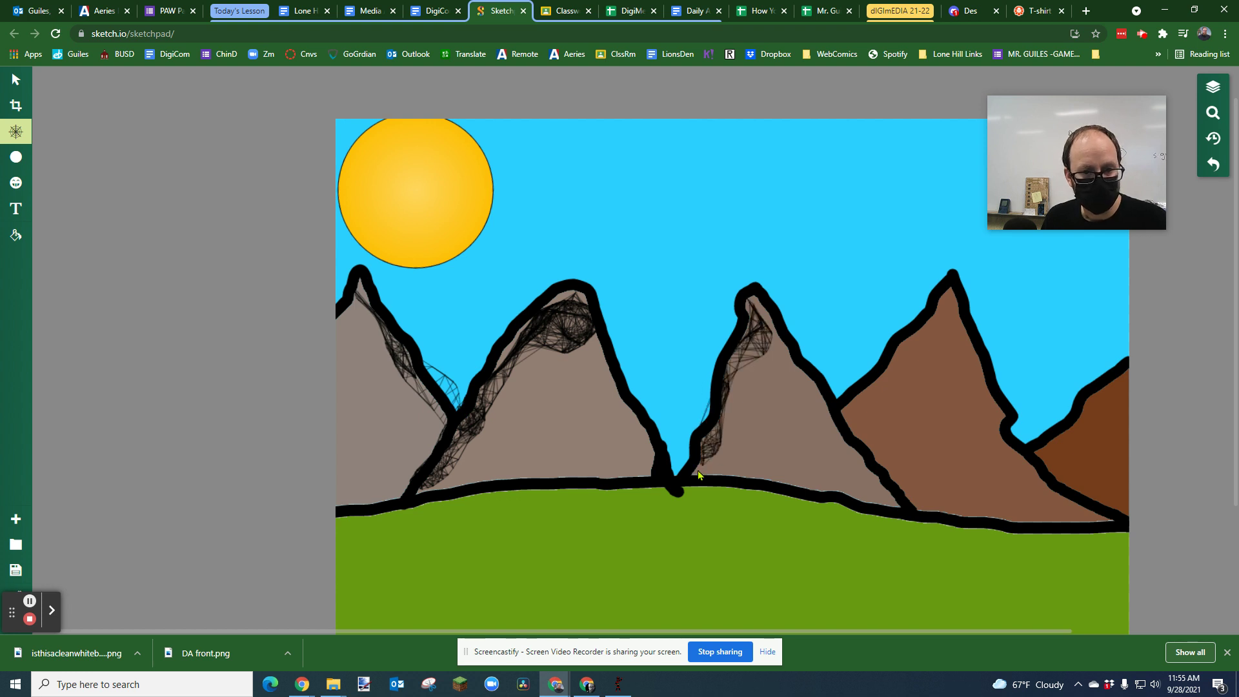
{"action": "left_click_drag", "start_coordinate": [846, 416], "coordinate": [912, 345]}
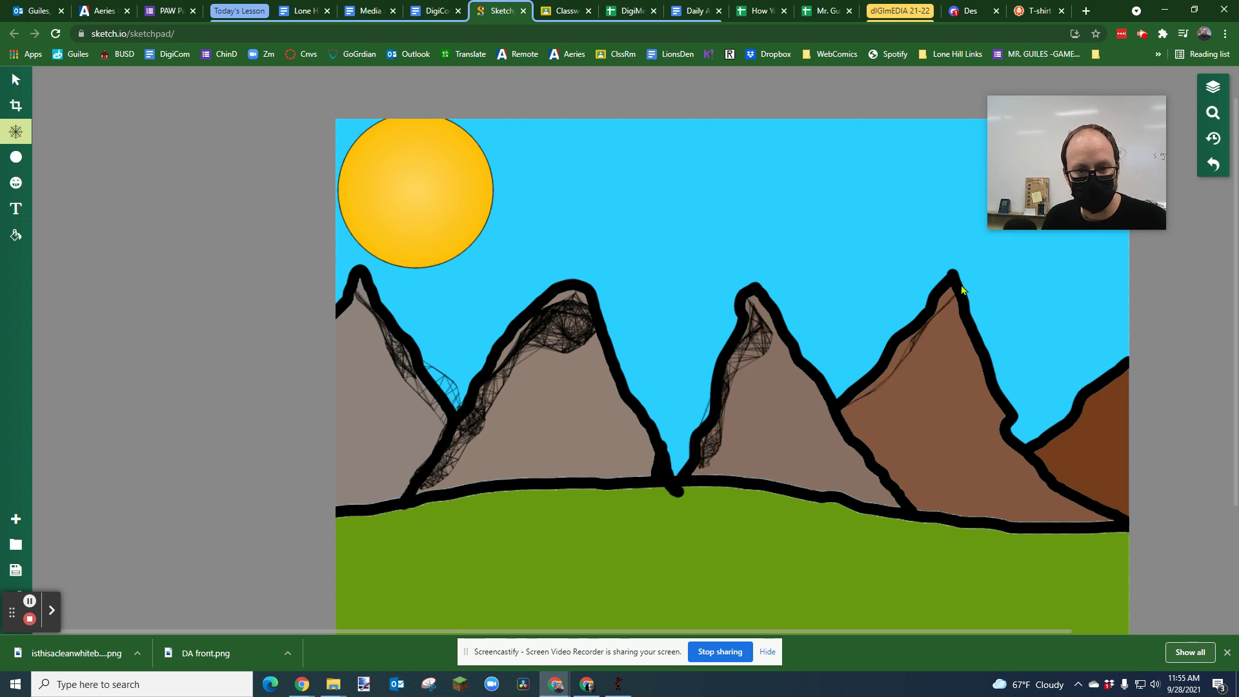
Undo all the Web brush shading on the mountains
{"action": "key", "text": "ctrl+z"}
{"action": "key", "text": "ctrl+z"}
{"action": "key", "text": "ctrl+z"}
{"action": "key", "text": "ctrl+z"}
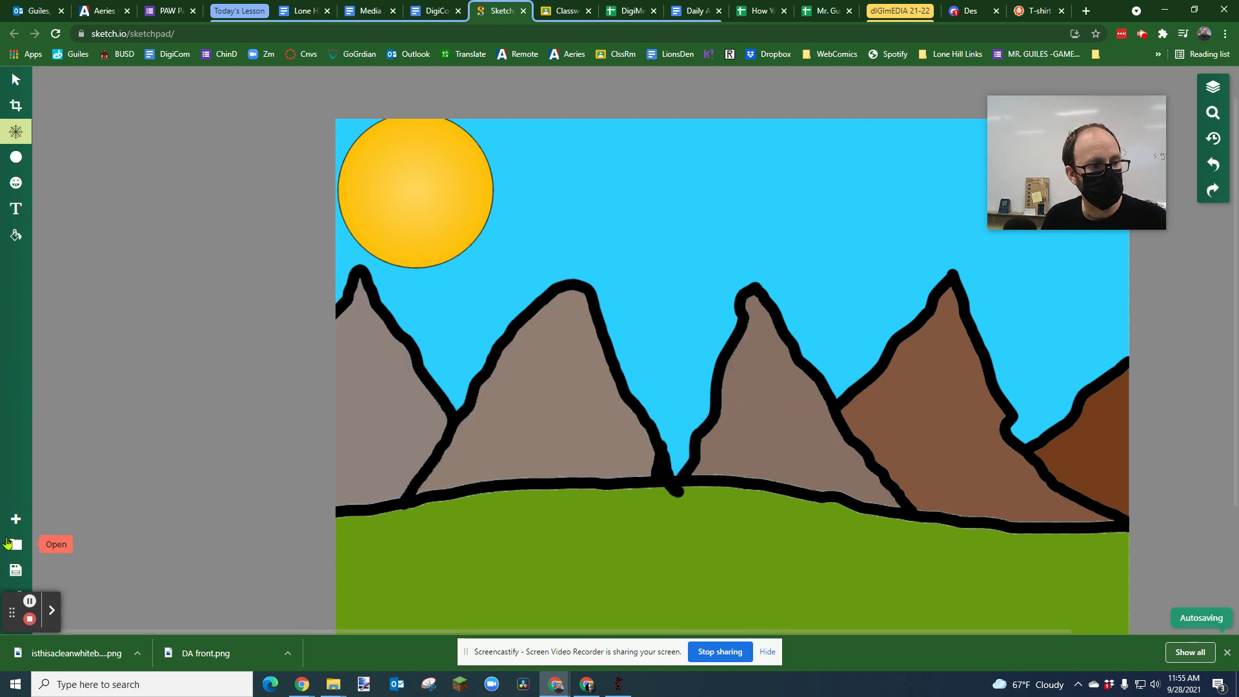
Export the drawing as a JPEG image and save it to the Desktop as Mountain BG2
{"action": "left_click", "coordinate": [12, 612]}
{"action": "left_click_drag", "start_coordinate": [12, 613], "coordinate": [137, 611]}
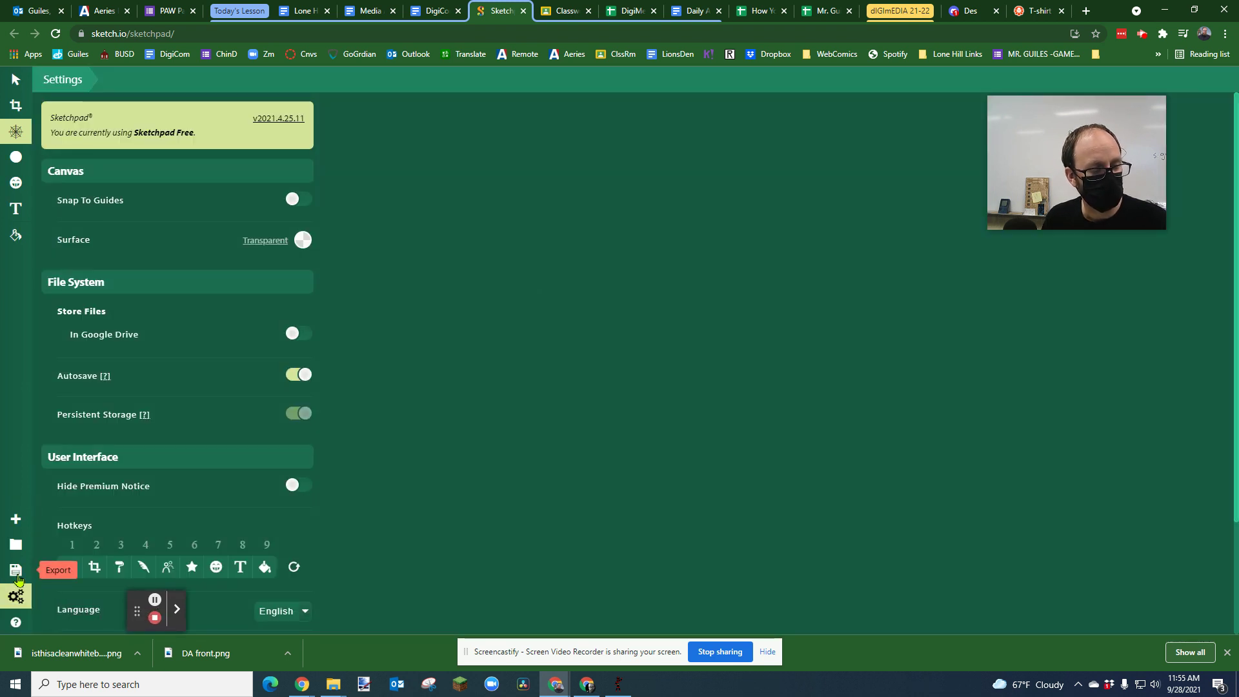
{"action": "left_click", "coordinate": [18, 574]}
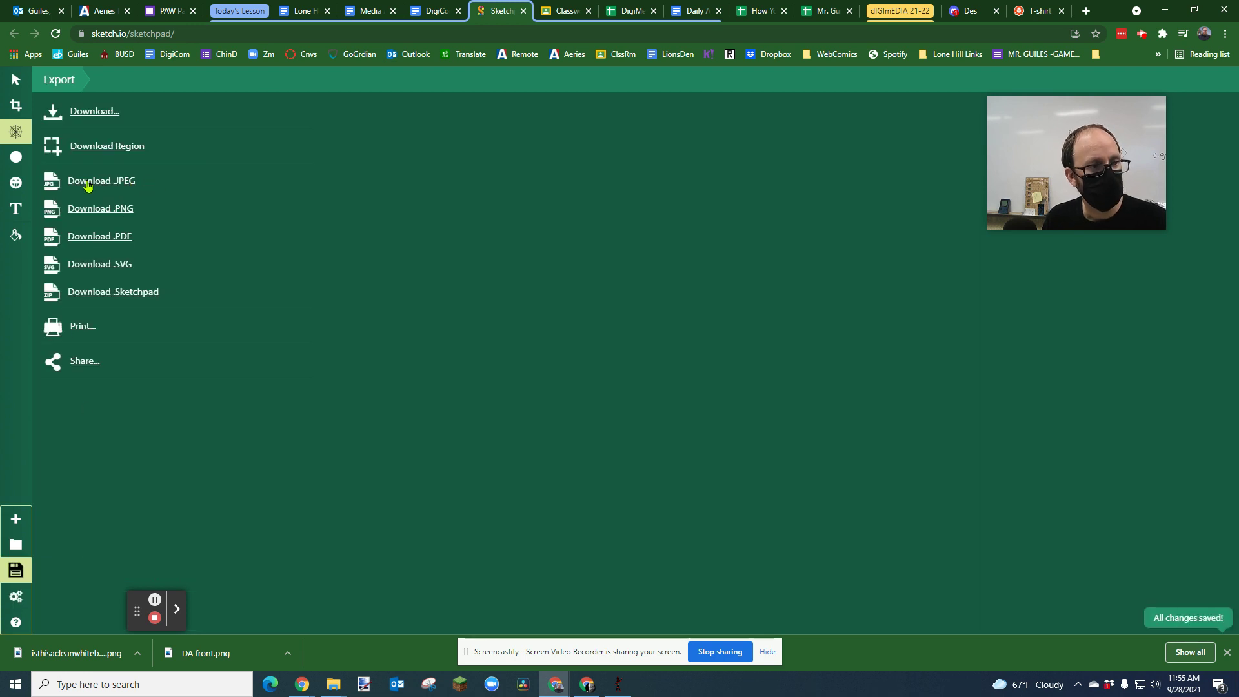
{"action": "left_click", "coordinate": [112, 191]}
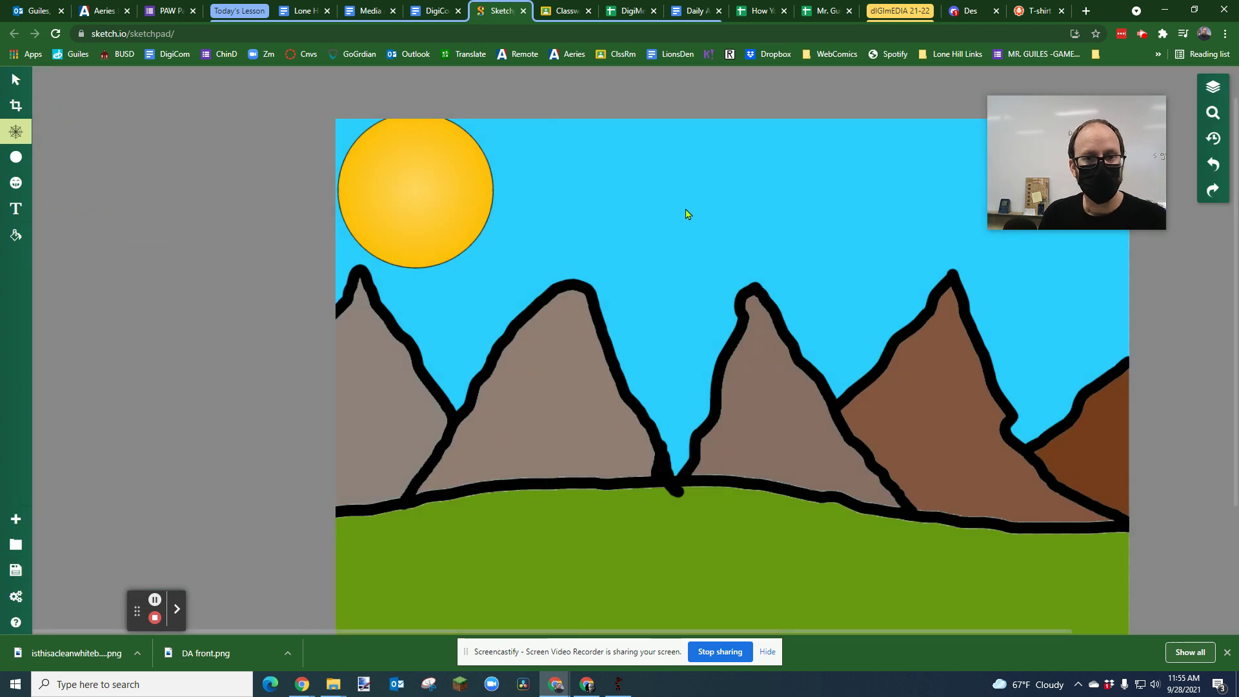
{"action": "left_click_drag", "start_coordinate": [303, 16], "coordinate": [662, 100]}
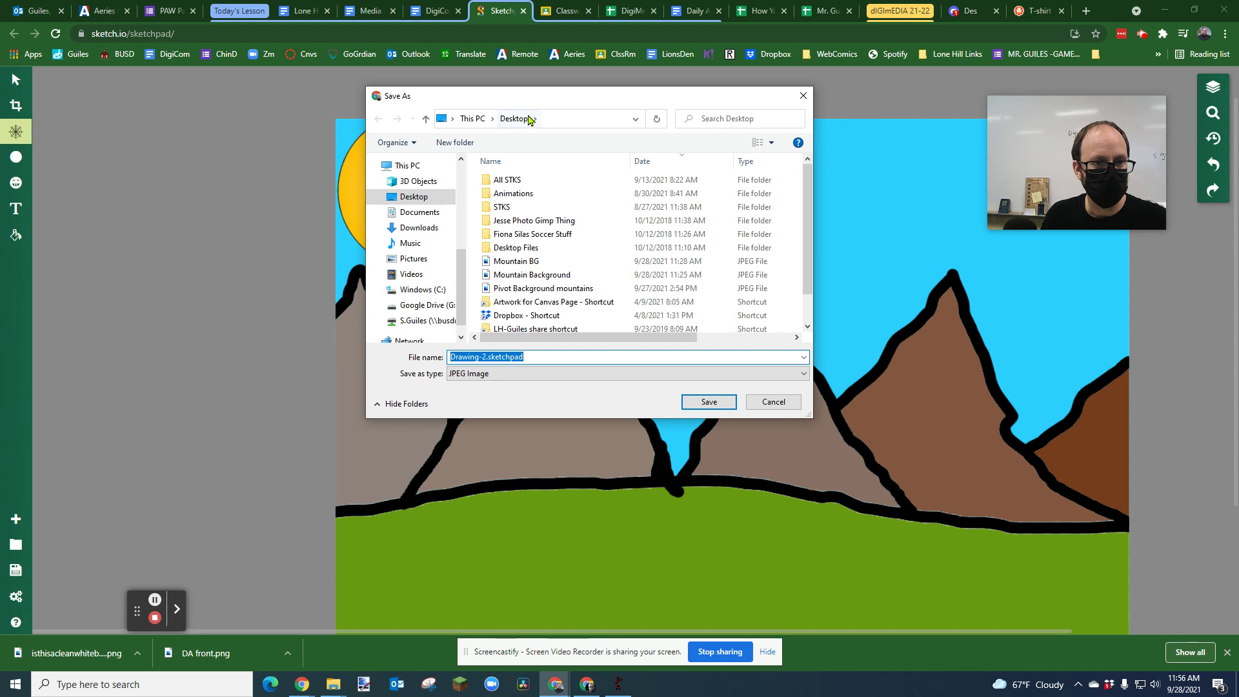
{"action": "type", "text": "Mou"}
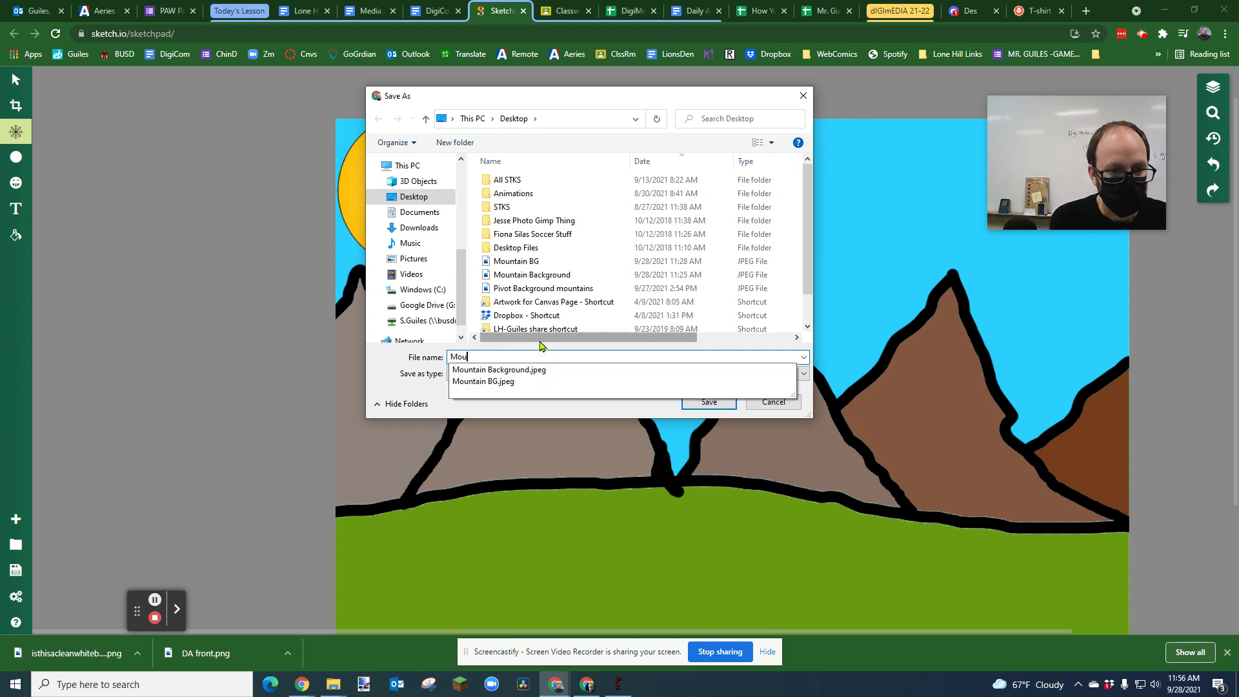
{"action": "type", "text": "ntain BG"}
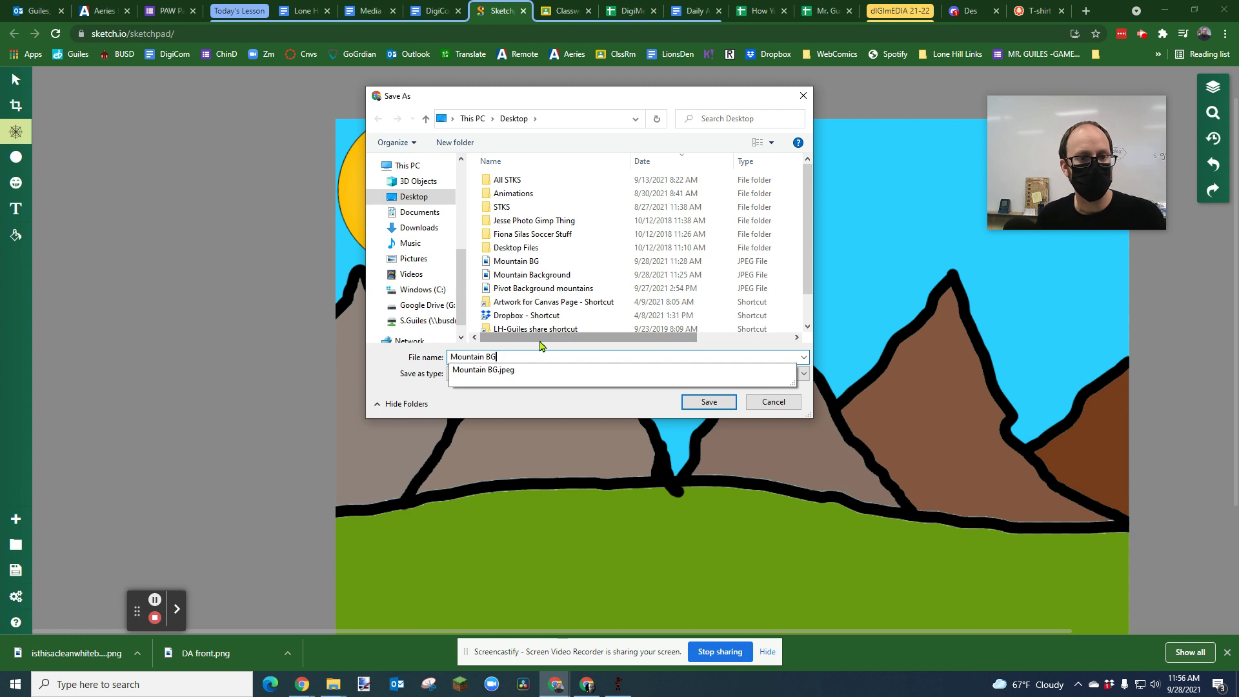
{"action": "type", "text": "2"}
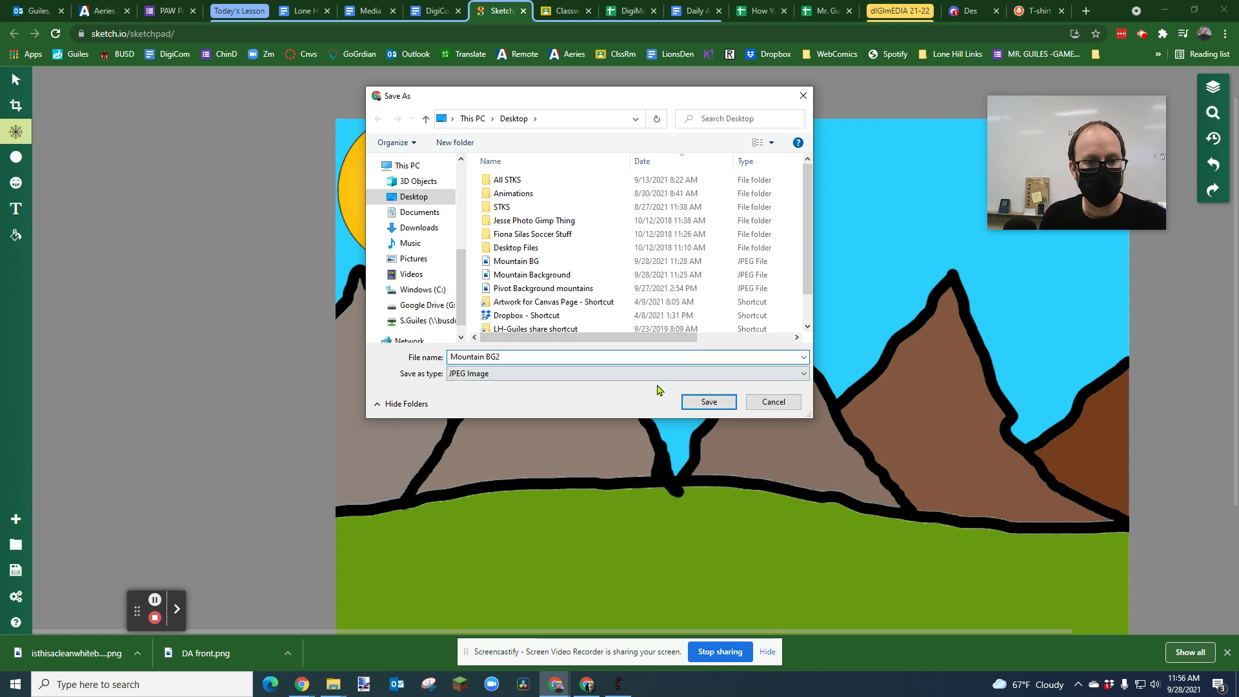
{"action": "left_click", "coordinate": [709, 402]}
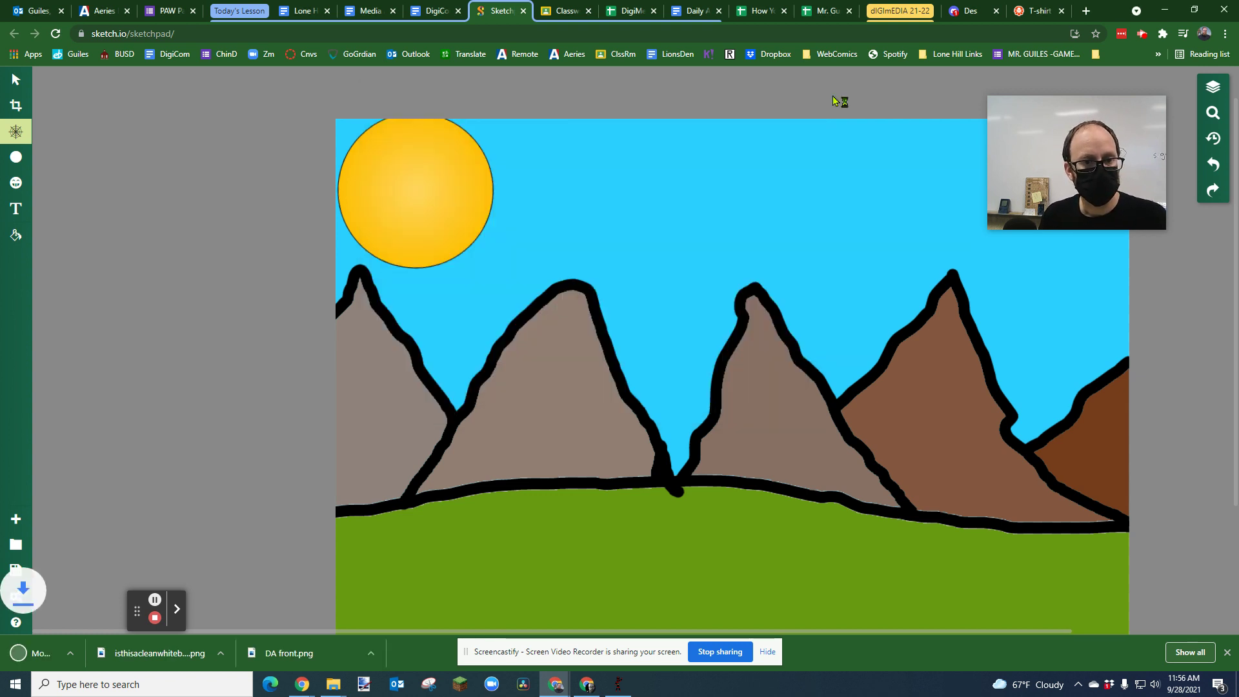
Clear the browser windows off the desktop, launch Pivot Animator v5, and maximise its window
{"action": "left_click", "coordinate": [1164, 11]}
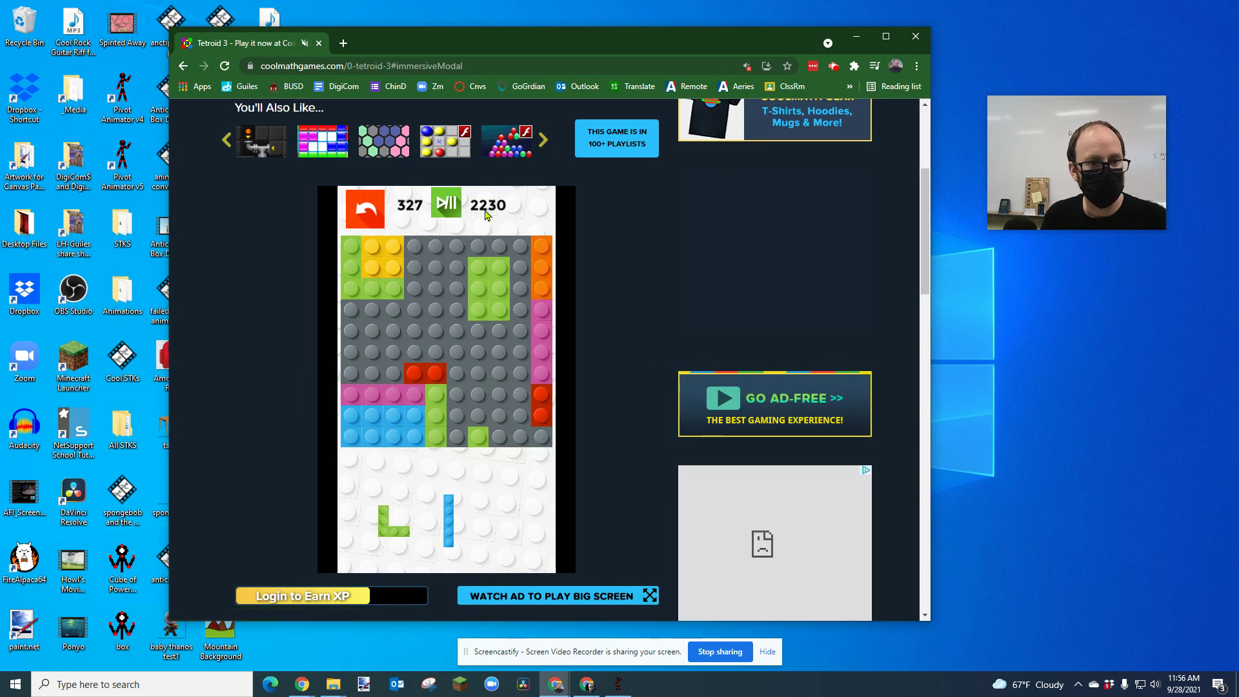
{"action": "left_click_drag", "start_coordinate": [692, 46], "coordinate": [783, 42]}
{"action": "left_click", "coordinate": [947, 31]}
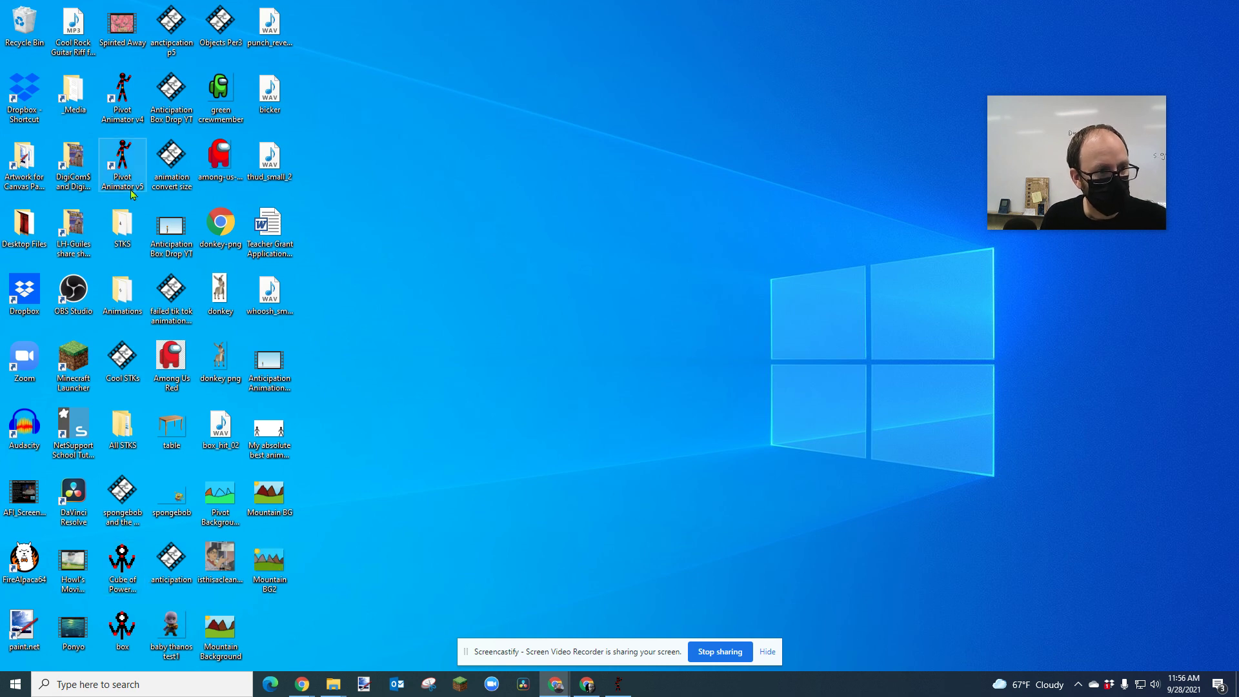
{"action": "double_click", "coordinate": [122, 165]}
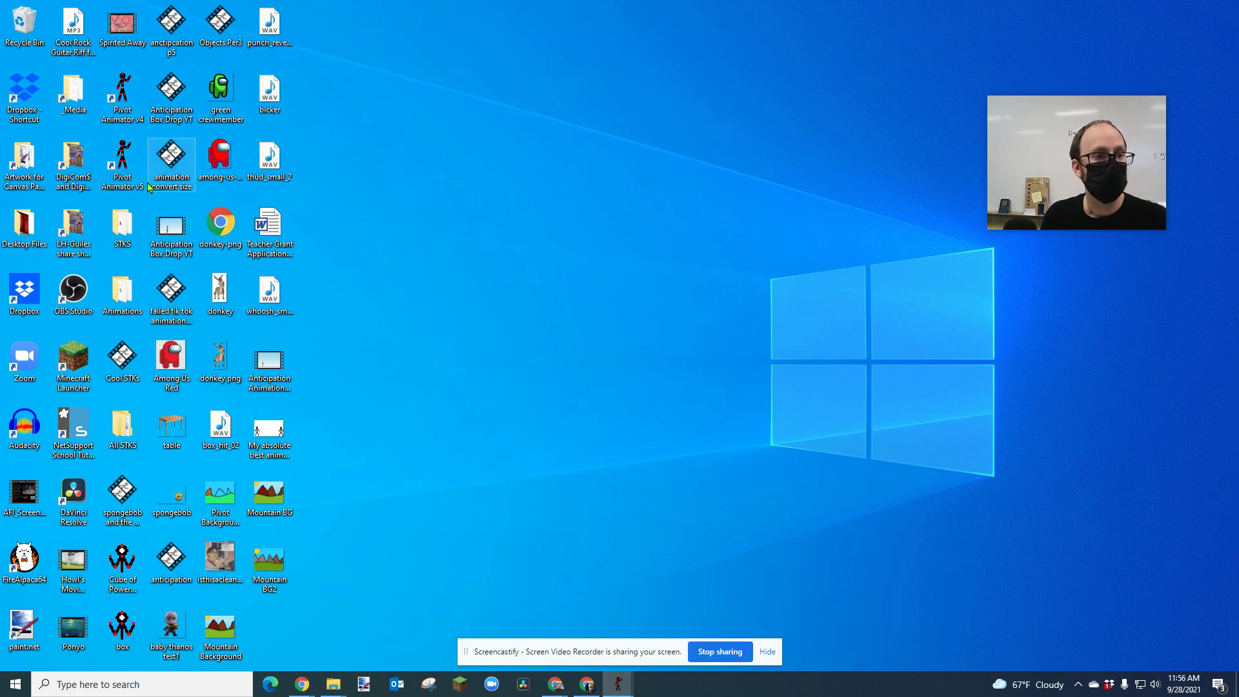
{"action": "left_click_drag", "start_coordinate": [588, 155], "coordinate": [642, 115]}
{"action": "left_click", "coordinate": [418, 118]}
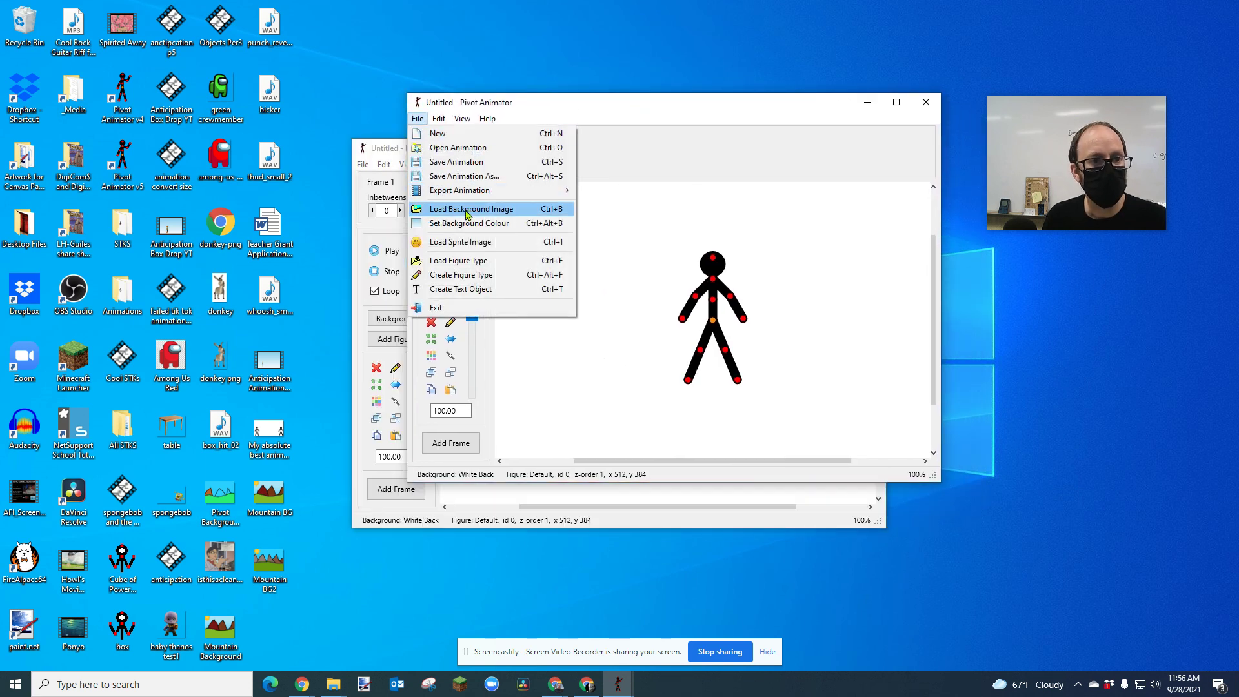
{"action": "left_click", "coordinate": [897, 101]}
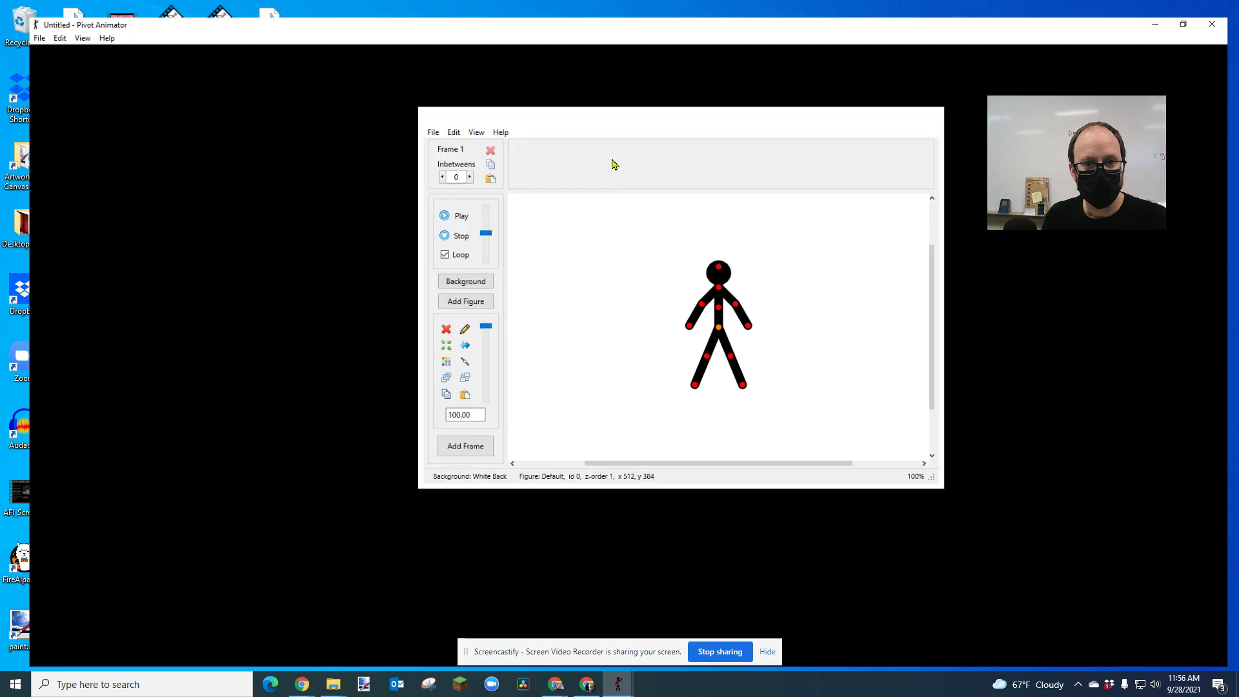
Load the Mountain BG2 image from the Desktop as the animation's background
{"action": "left_click", "coordinate": [12, 21]}
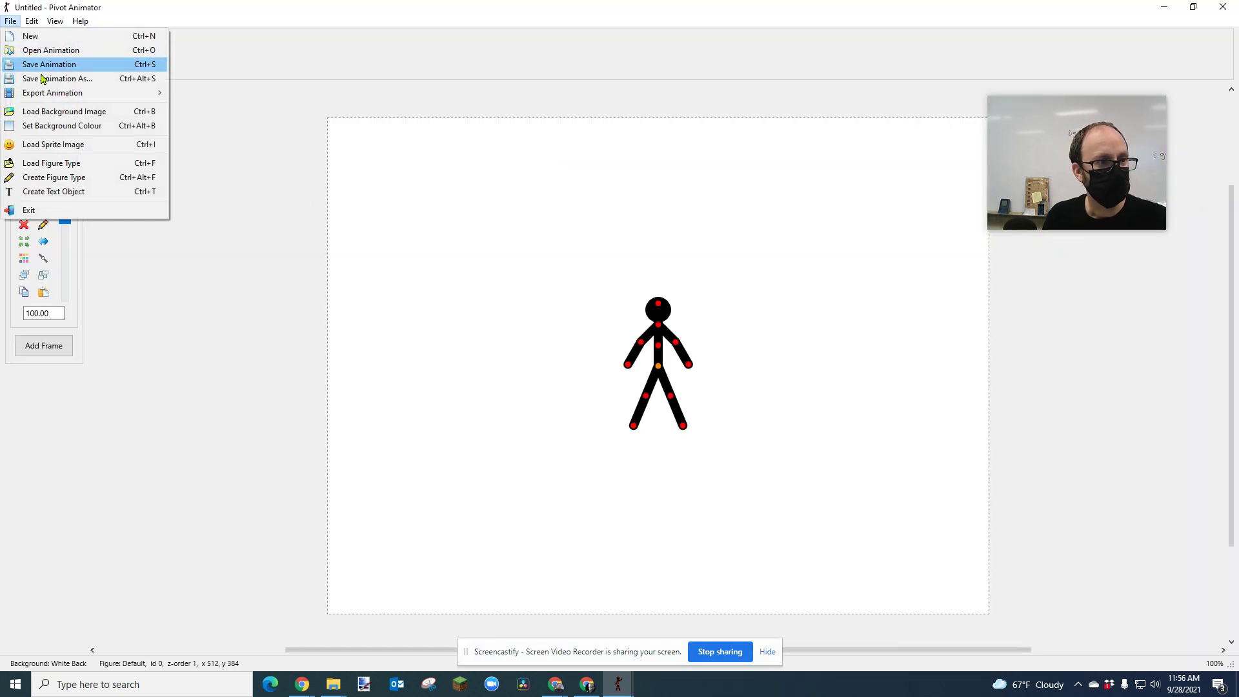
{"action": "left_click", "coordinate": [53, 111]}
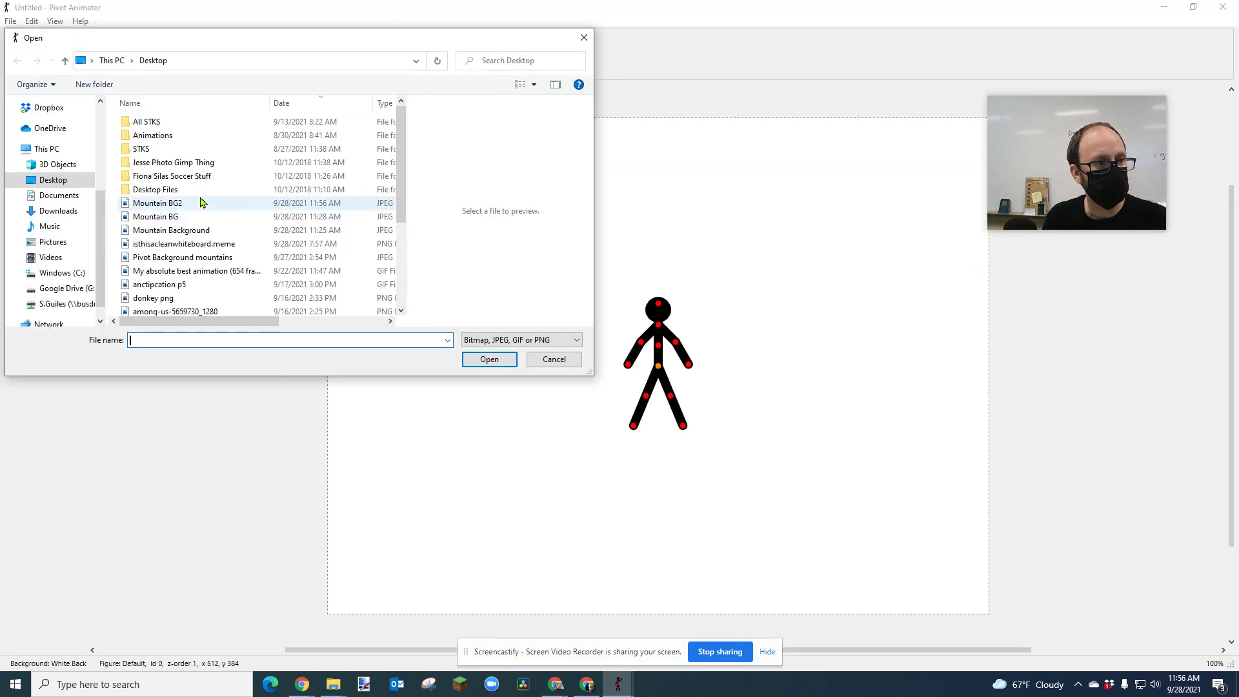
{"action": "left_click", "coordinate": [159, 203]}
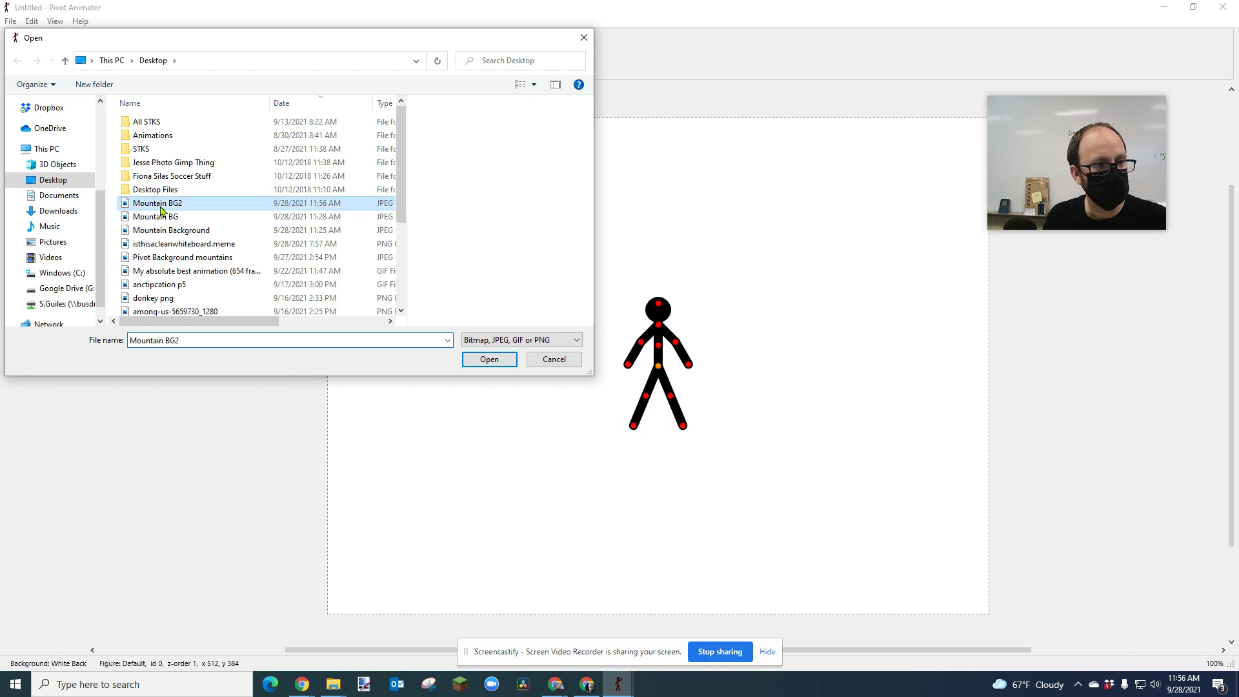
{"action": "left_click", "coordinate": [491, 357]}
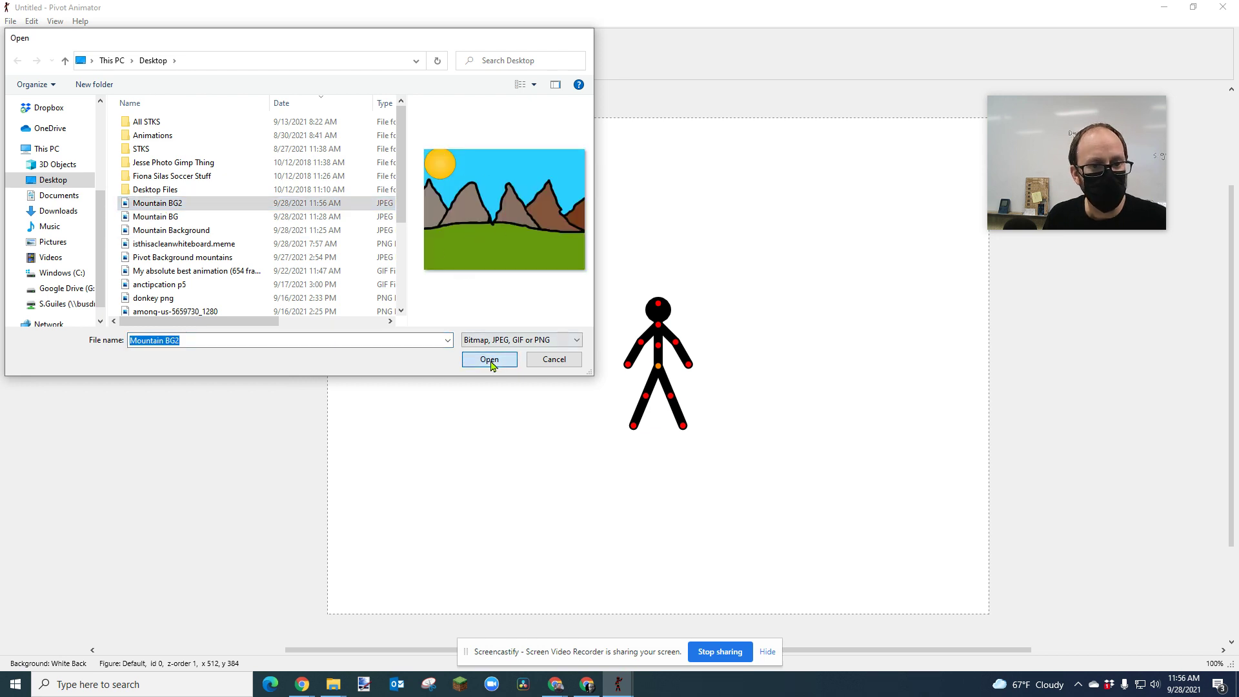
Set the animation's height to 500 in the options and apply the change
{"action": "left_click", "coordinate": [31, 21]}
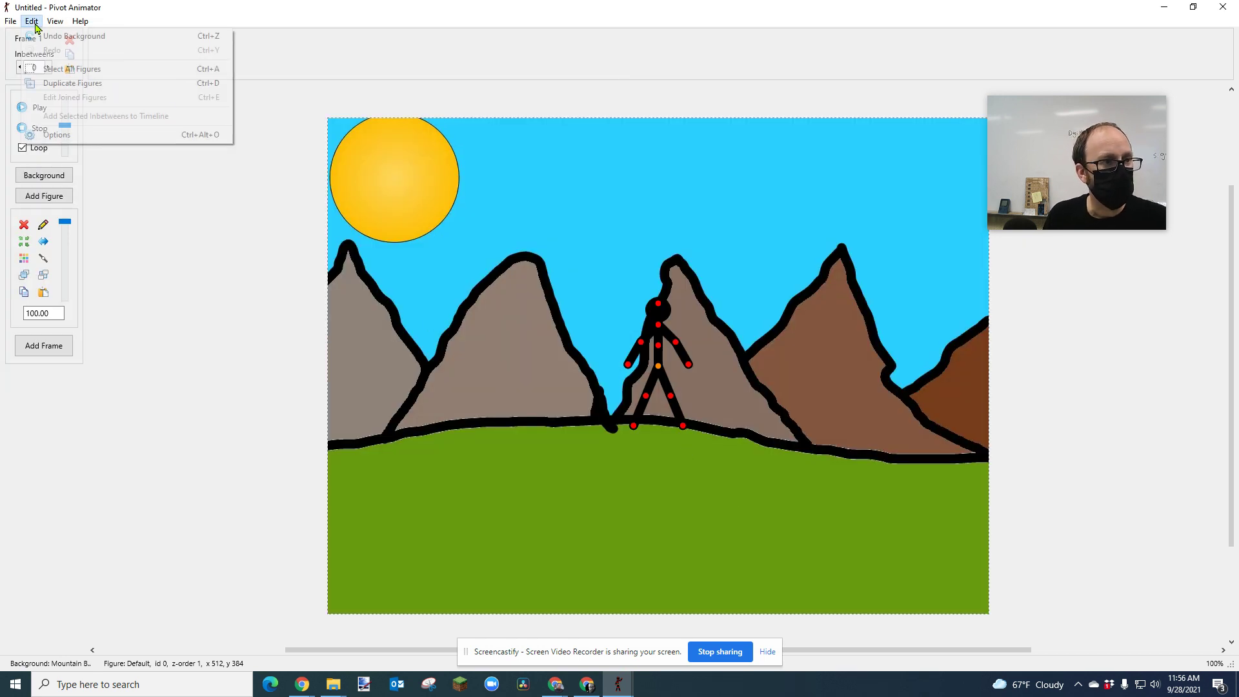
{"action": "left_click", "coordinate": [82, 134]}
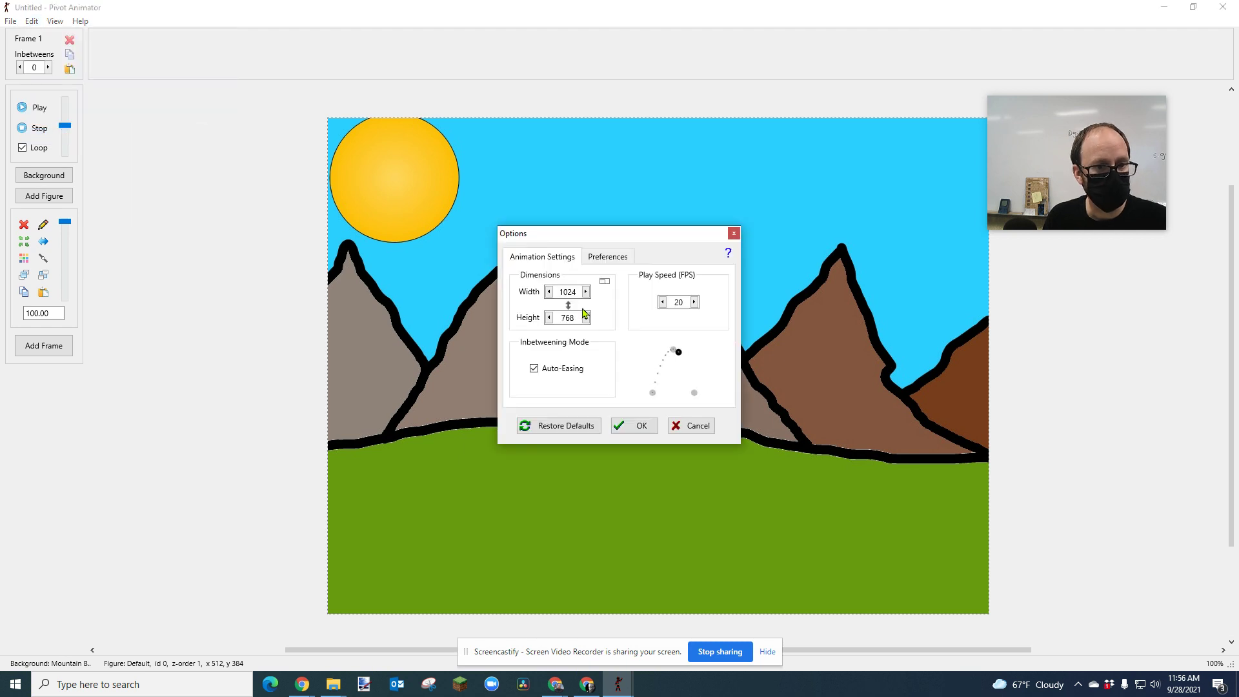
{"action": "left_click_drag", "start_coordinate": [556, 319], "coordinate": [576, 323]}
{"action": "type", "text": "7"}
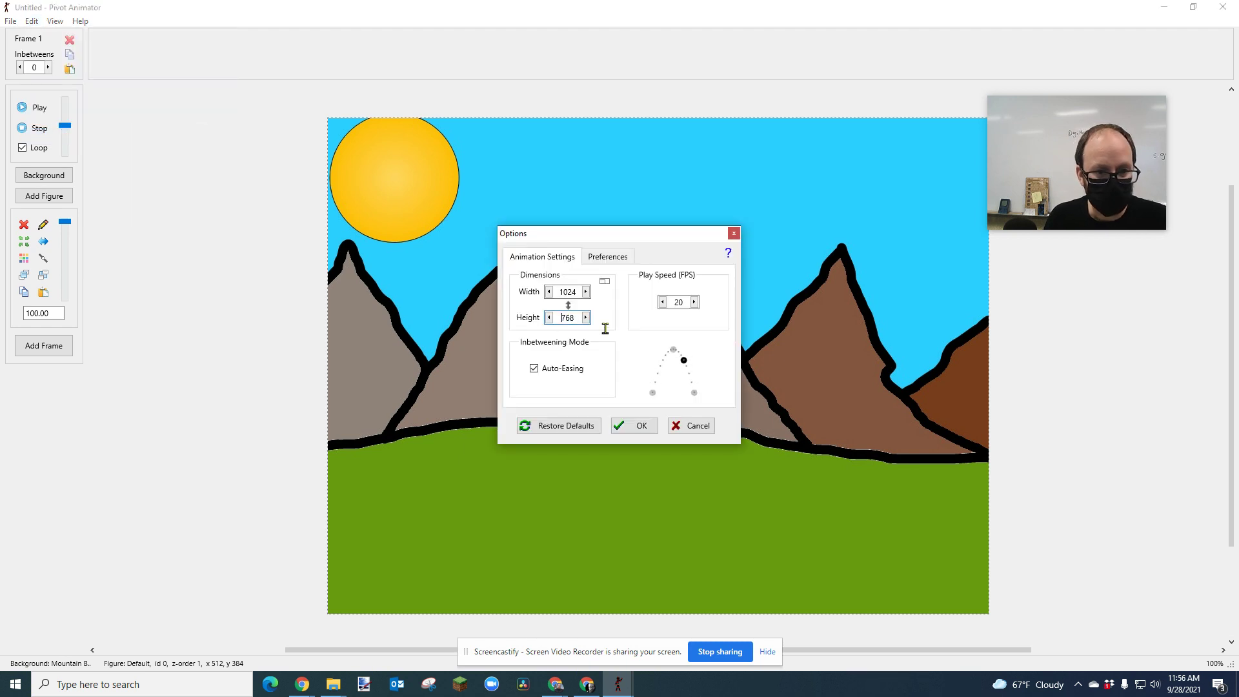
{"action": "key", "text": "BackSpace"}
{"action": "type", "text": "500"}
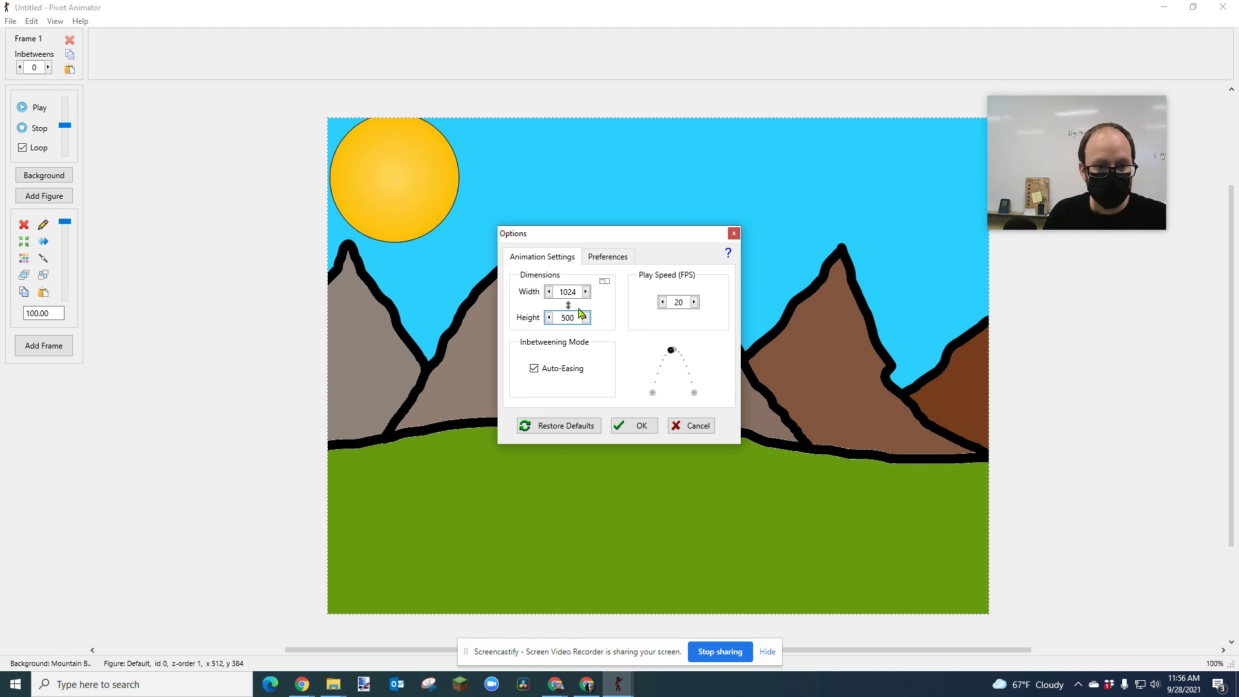
{"action": "left_click", "coordinate": [637, 427]}
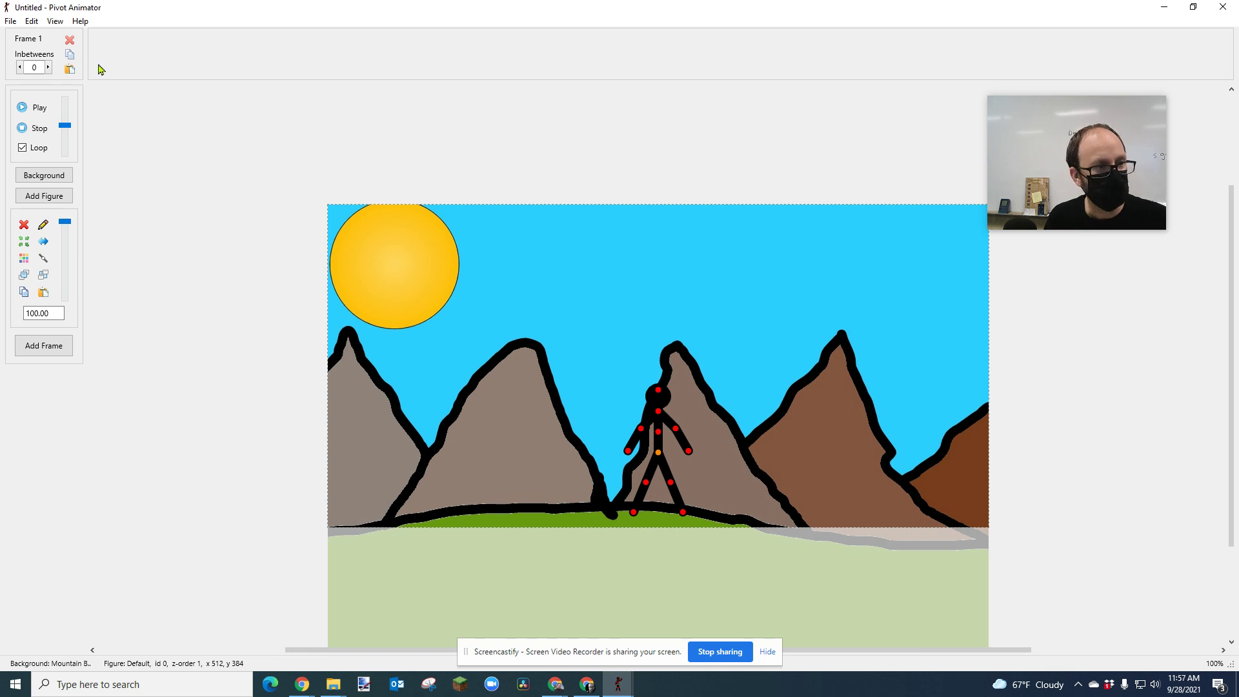
Restore the animation's height to 768 in the options so the whole background fits the stage
{"action": "left_click", "coordinate": [31, 20]}
{"action": "left_click", "coordinate": [78, 134]}
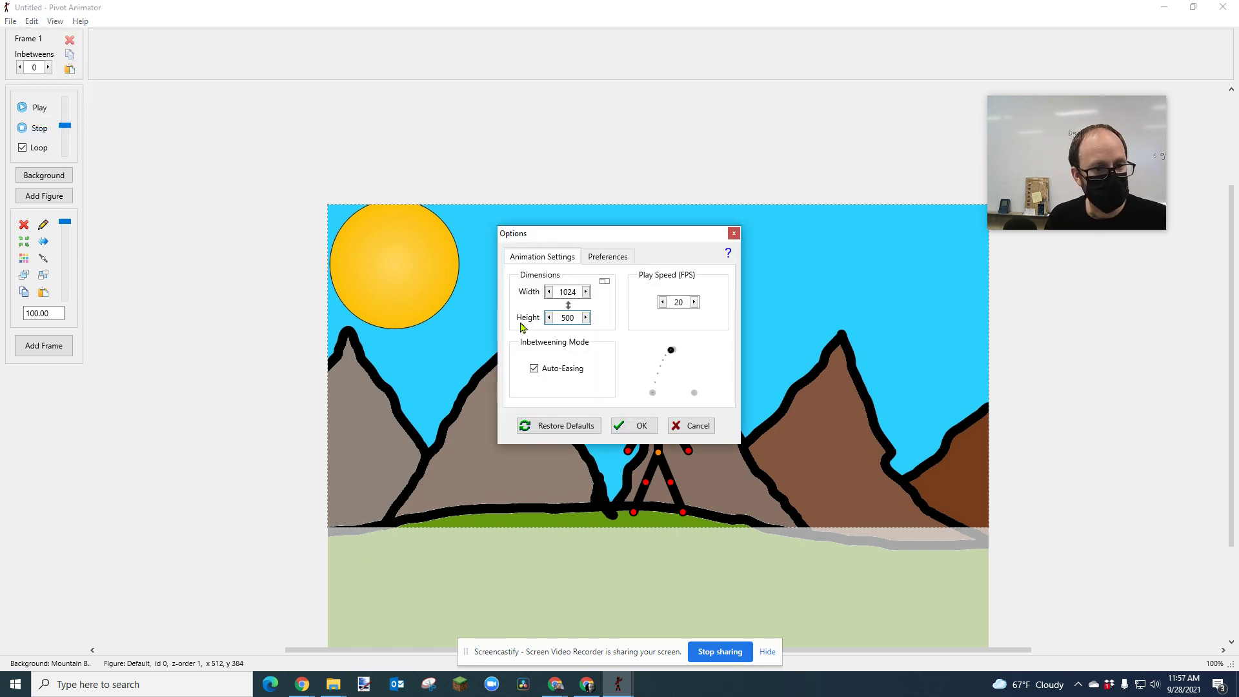
{"action": "left_click_drag", "start_coordinate": [576, 320], "coordinate": [544, 321]}
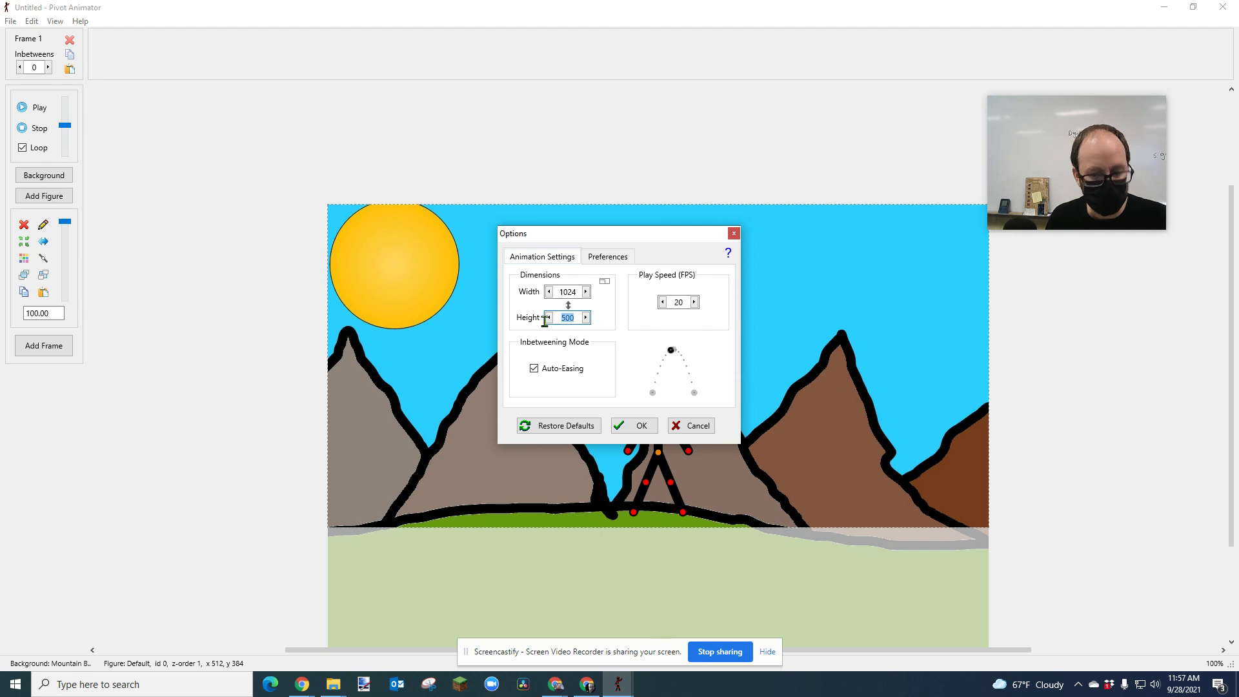
{"action": "type", "text": "768"}
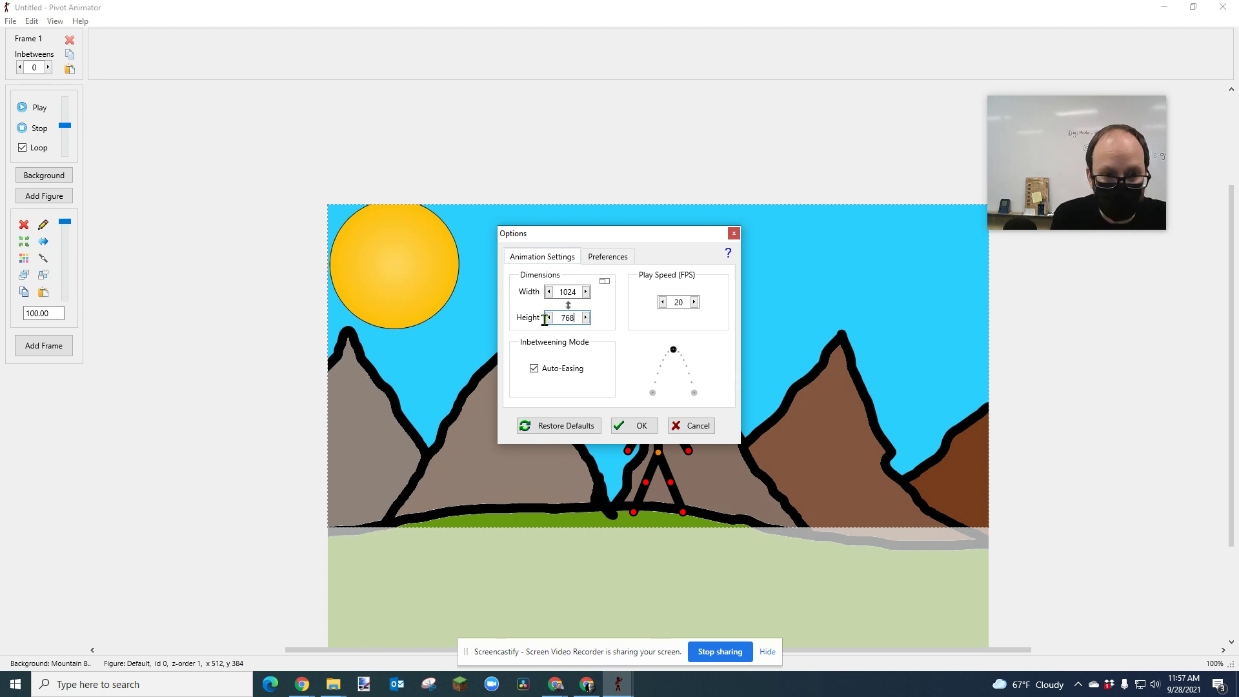
{"action": "left_click", "coordinate": [637, 426]}
Move the stick figure onto the grass below the brown mountains, to about x 853, y 592
{"action": "scroll", "coordinate": [781, 453], "scroll_direction": "down", "scroll_amount": 2}
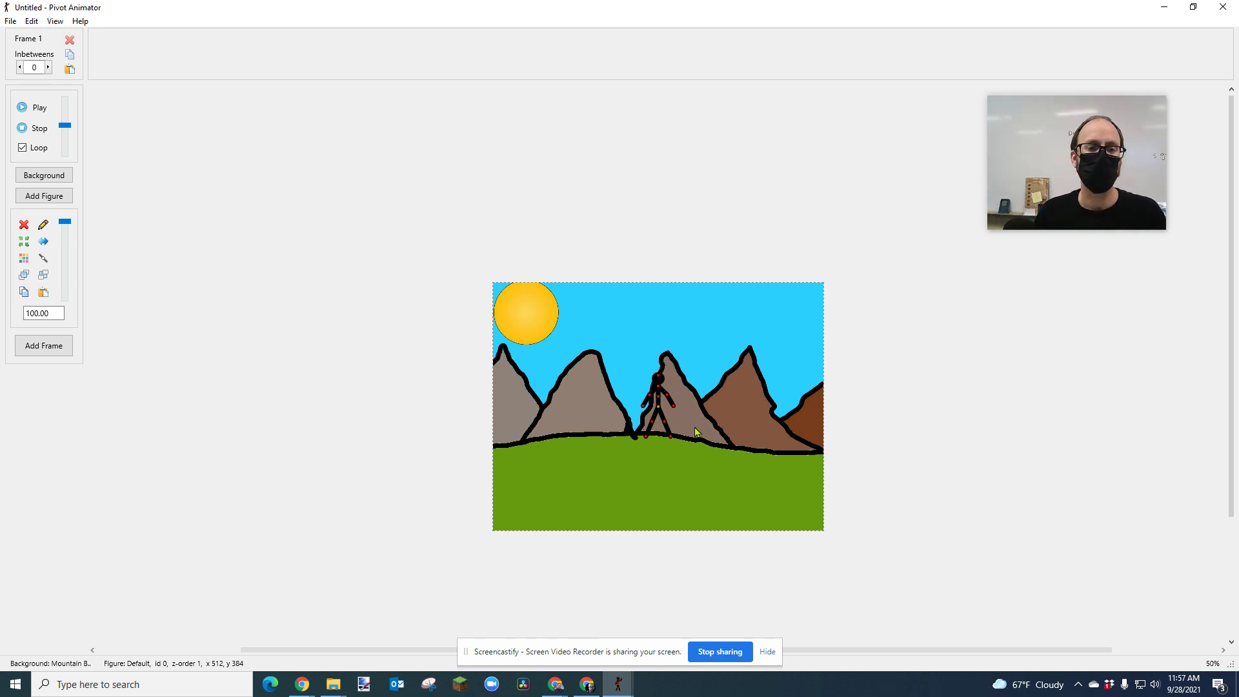
{"action": "scroll", "coordinate": [696, 432], "scroll_direction": "up", "scroll_amount": 2}
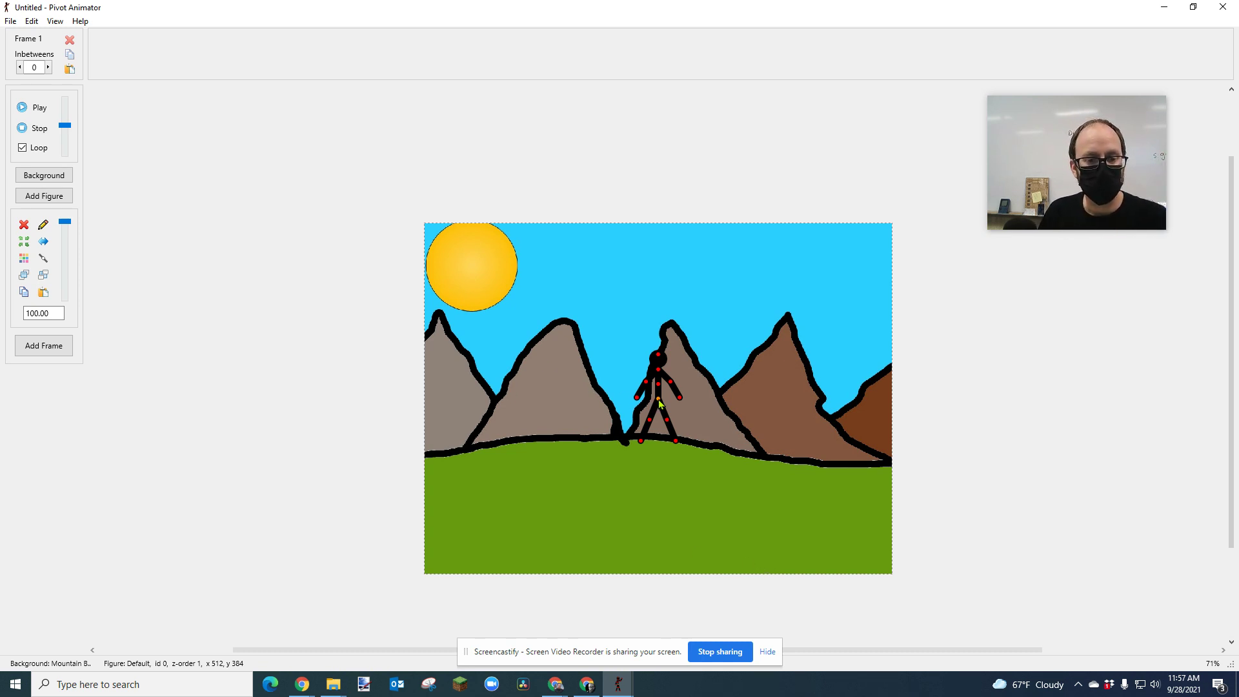
{"action": "left_click_drag", "start_coordinate": [653, 399], "coordinate": [814, 496]}
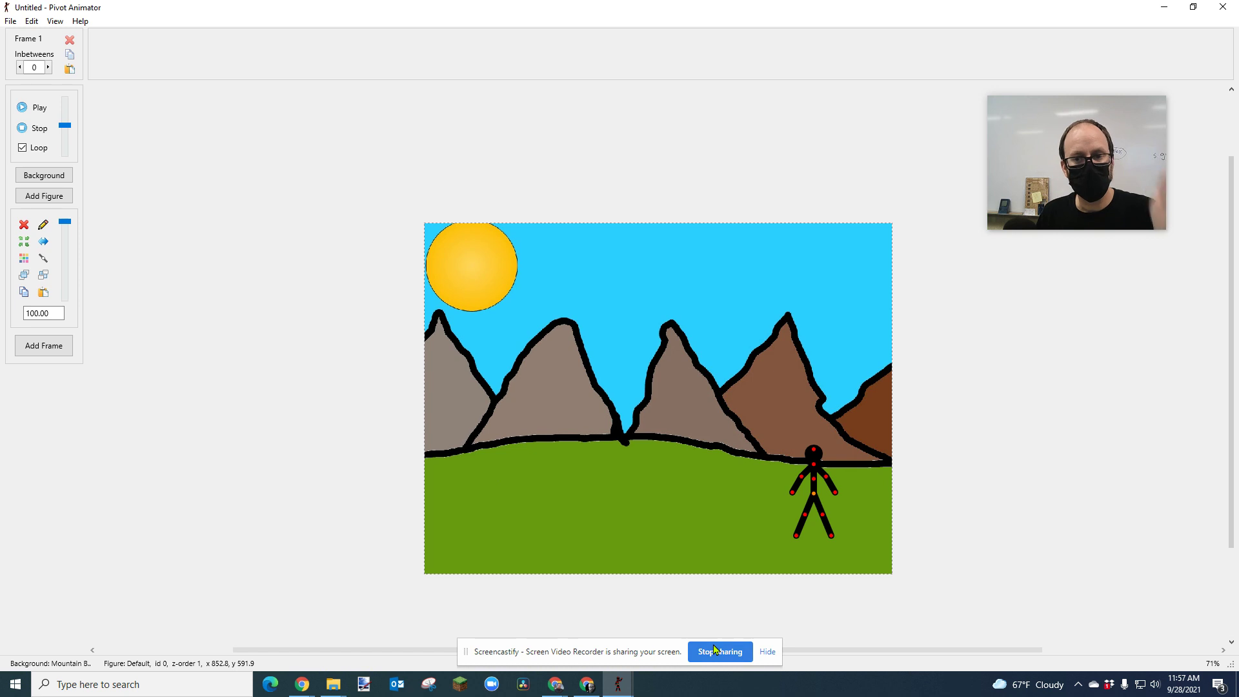